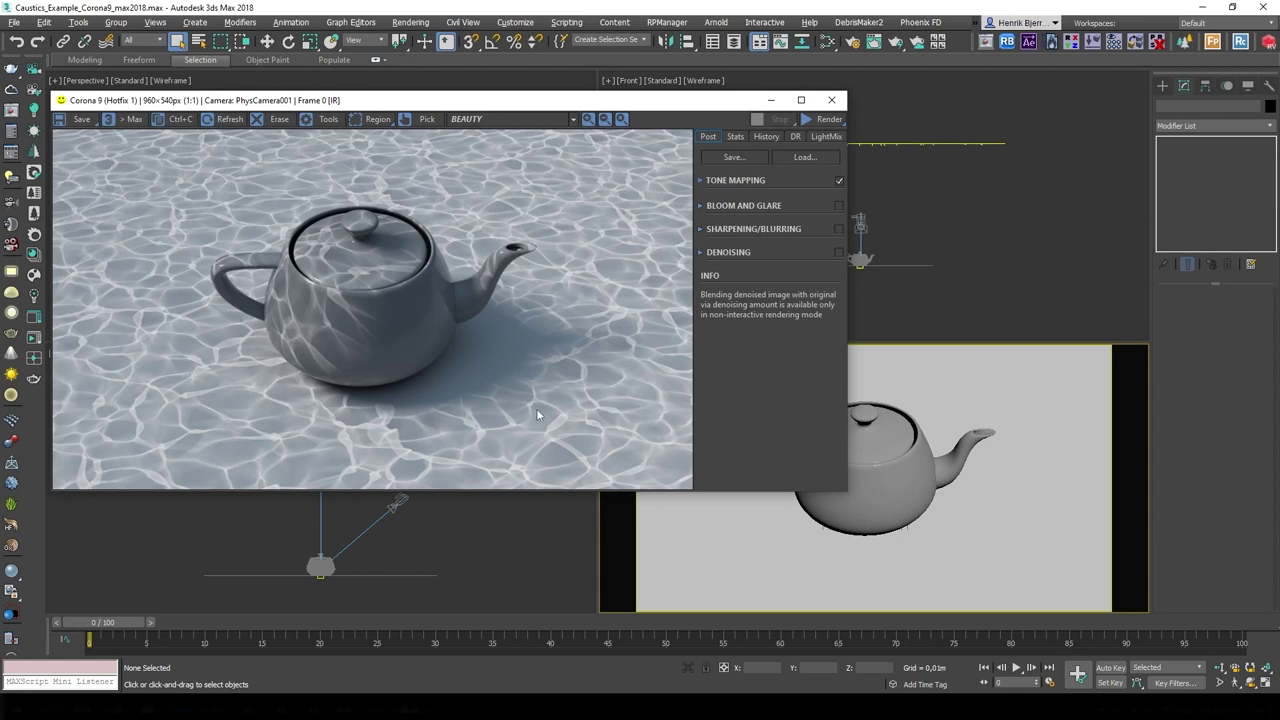
# Close the rendered image window and select the target directional light beside the teapot to show its parameters.
pyautogui.click(834, 101)
pyautogui.click(973, 150)
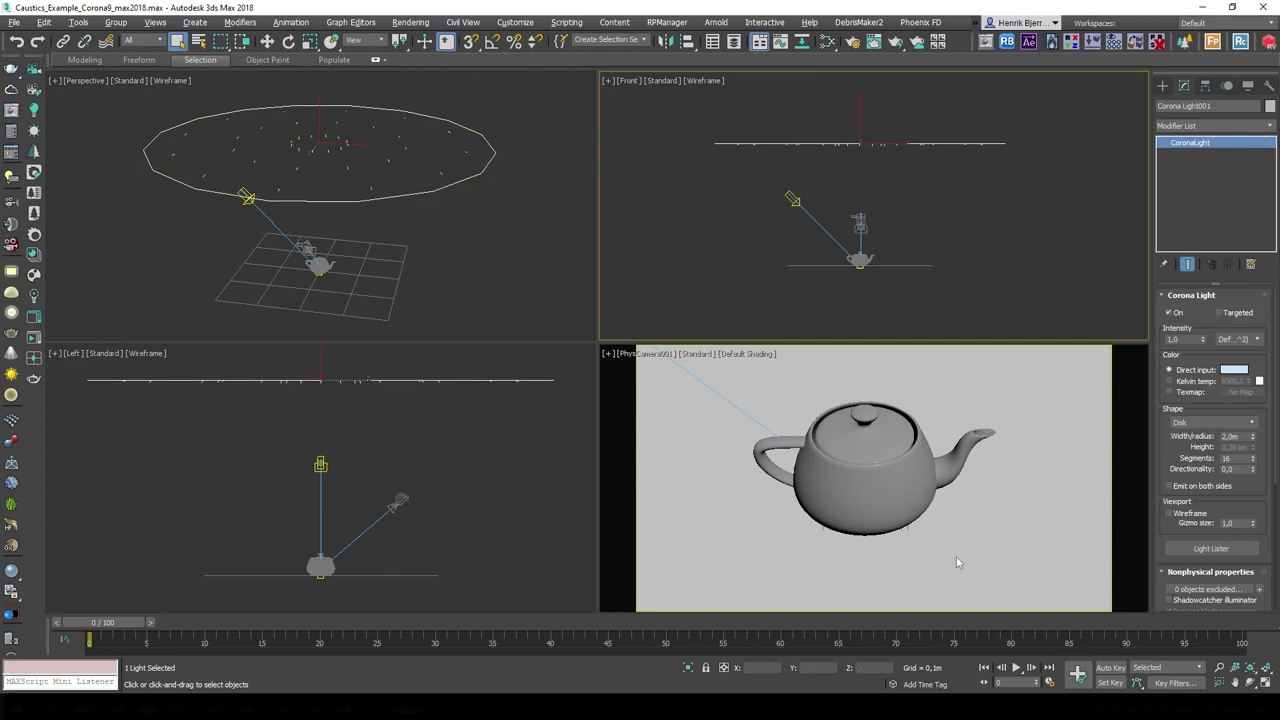
pyautogui.click(795, 203)
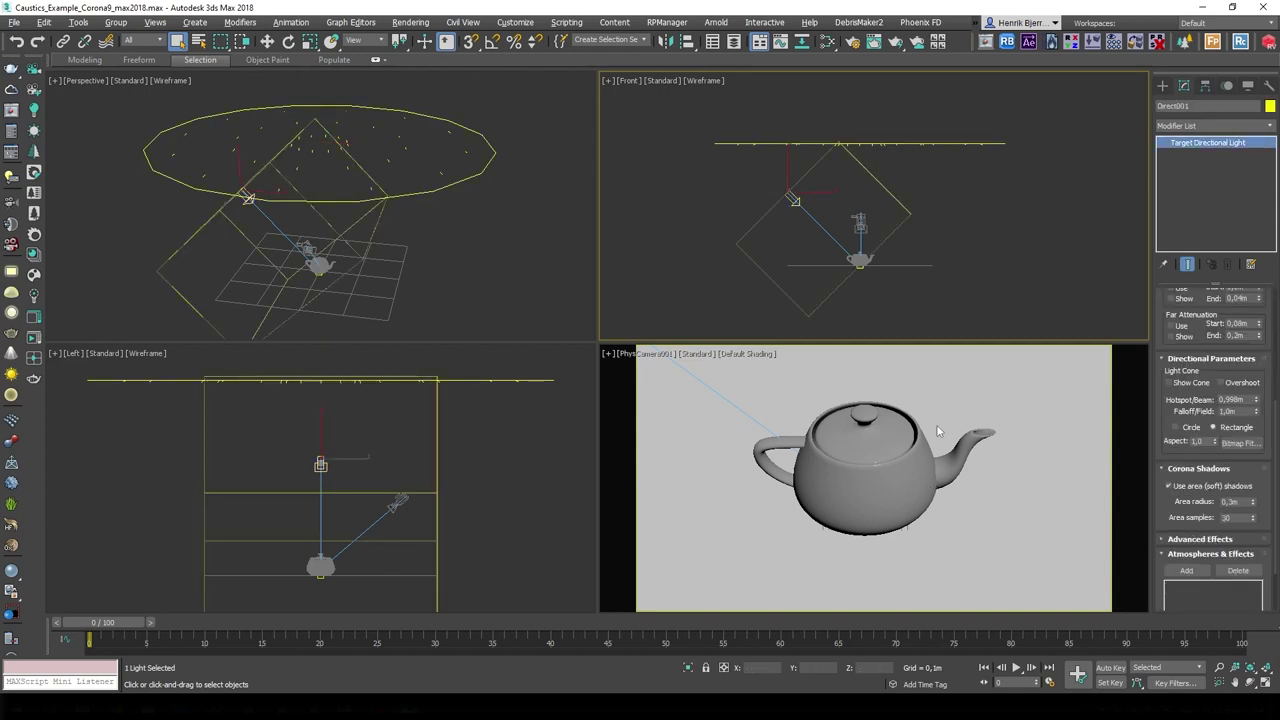
pyautogui.middleClick(968, 389)
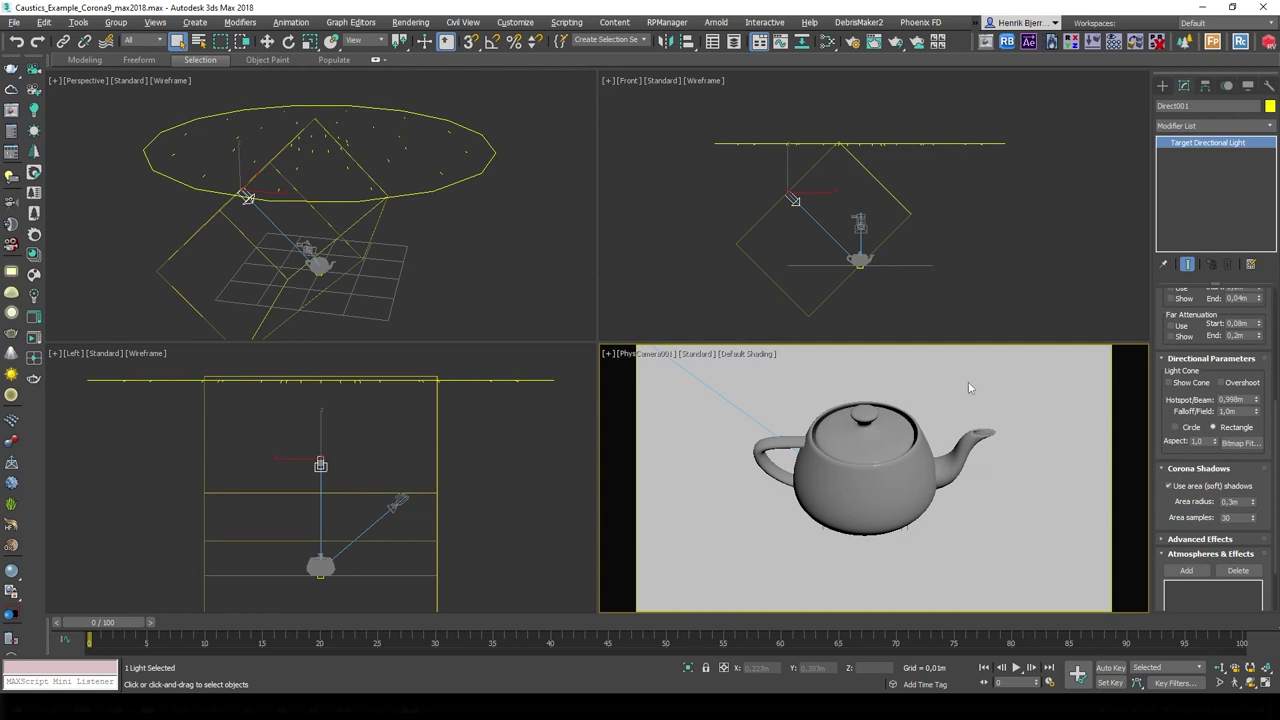
pyautogui.scroll(5, 1185, 337)
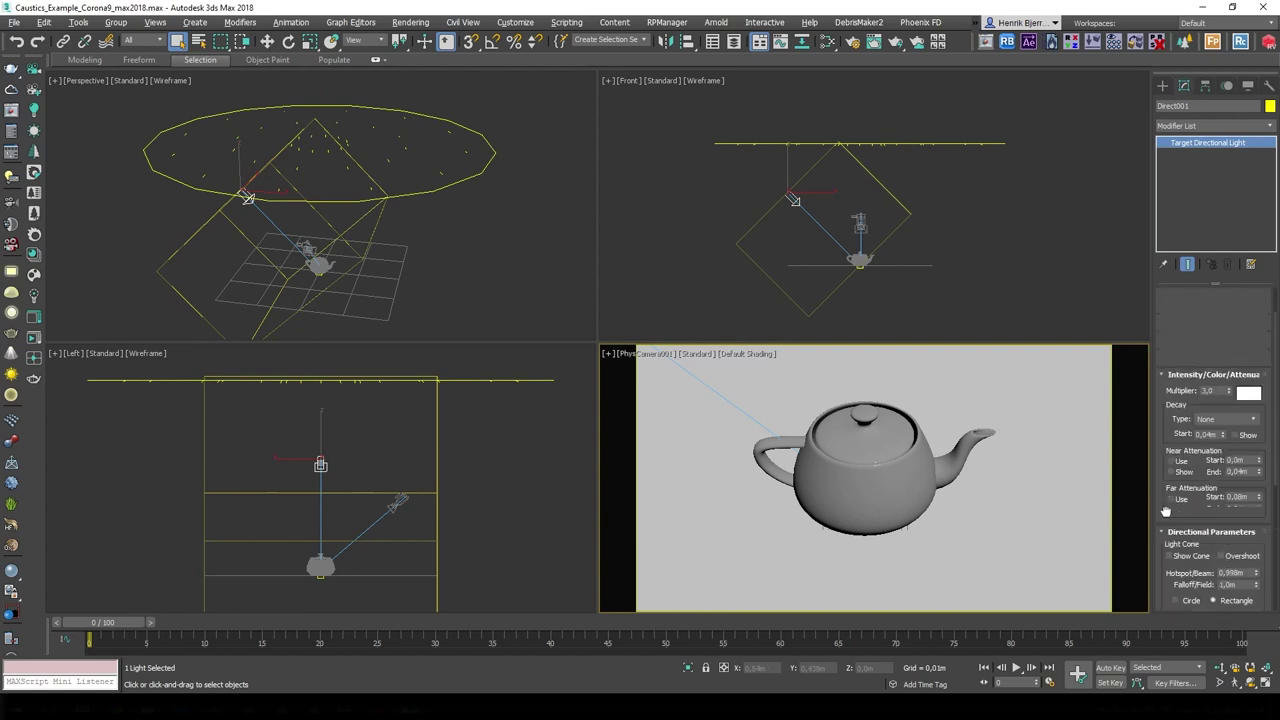
# Look up the Target Direct light among the Standard light types and return to the selected light's parameters.
pyautogui.click(1162, 86)
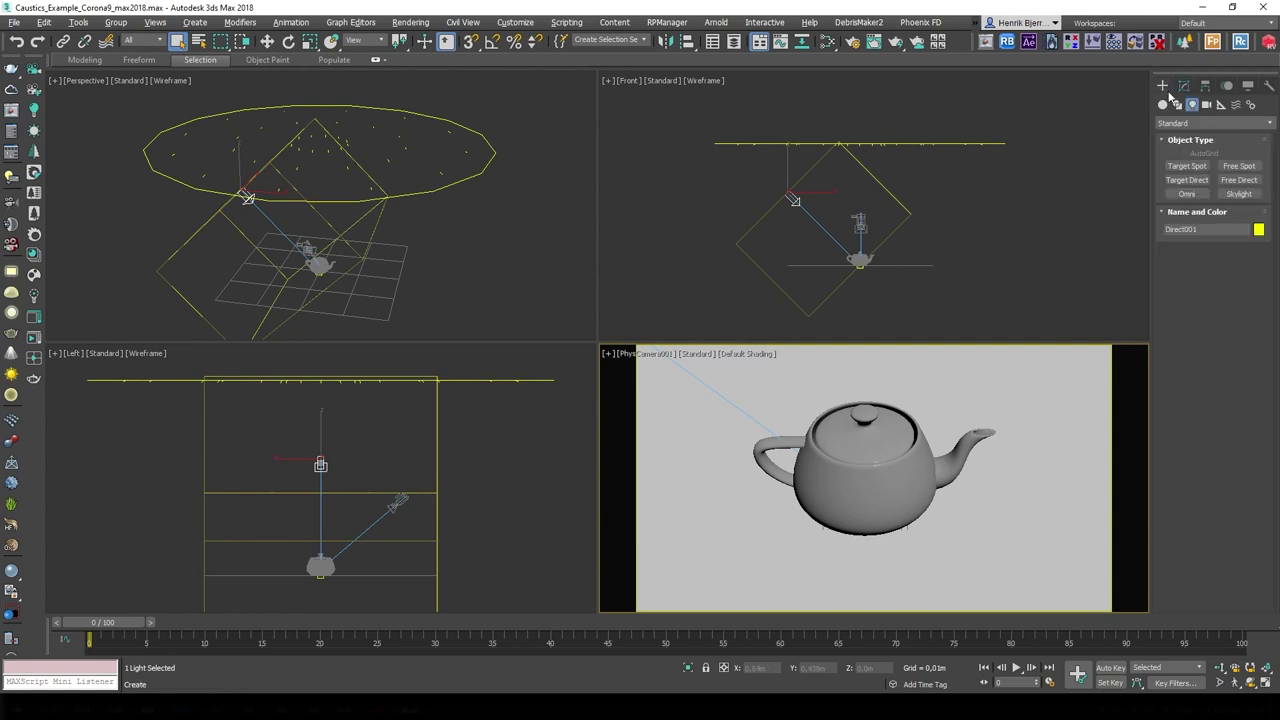
pyautogui.click(1198, 124)
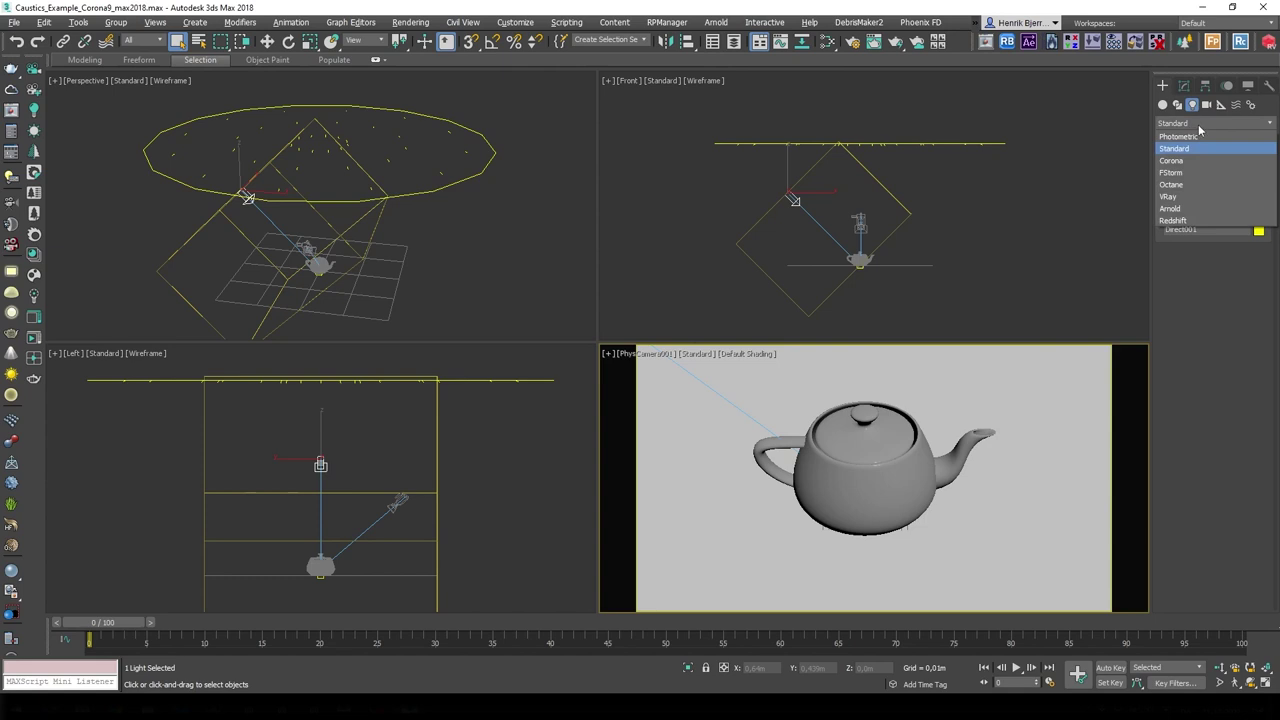
pyautogui.click(1200, 148)
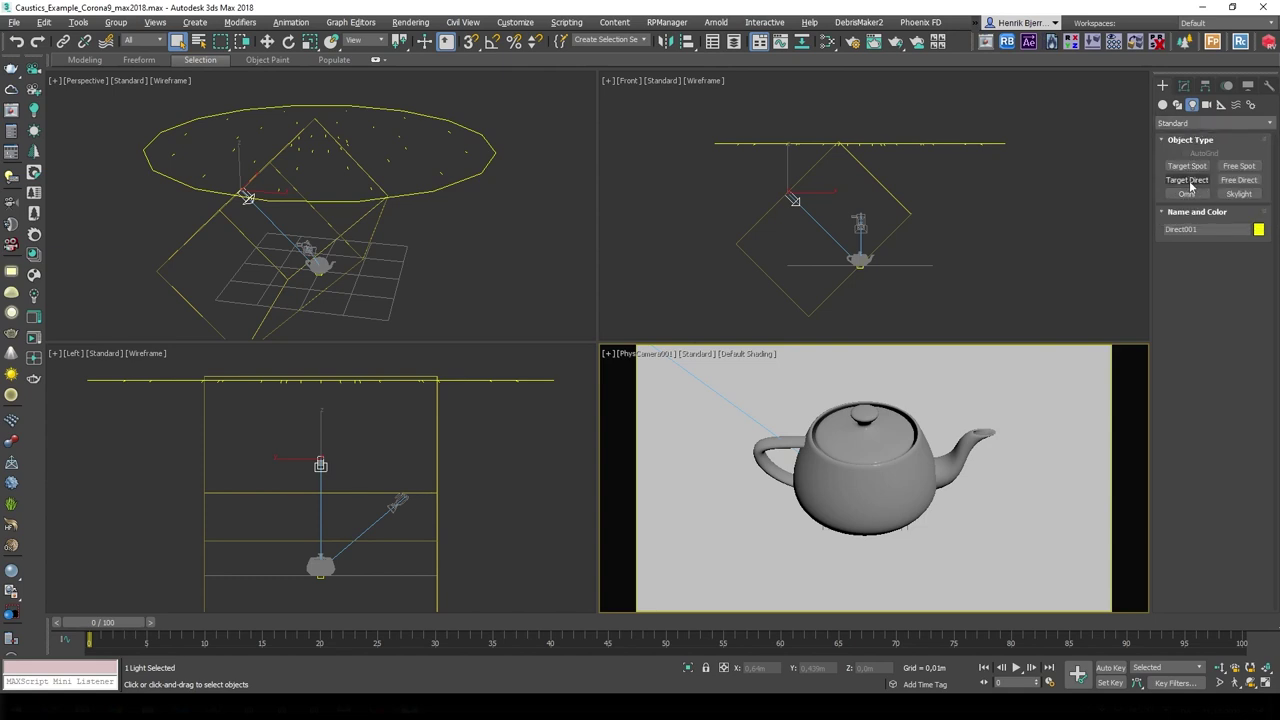
pyautogui.click(1185, 88)
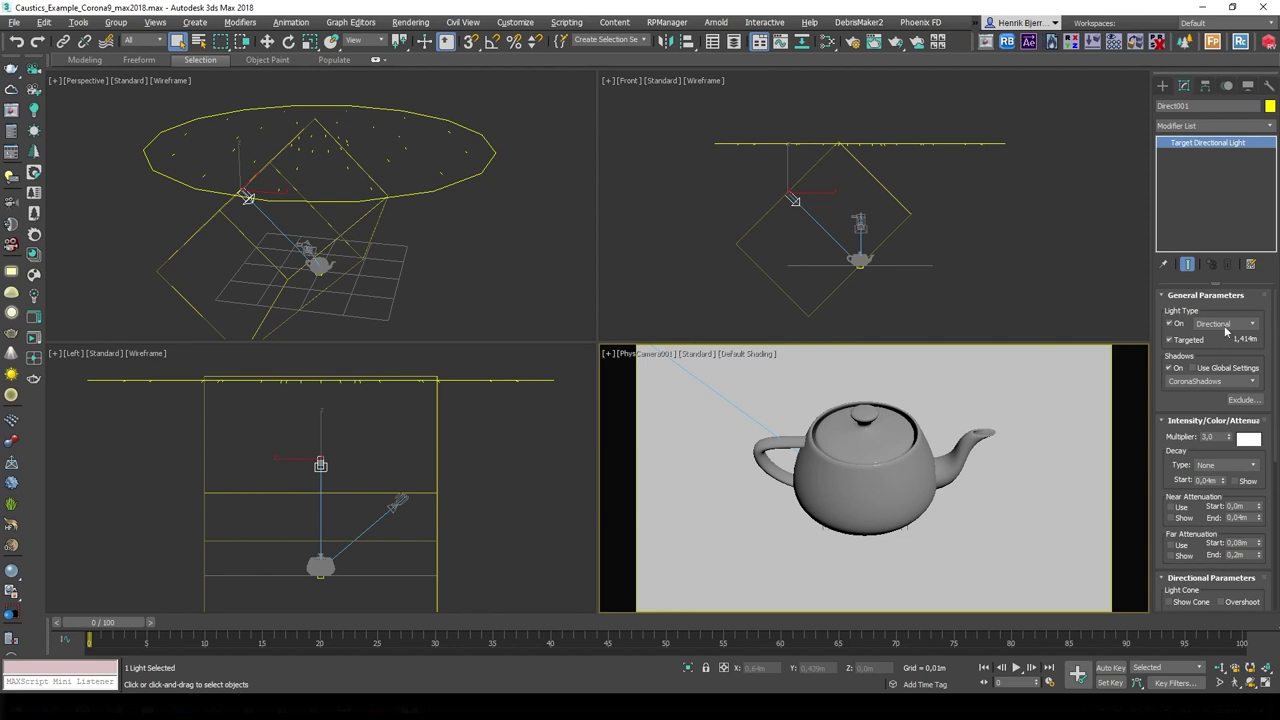
# Set the directional light's shadow type to CoronaShadows and its decay type to None.
pyautogui.click(1196, 385)
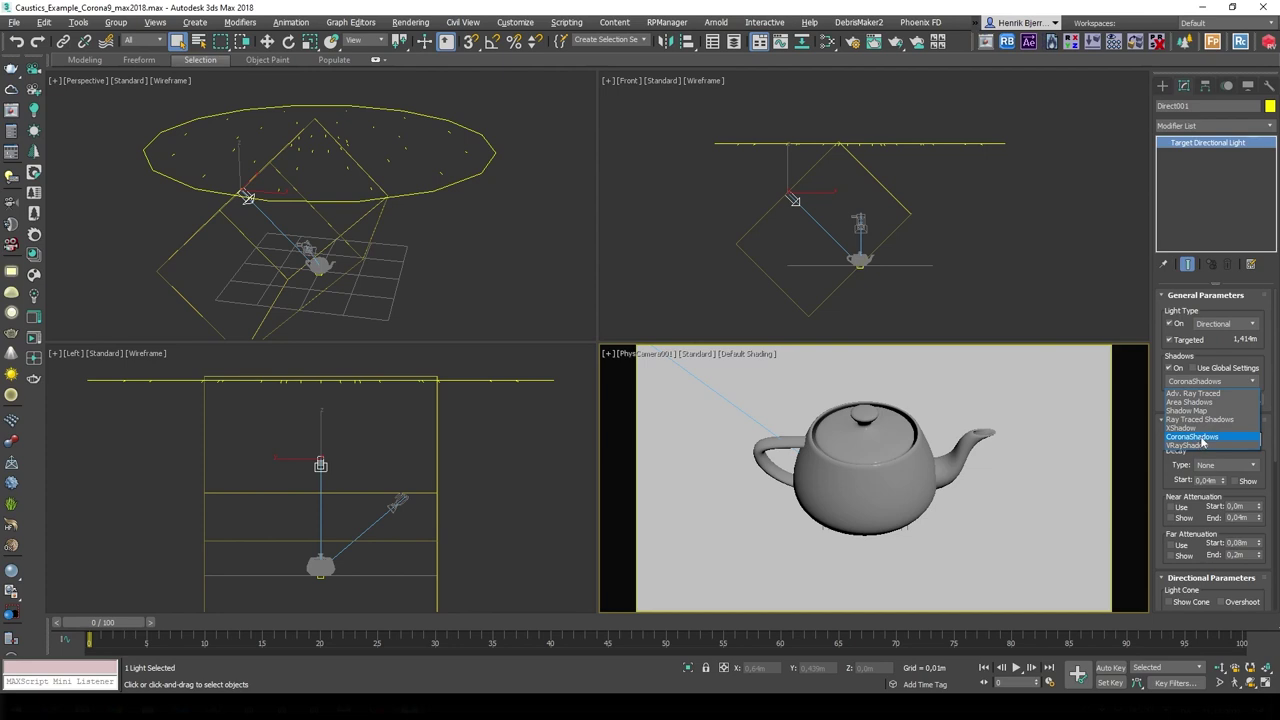
pyautogui.click(1201, 439)
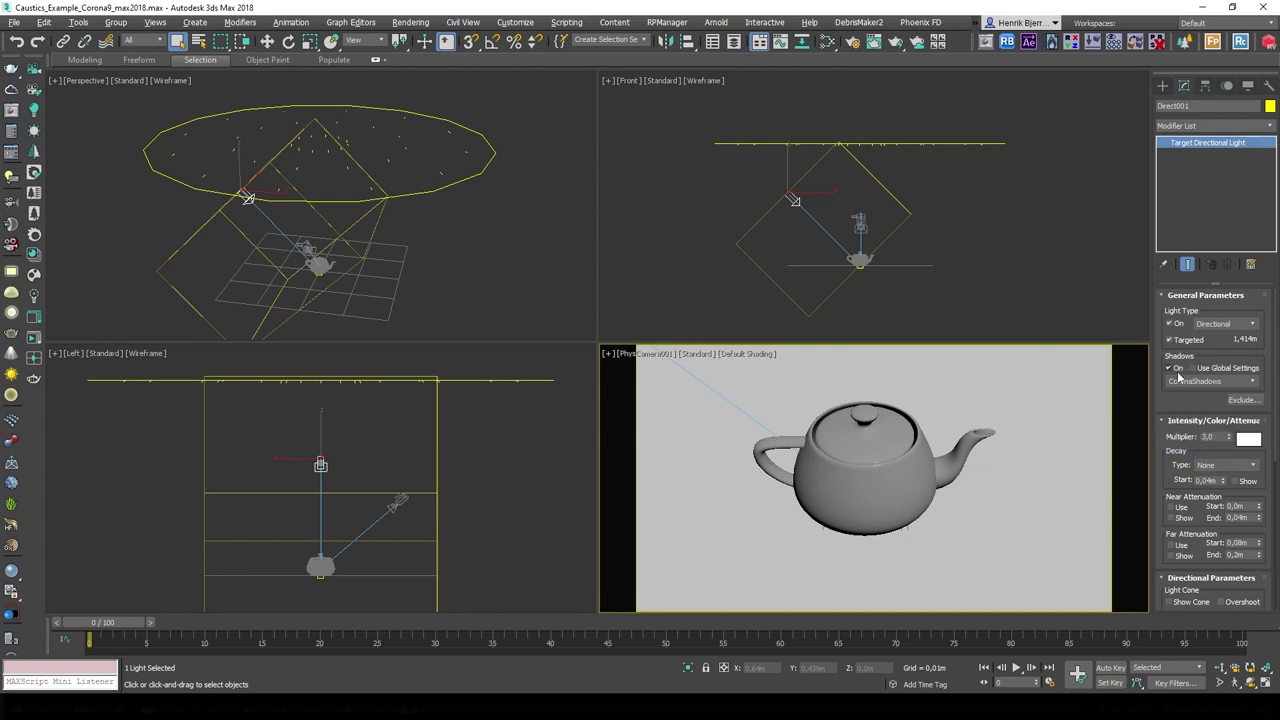
pyautogui.scroll(-3, 1172, 478)
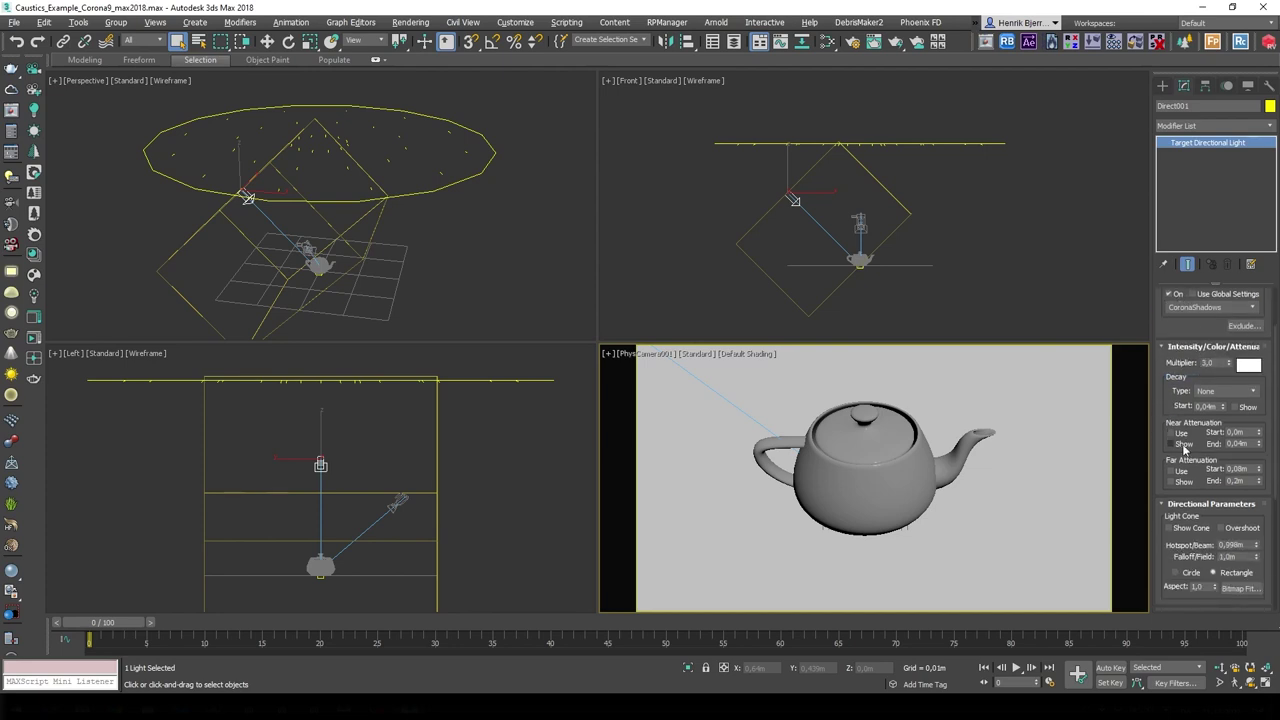
pyautogui.click(1239, 397)
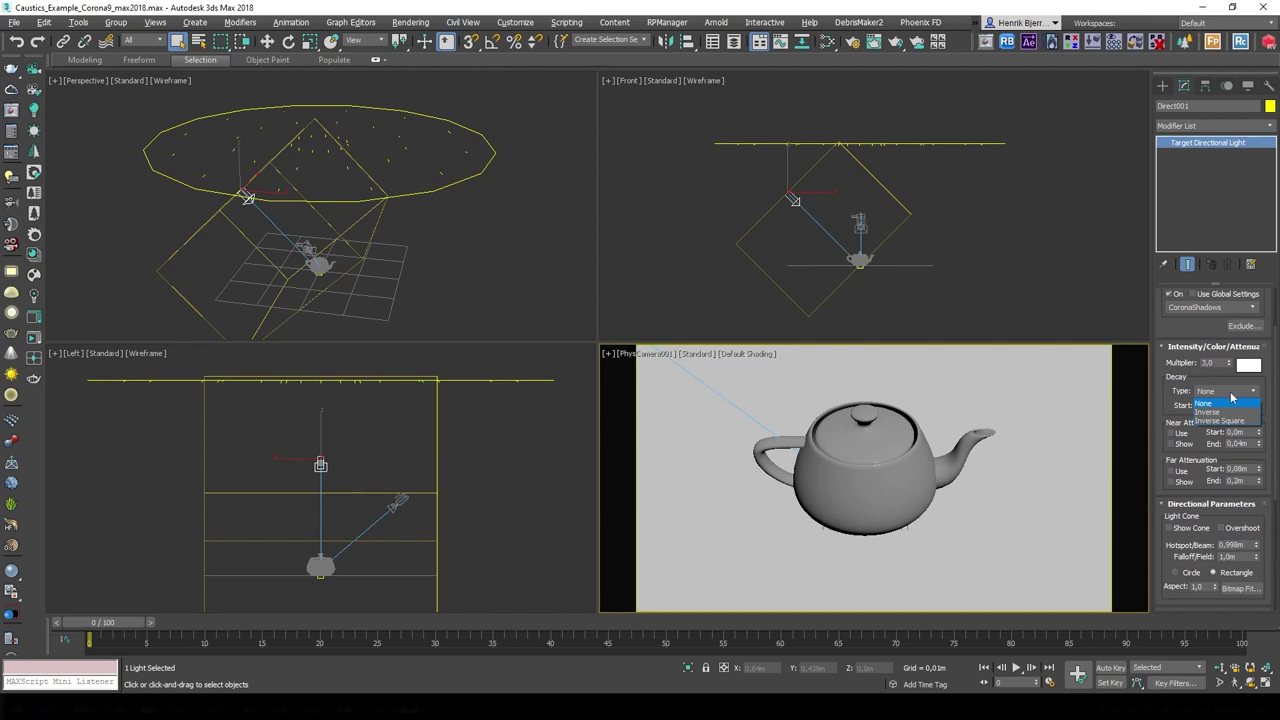
pyautogui.click(1232, 401)
# Try enlarging the directional light's hotspot/beam to about 1.435 m, inspect the light's coverage and undo the change.
pyautogui.scroll(-2, 1172, 398)
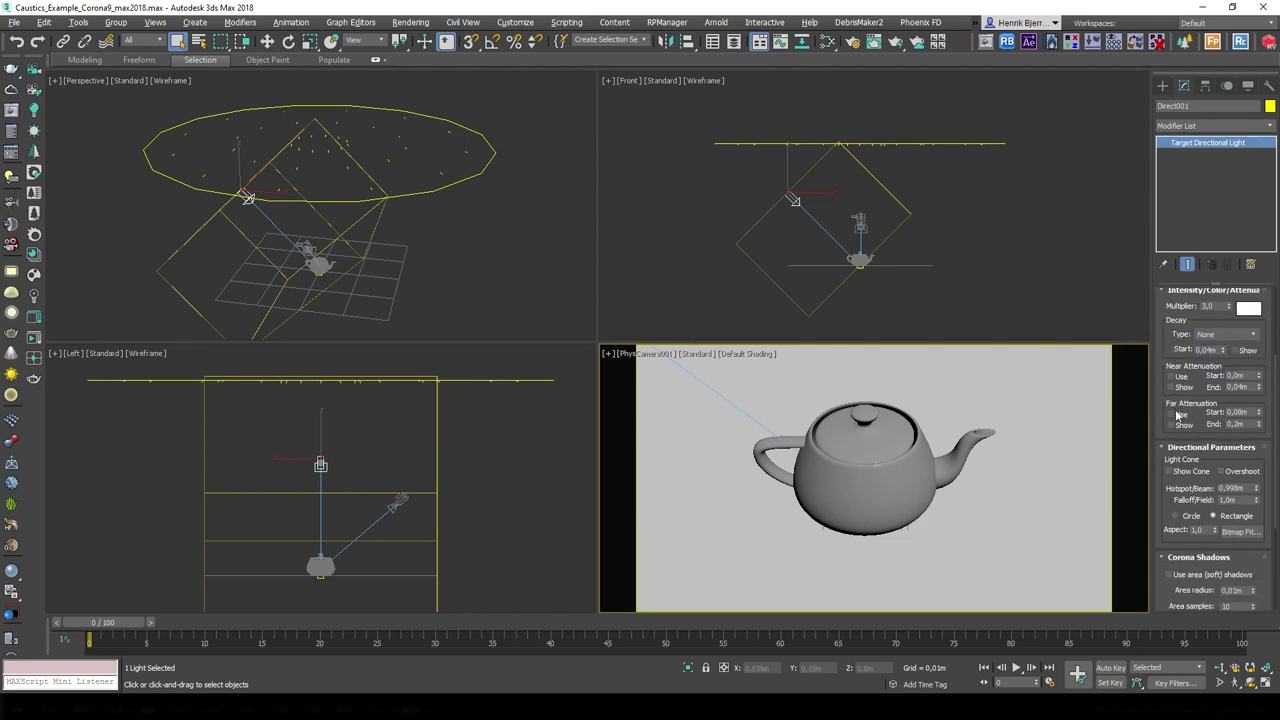
pyautogui.scroll(-2, 1203, 440)
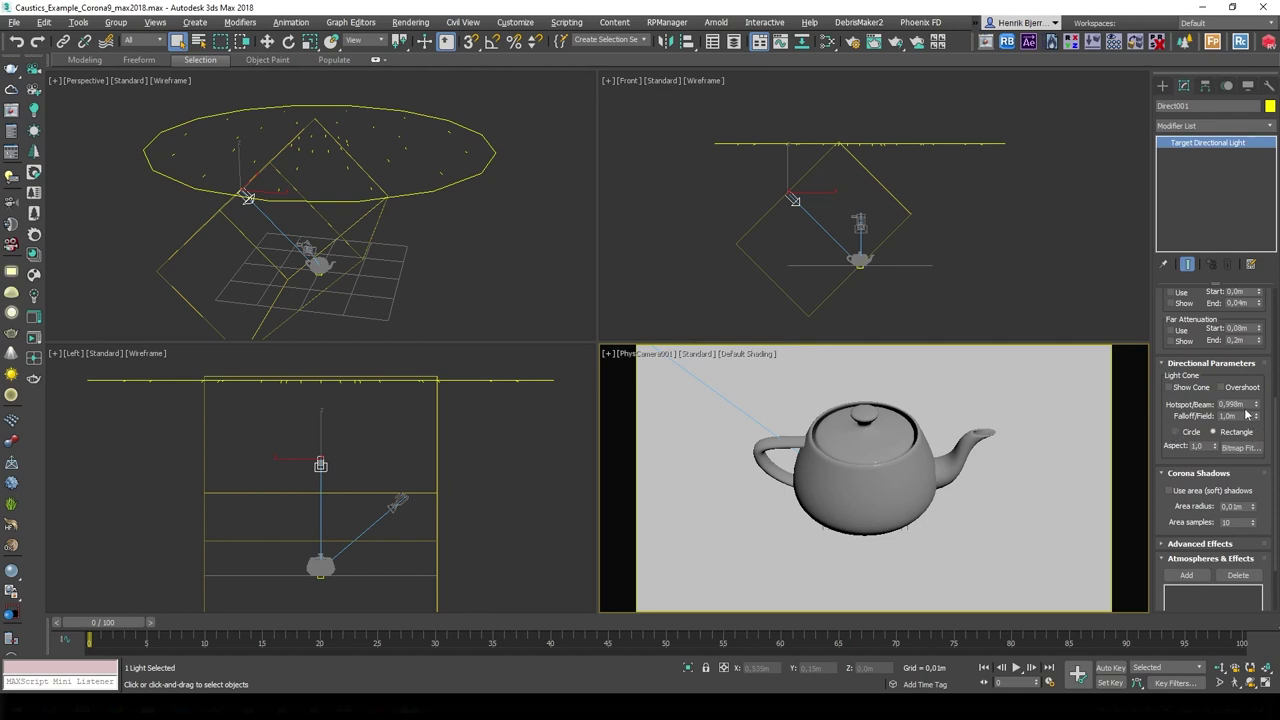
pyautogui.moveTo(1257, 409); pyautogui.dragTo(1257, 380)
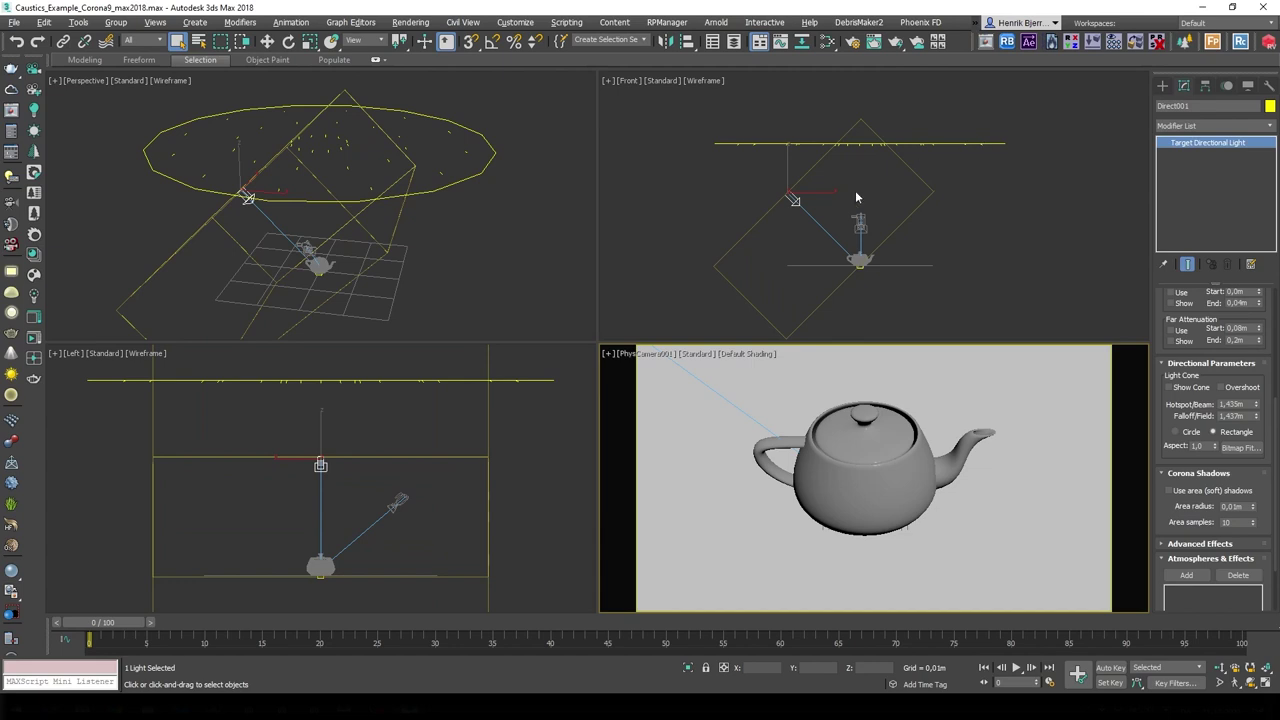
pyautogui.keyDown('alt'); pyautogui.moveTo(398, 278); pyautogui.dragTo(478, 207, button='middle'); pyautogui.keyUp('alt')
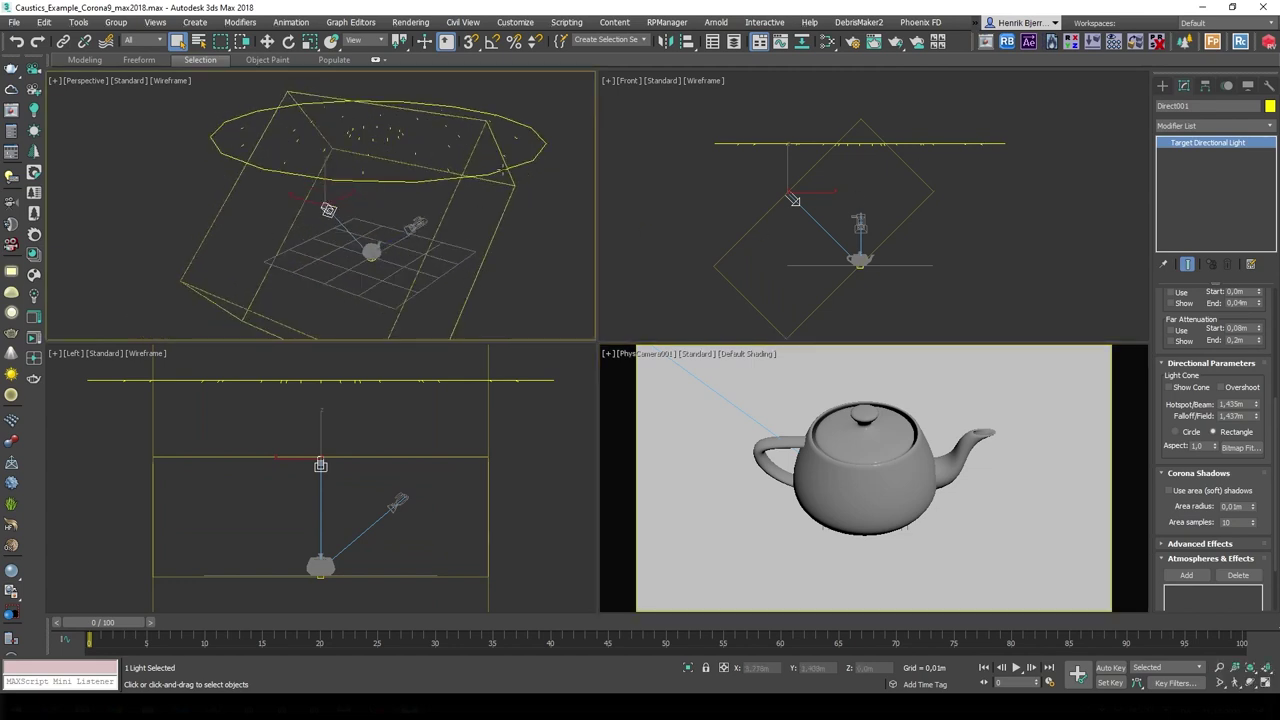
pyautogui.keyDown('alt'); pyautogui.moveTo(440, 252); pyautogui.dragTo(414, 277, button='middle'); pyautogui.keyUp('alt')
pyautogui.rightClick(967, 356)
pyautogui.rightClick(968, 277)
pyautogui.hotkey('ctrl', 'z')
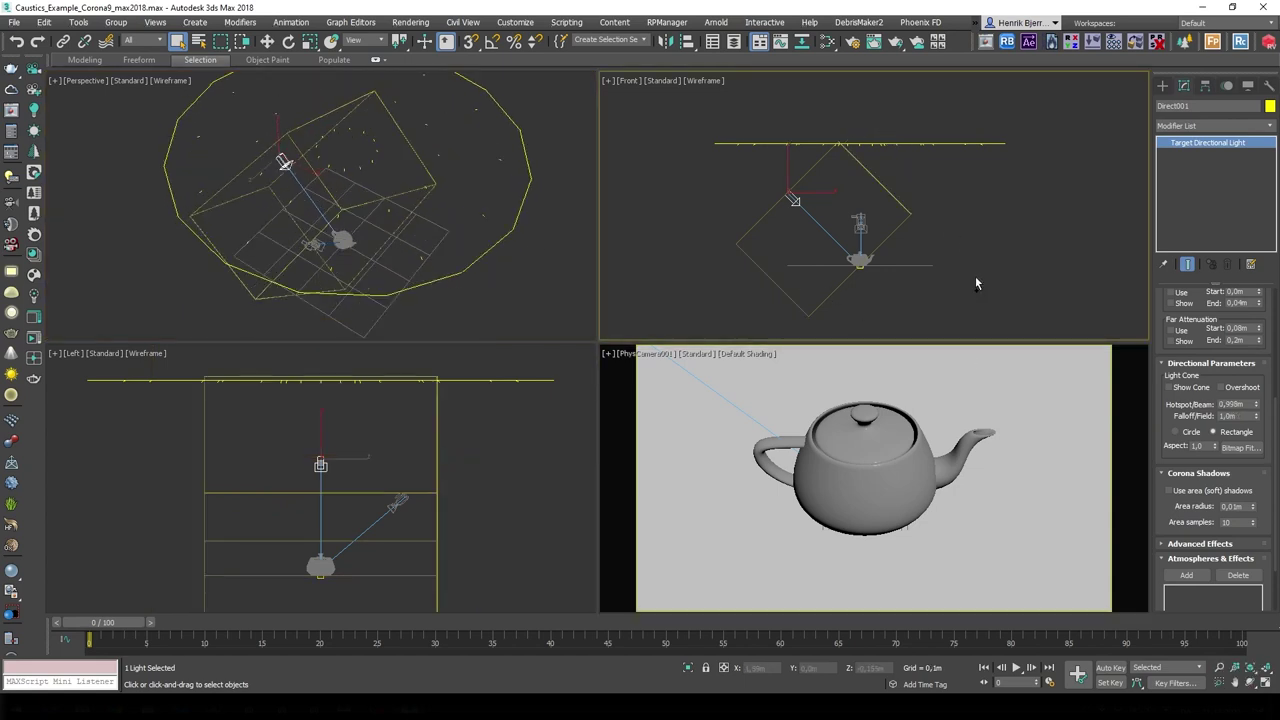
pyautogui.rightClick(981, 413)
# Enable area (soft) shadows in the directional light's Corona Shadows settings.
pyautogui.moveTo(1170, 506); pyautogui.dragTo(1174, 430)
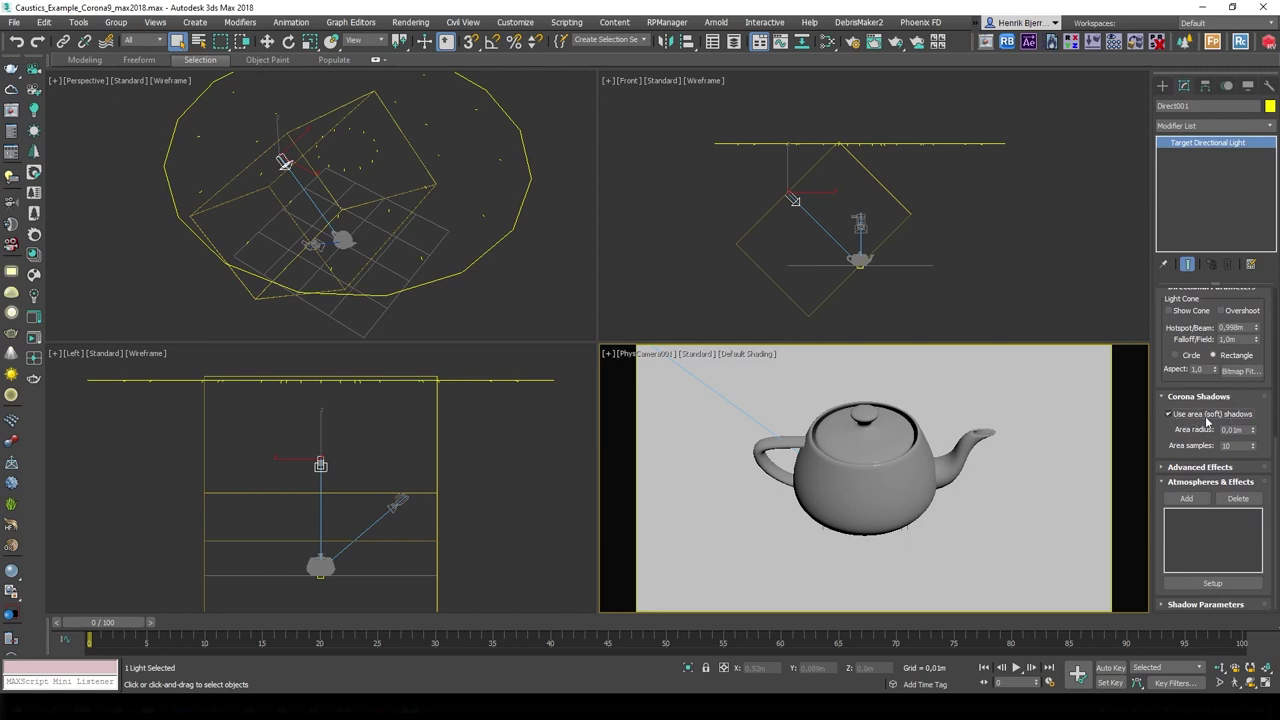
pyautogui.click(1238, 430)
pyautogui.moveTo(1178, 434); pyautogui.dragTo(1179, 369)
# Enable the light's projector map under Advanced Effects and open the CAUSTICS bitmap's parameters in the Slate Material Editor.
pyautogui.click(1192, 469)
pyautogui.moveTo(1172, 453); pyautogui.dragTo(1166, 390)
pyautogui.click(1168, 481)
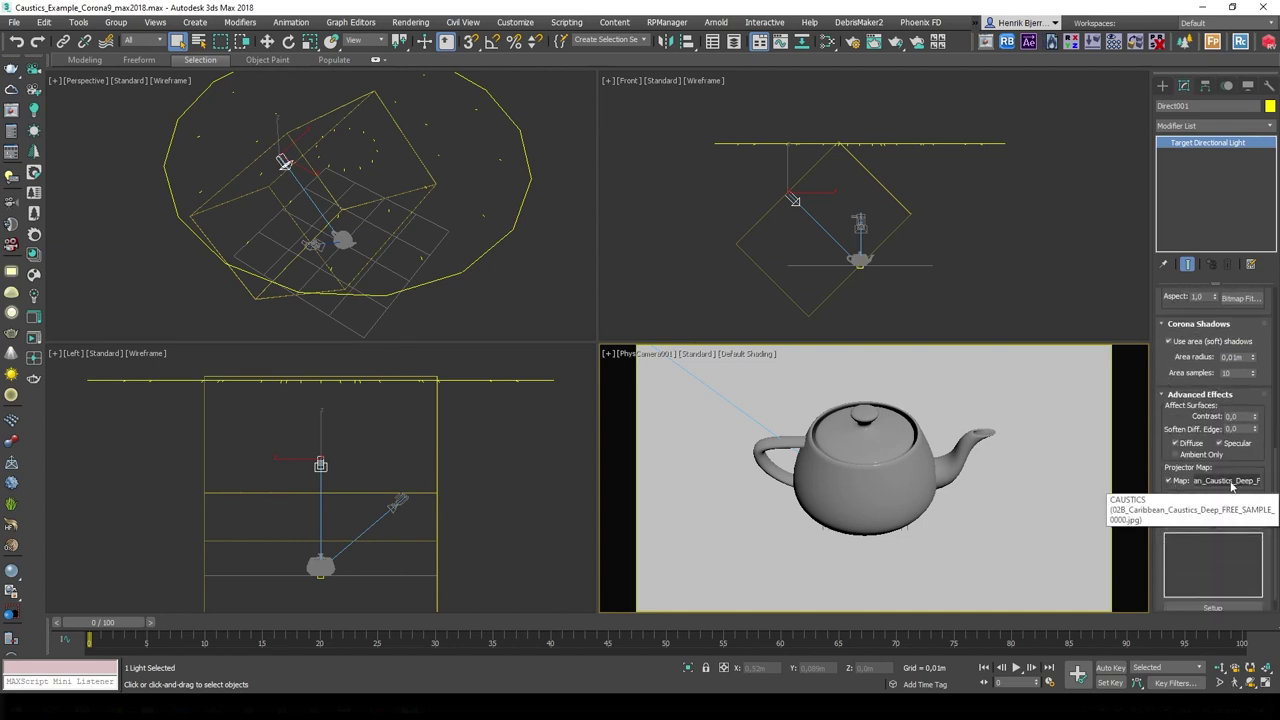
pyautogui.click(1234, 482)
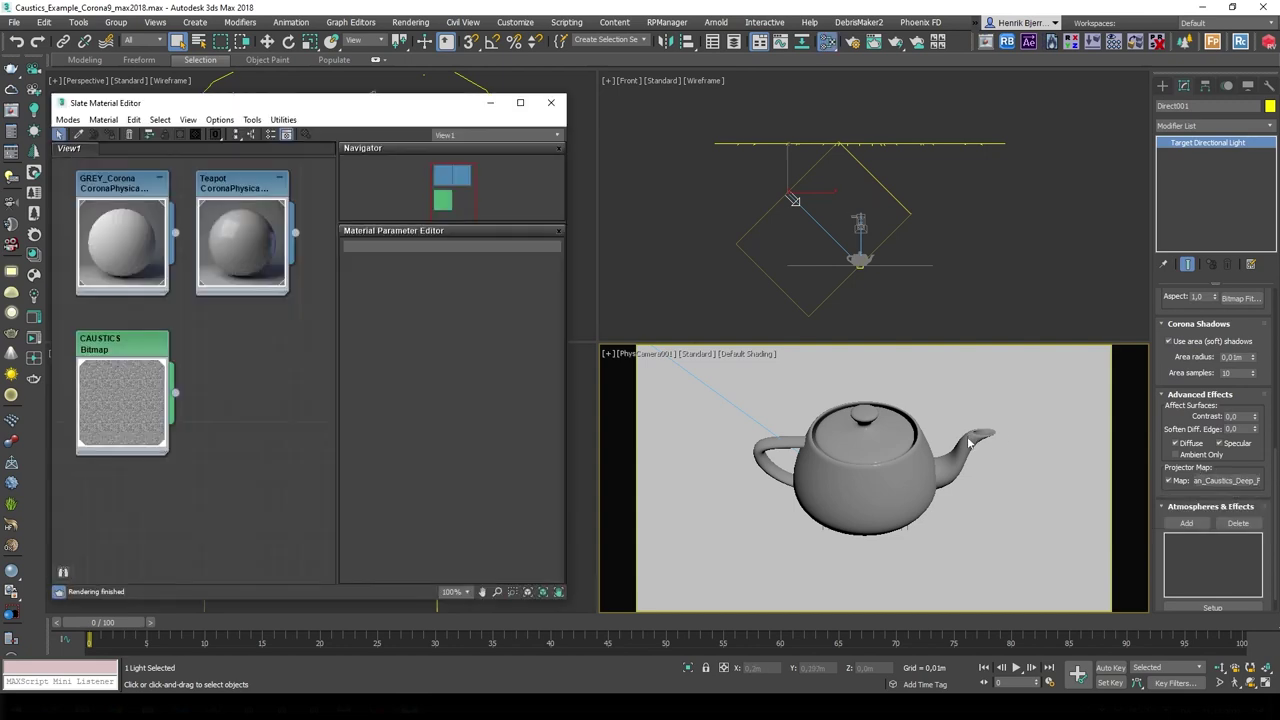
pyautogui.doubleClick(118, 345)
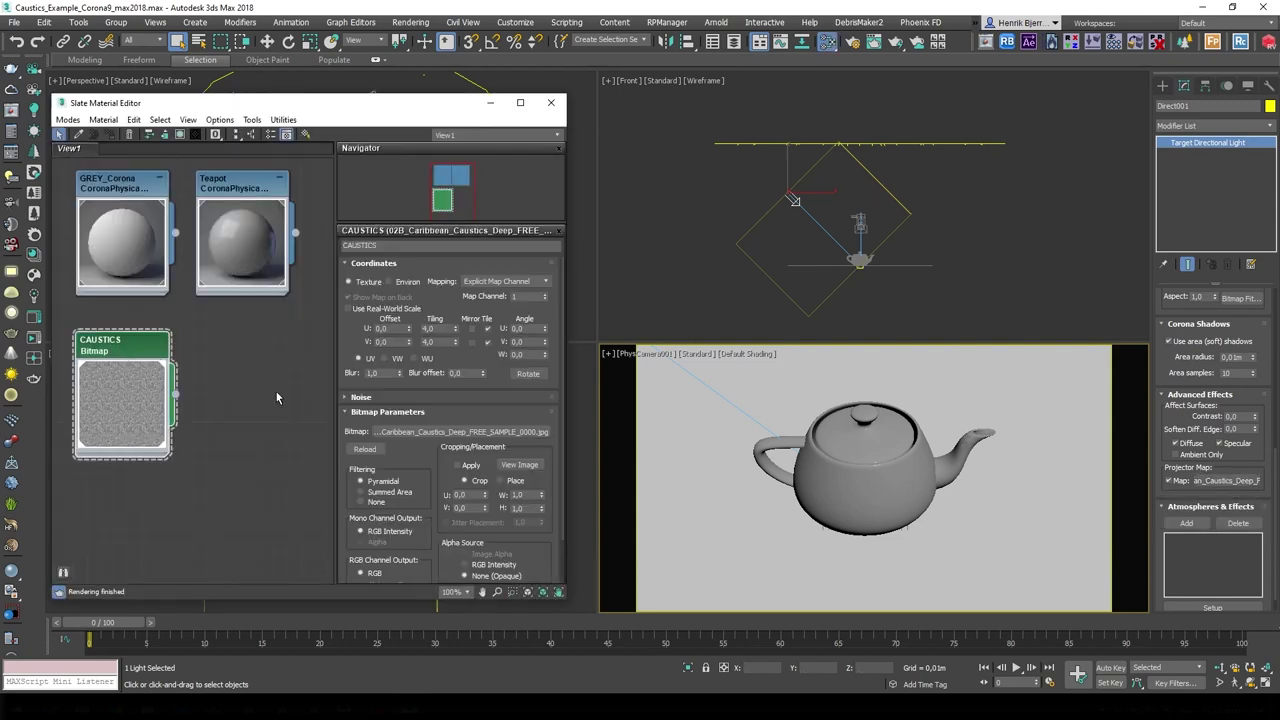
# Try loading 02B_Caribbean_Caustics_Deep_FREE_SAMPLE_0000.ifl into a new CoronaBitmap map and read its load status.
pyautogui.rightClick(240, 362)
pyautogui.moveTo(285, 367)
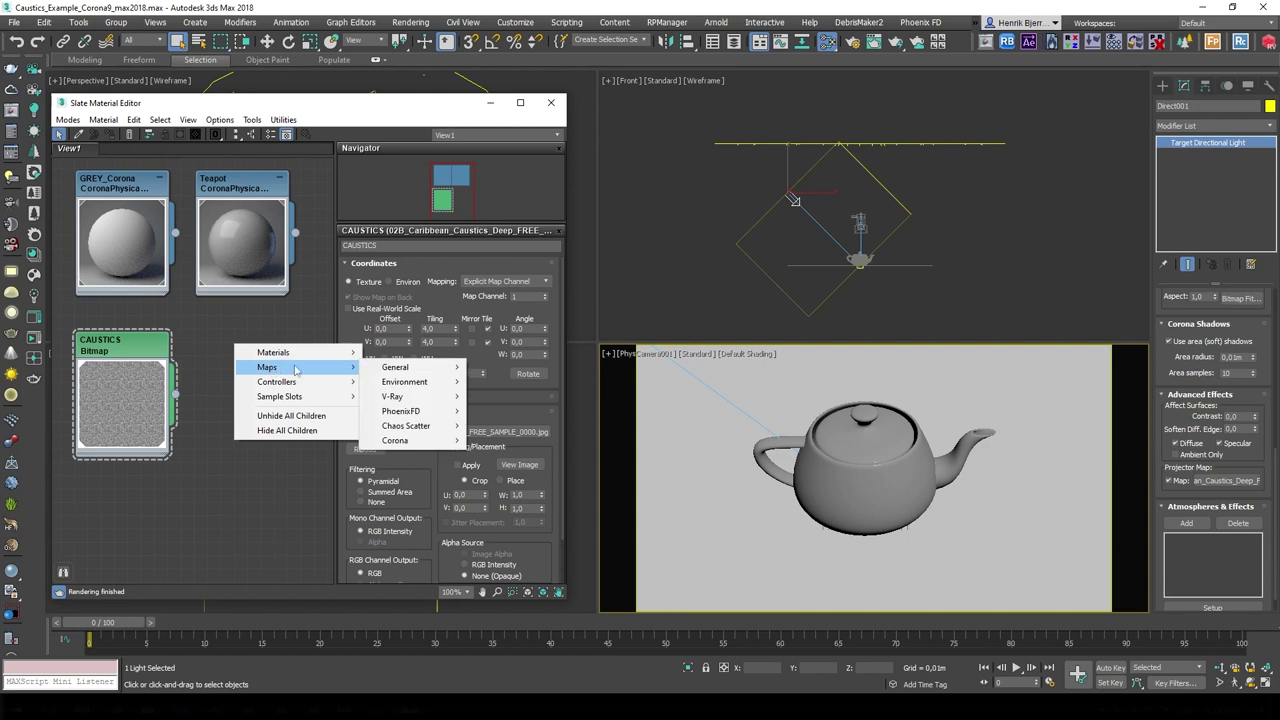
pyautogui.moveTo(416, 442)
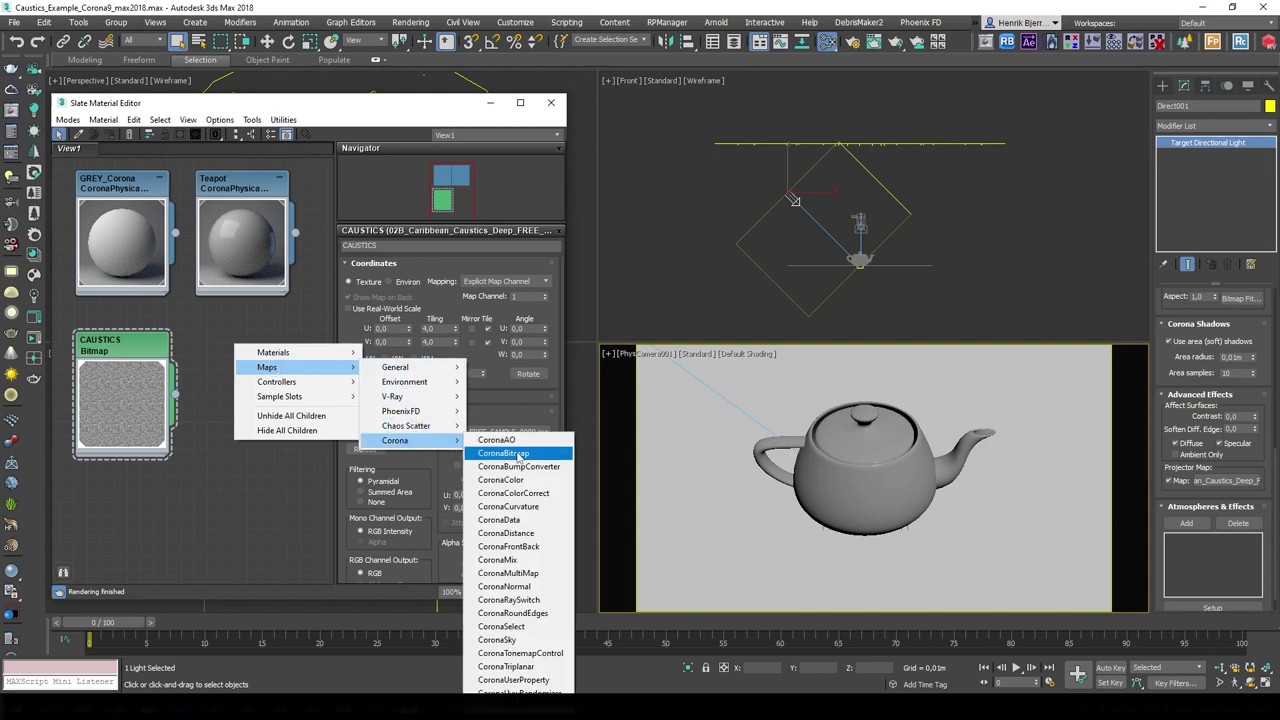
pyautogui.click(518, 455)
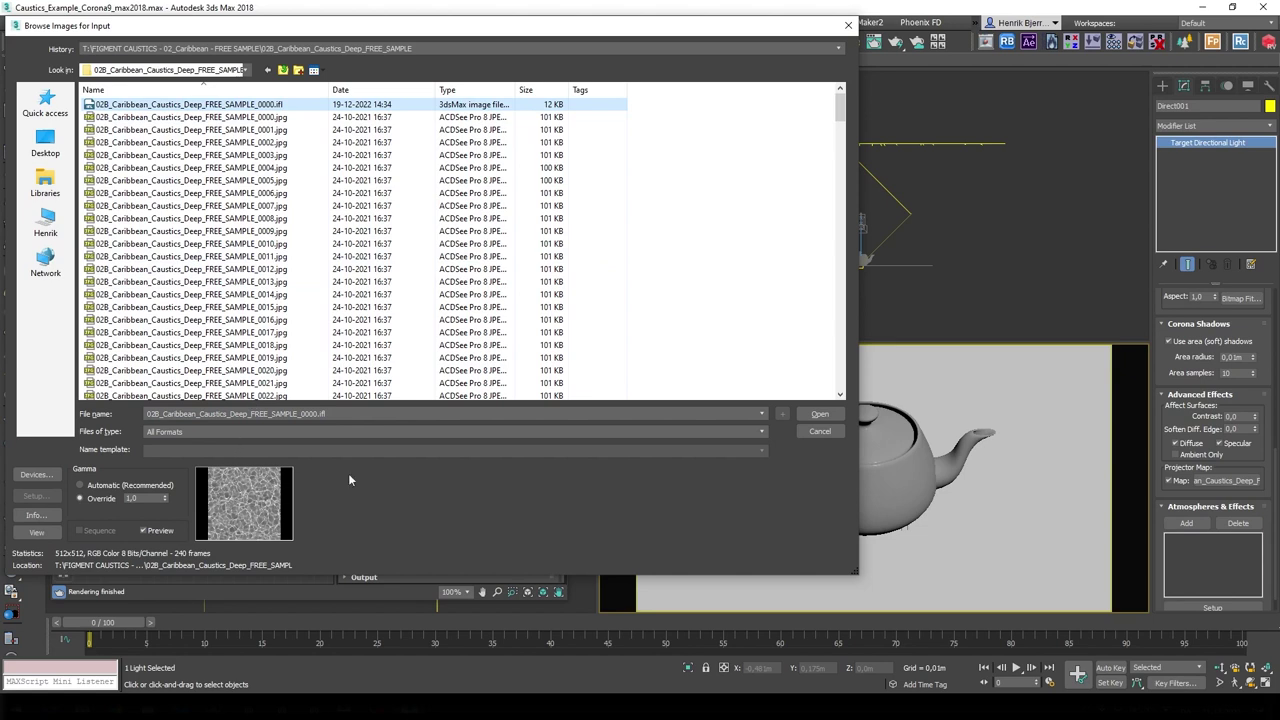
pyautogui.click(816, 416)
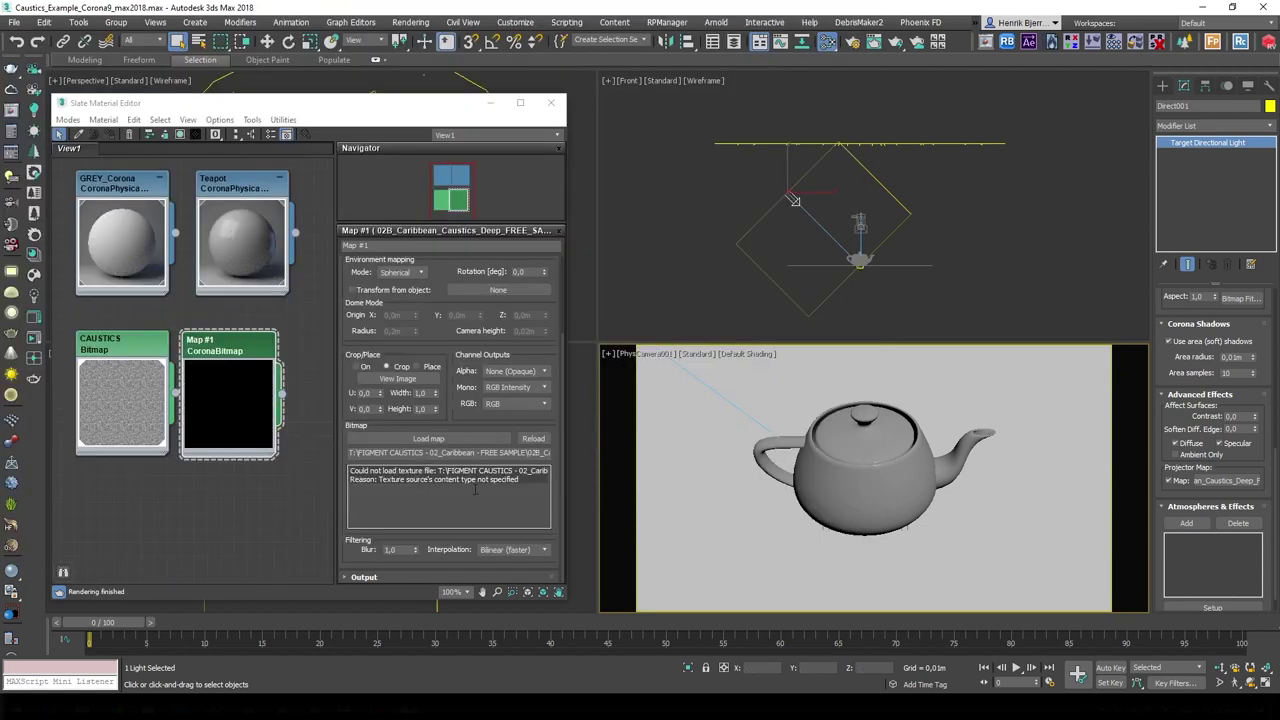
pyautogui.moveTo(379, 479); pyautogui.dragTo(333, 455)
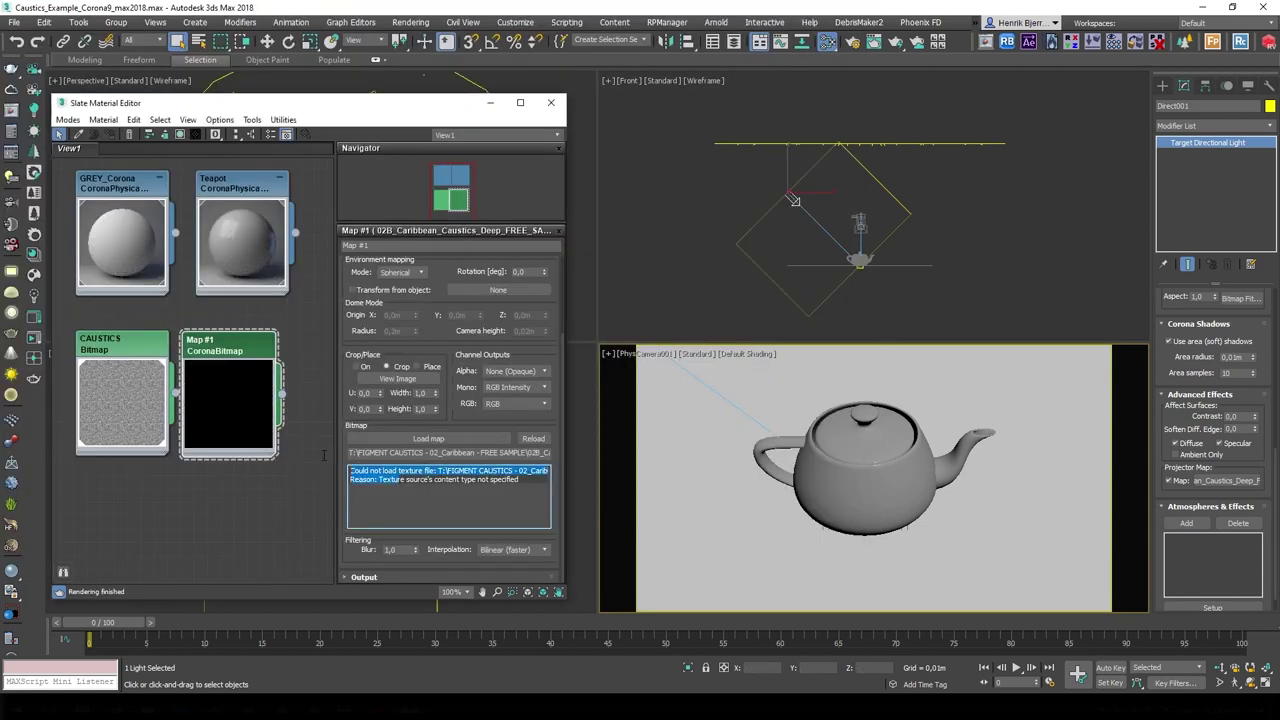
pyautogui.moveTo(524, 477); pyautogui.dragTo(297, 440)
pyautogui.click(417, 498)
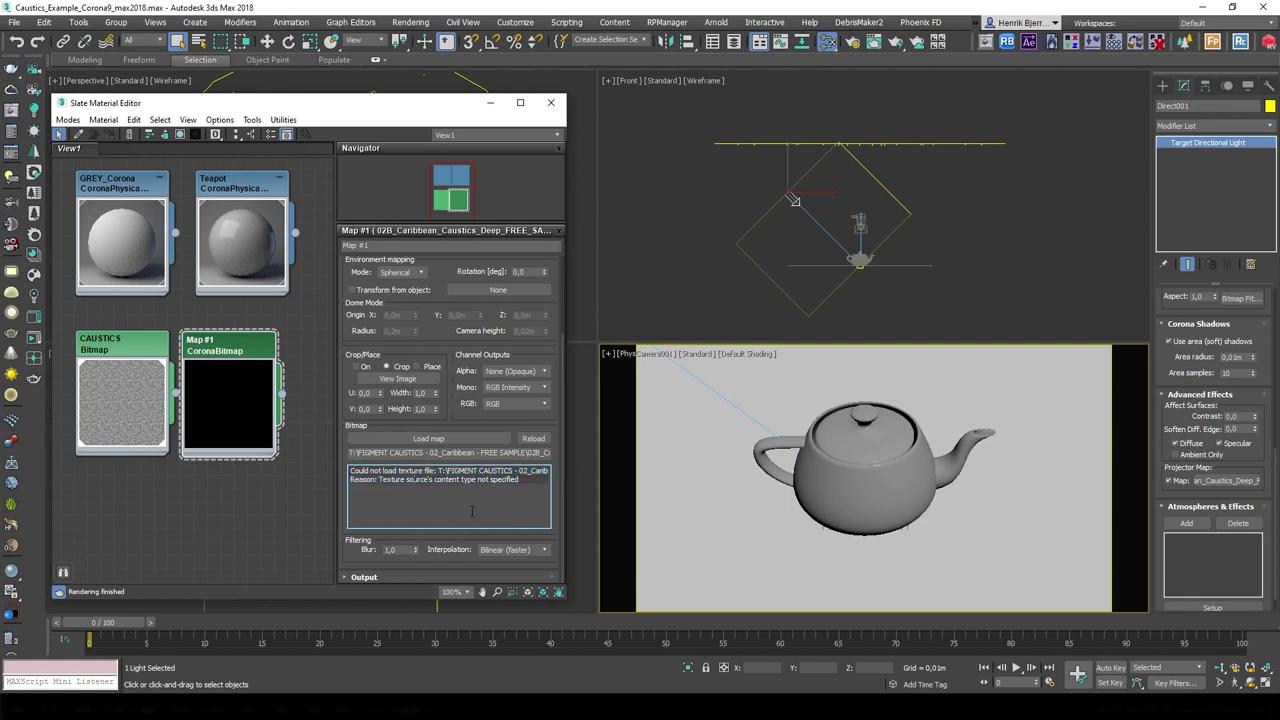
# Delete the CoronaBitmap node and select the CAUSTICS bitmap node again.
pyautogui.click(305, 430)
pyautogui.click(238, 350)
pyautogui.press('Delete')
pyautogui.click(128, 351)
pyautogui.rightClick(232, 353)
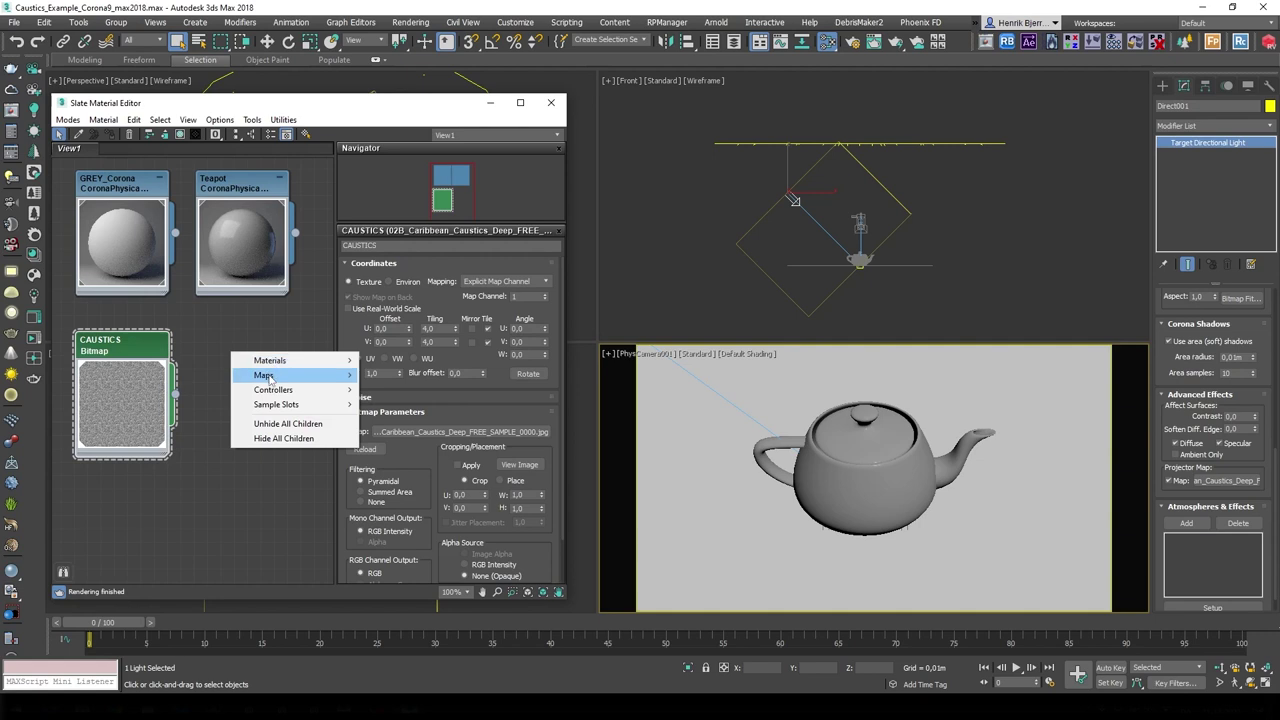
pyautogui.moveTo(265, 377)
pyautogui.moveTo(405, 377)
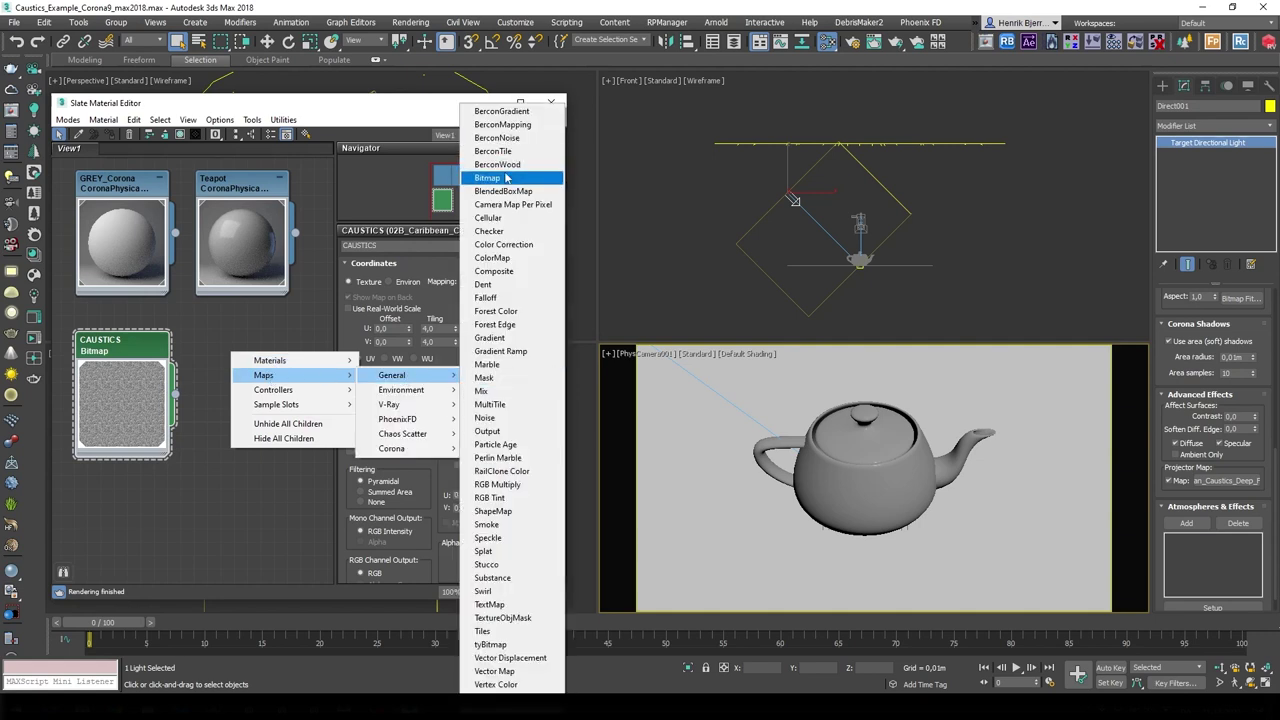
pyautogui.click(293, 325)
# Show the CAUSTICS bitmap's Time settings, load 02B_Caribbean_Caustics_Deep_FREE_SAMPLE_0000.ifl as its image file and scrub the timeline.
pyautogui.moveTo(500, 375); pyautogui.dragTo(496, 324)
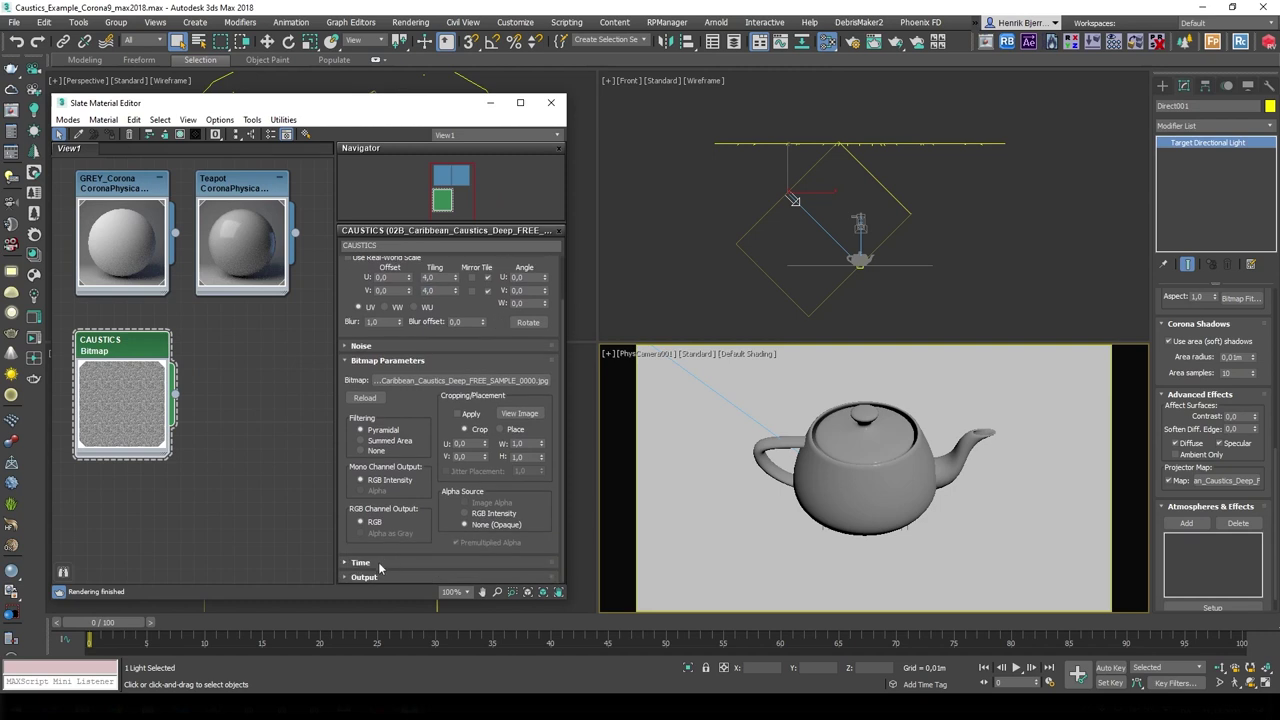
pyautogui.click(381, 564)
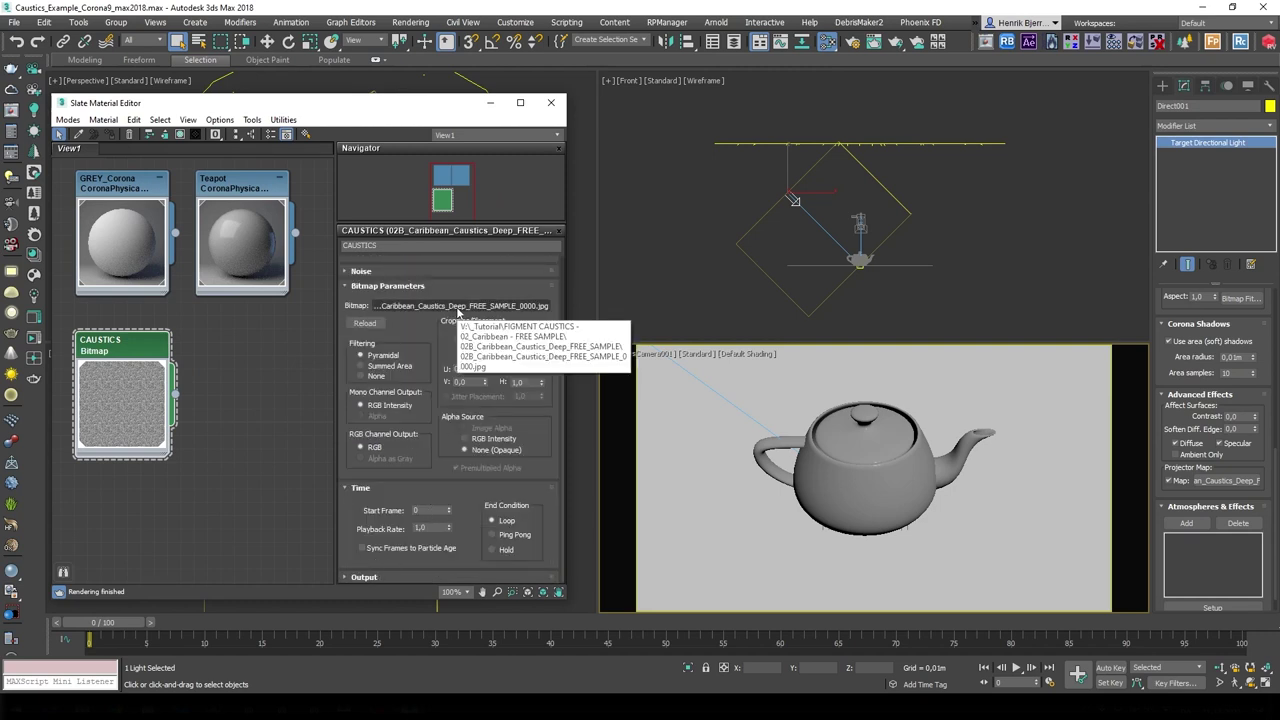
pyautogui.click(452, 306)
pyautogui.doubleClick(224, 217)
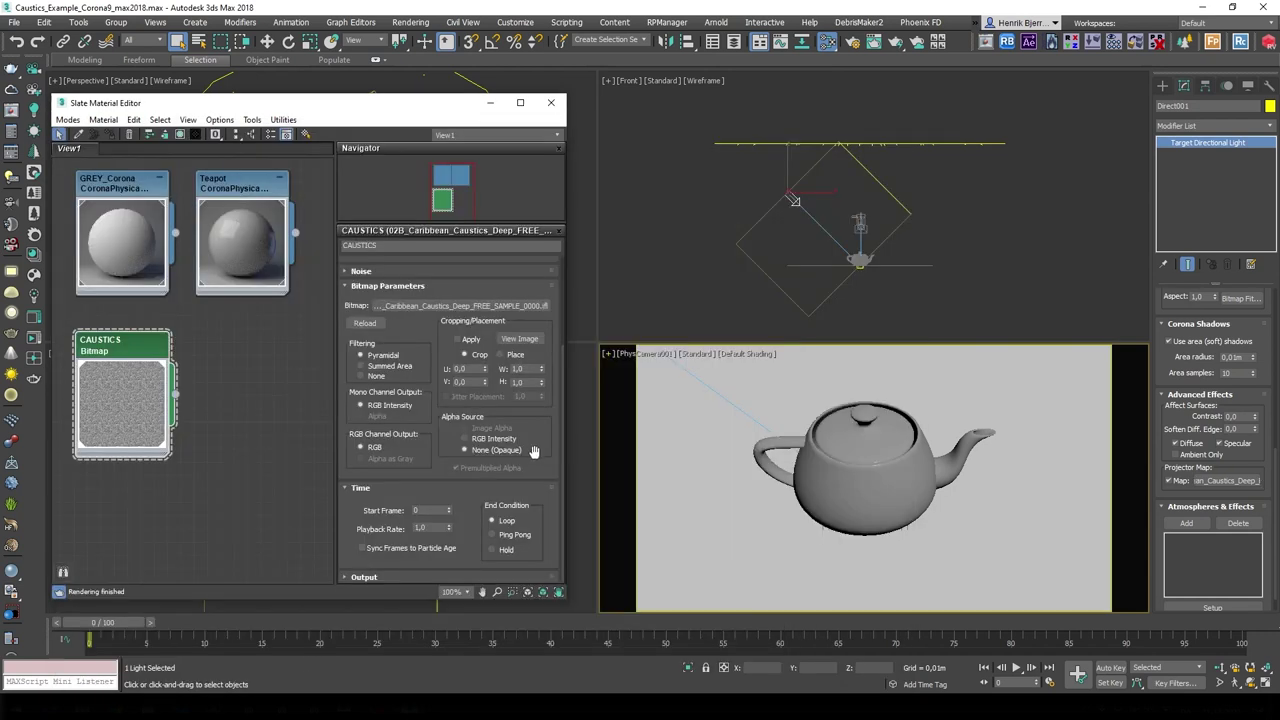
pyautogui.moveTo(129, 622); pyautogui.dragTo(62, 620)
# Load 02B_Caribbean_Caustics_Deep_FREE_SAMPLE_0000.jpg into the CAUSTICS bitmap and assign it as an instance to the light's projector map.
pyautogui.click(490, 305)
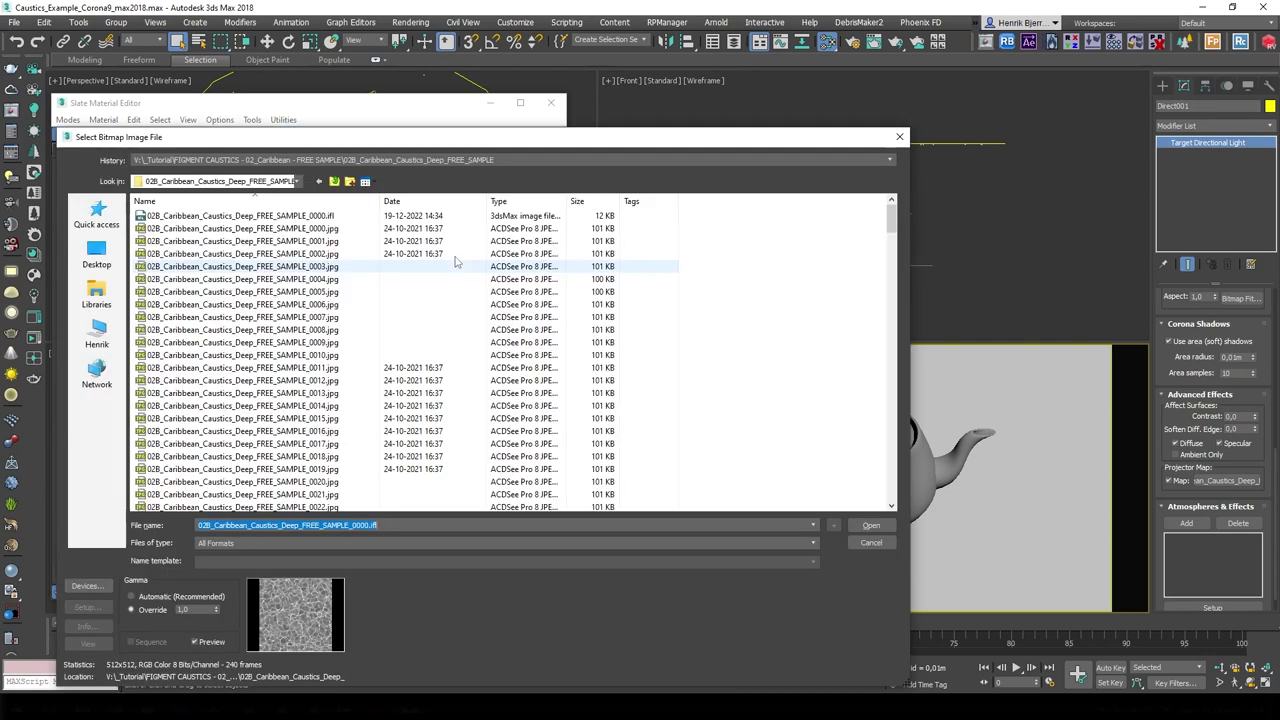
pyautogui.doubleClick(270, 228)
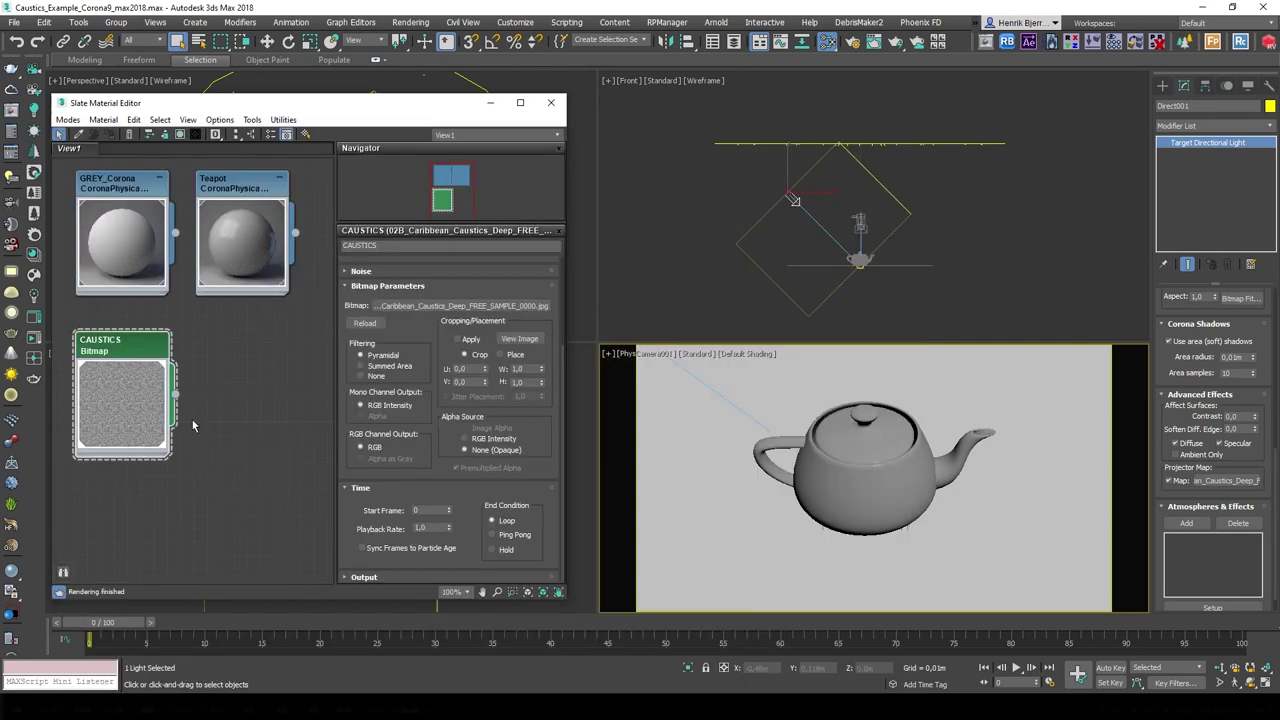
pyautogui.moveTo(175, 396); pyautogui.dragTo(1210, 481)
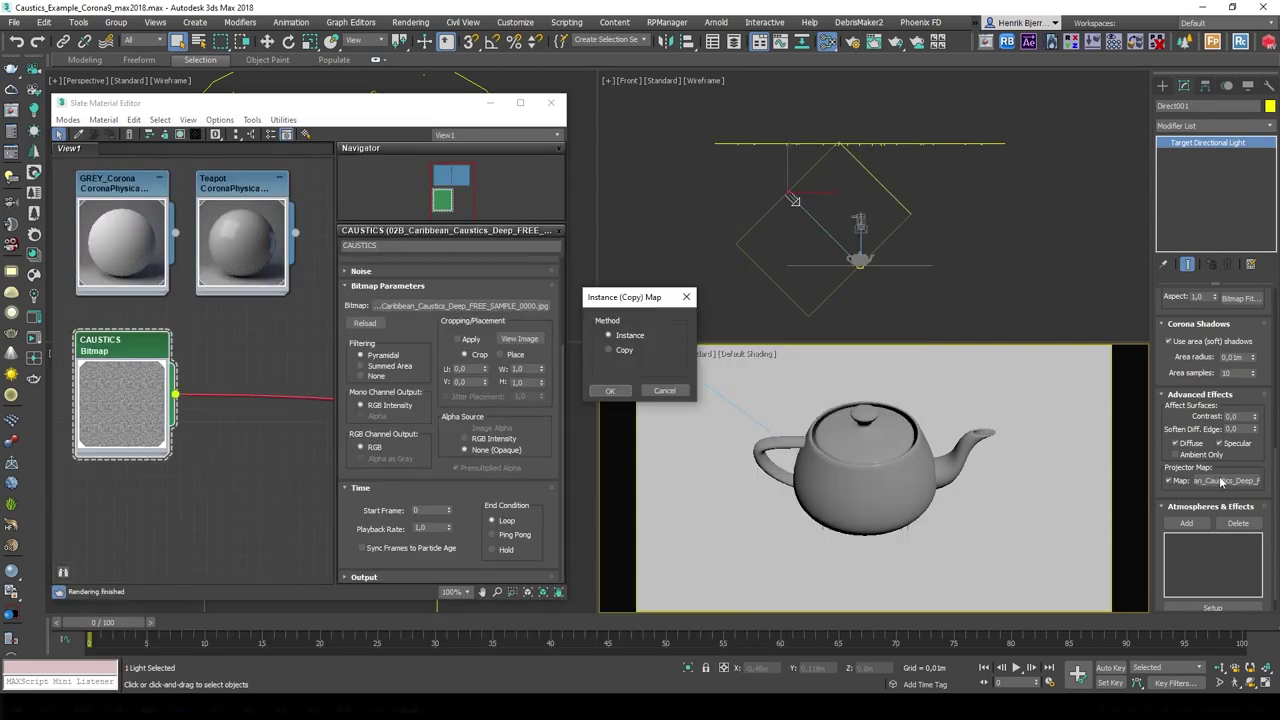
pyautogui.click(611, 391)
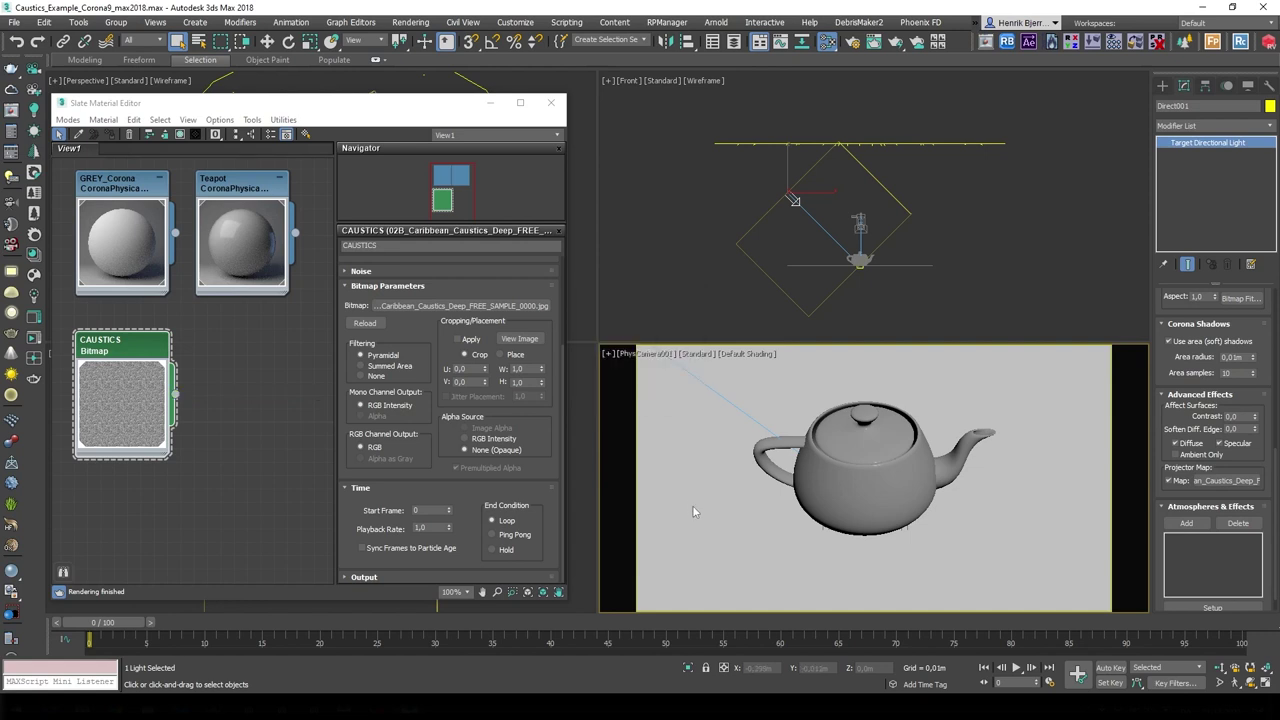
pyautogui.click(550, 102)
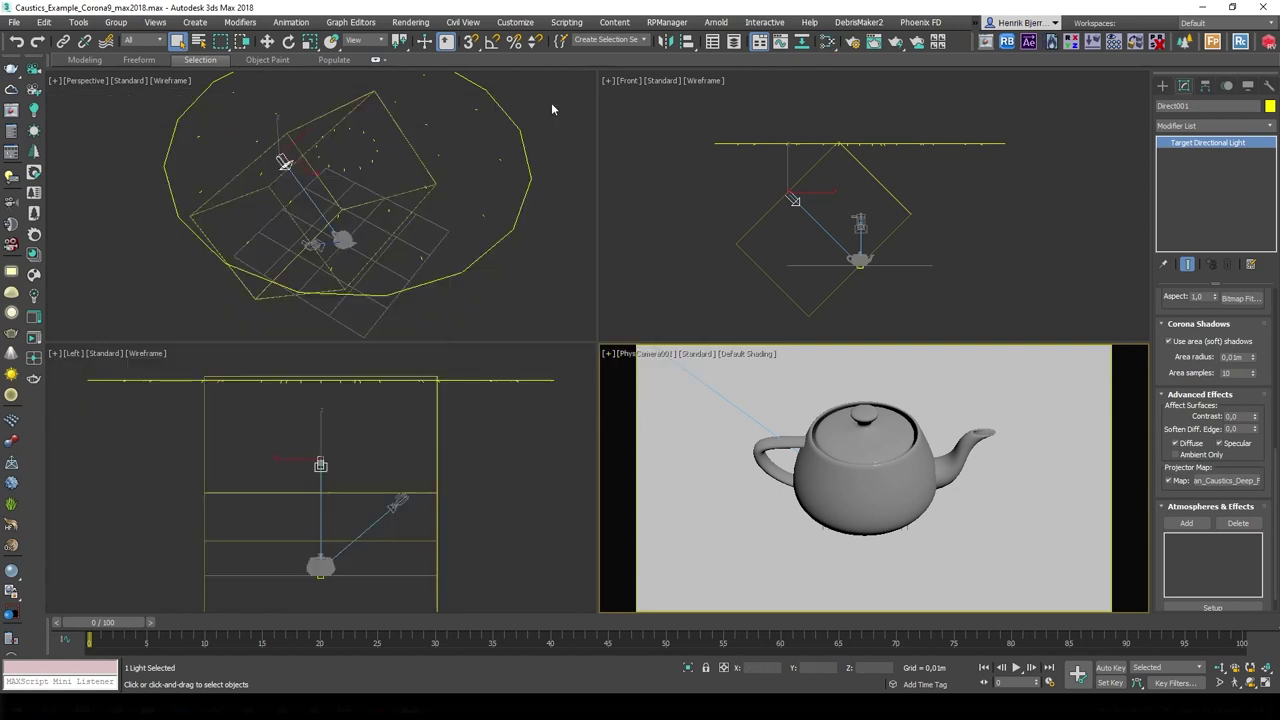
# Start interactive Corona rendering and raise the directional light in the Front view to about X -1,202 m, Z 2,272 m.
pyautogui.click(34, 317)
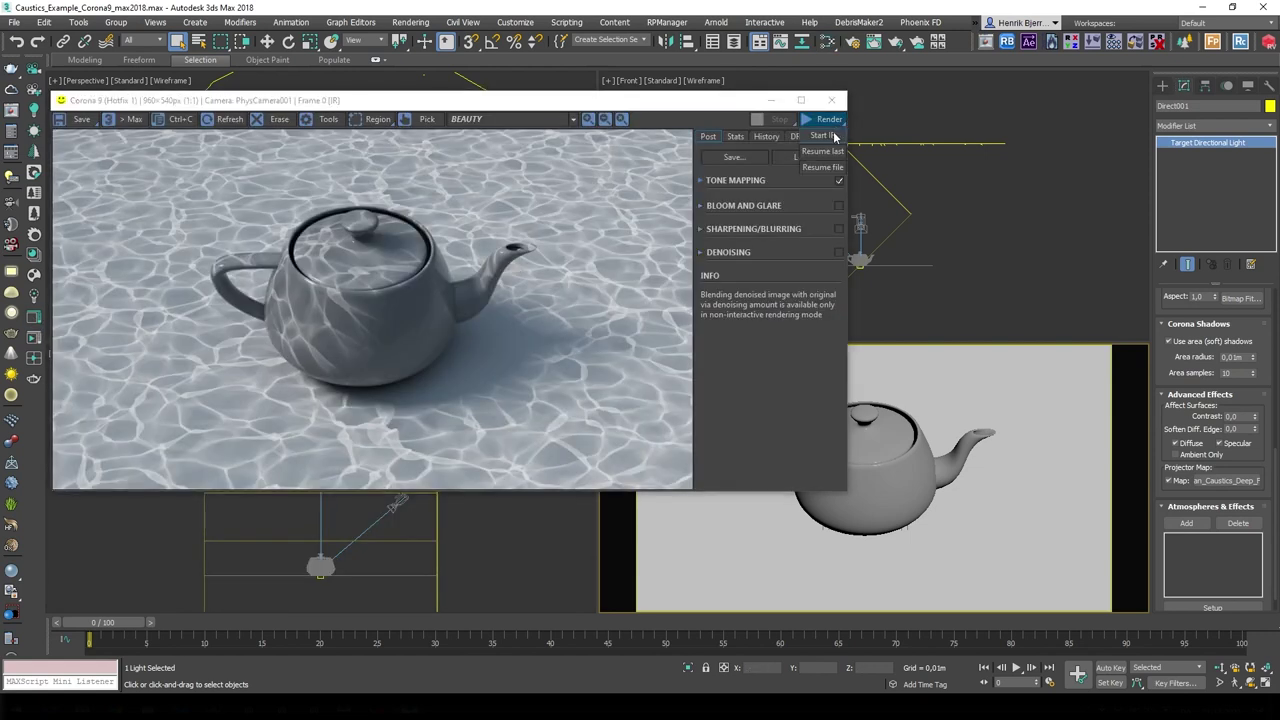
pyautogui.moveTo(523, 110); pyautogui.dragTo(533, 222)
pyautogui.rightClick(822, 184)
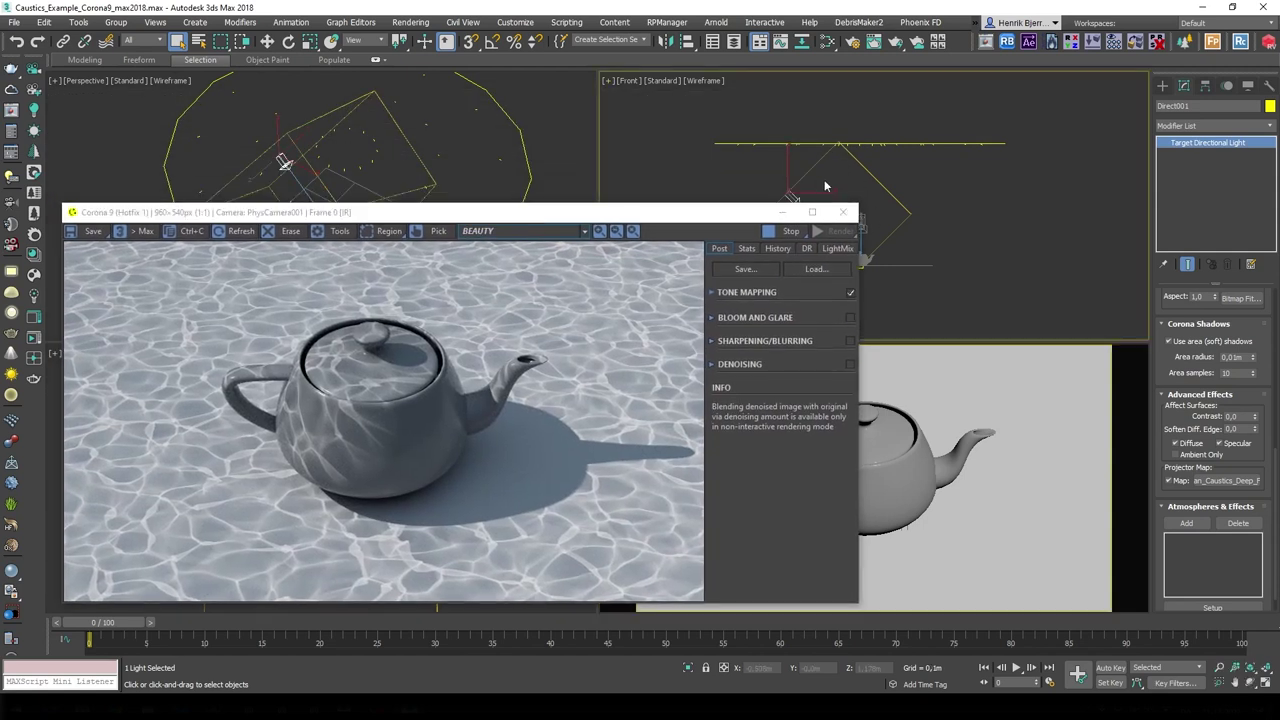
pyautogui.rightClick(826, 184)
pyautogui.click(838, 188)
pyautogui.moveTo(806, 182); pyautogui.dragTo(783, 88)
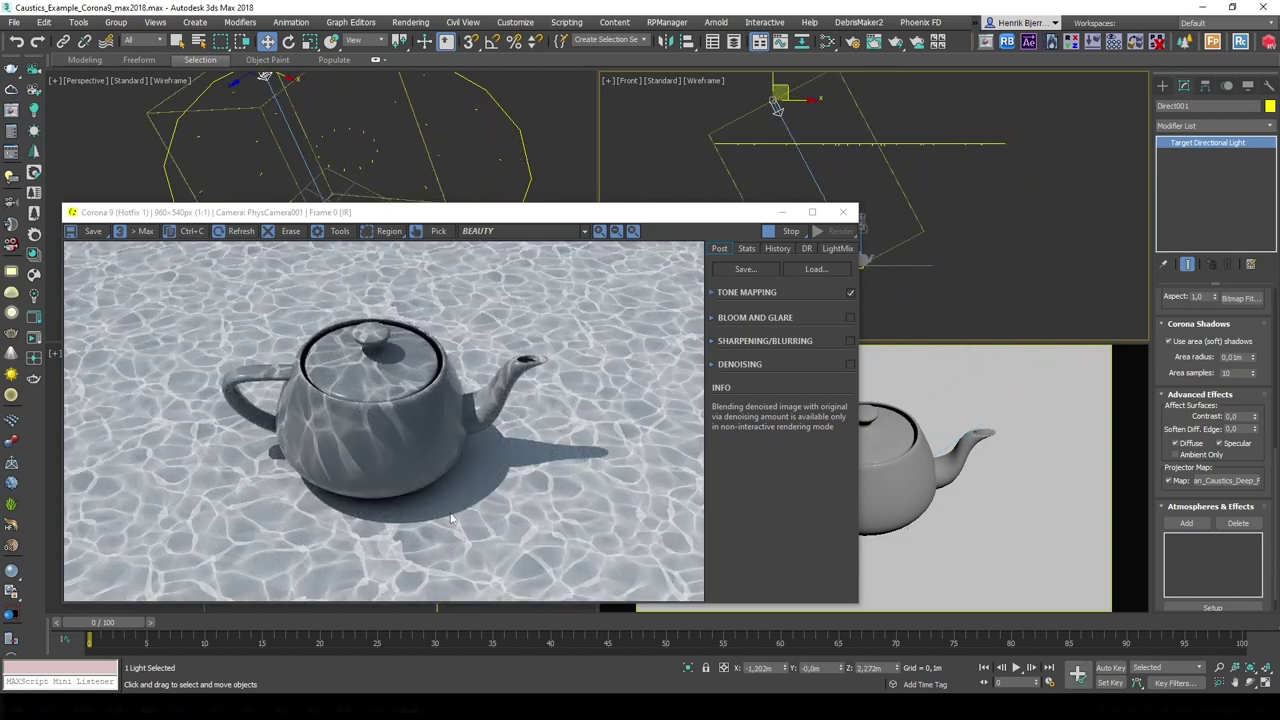
# Soften the light's shadows by trying area radii of 0,1, 0,2 and 0,3 m, ending with 0,5 m.
pyautogui.moveTo(1178, 424); pyautogui.dragTo(1178, 405)
pyautogui.click(1232, 339)
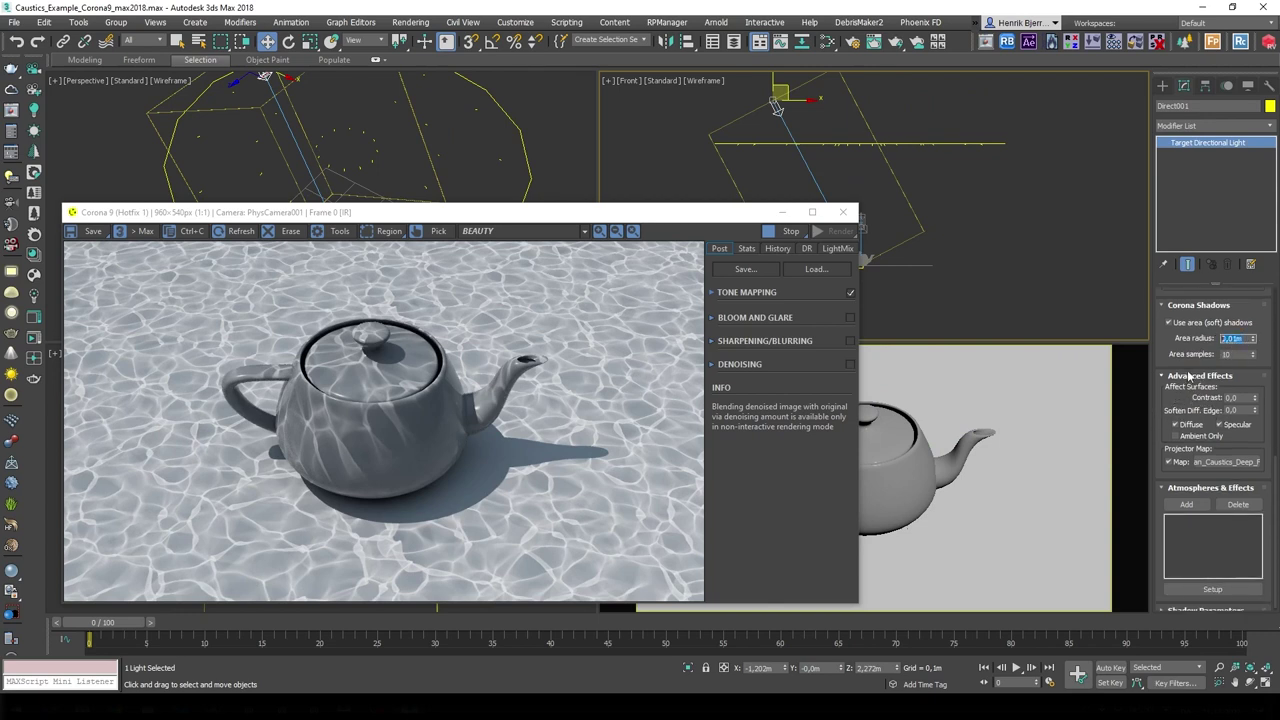
pyautogui.write('0,1')
pyautogui.press('Return')
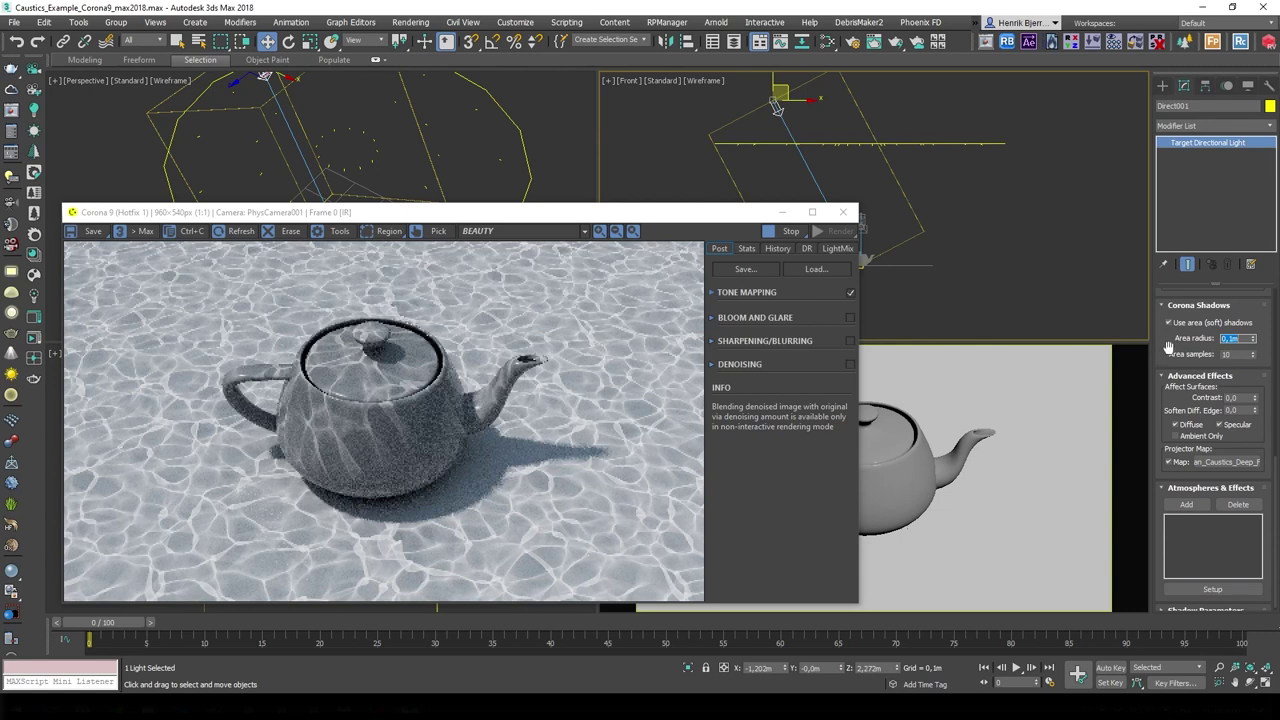
pyautogui.write('0,2')
pyautogui.press('Return')
pyautogui.write('0,3')
pyautogui.press('Return')
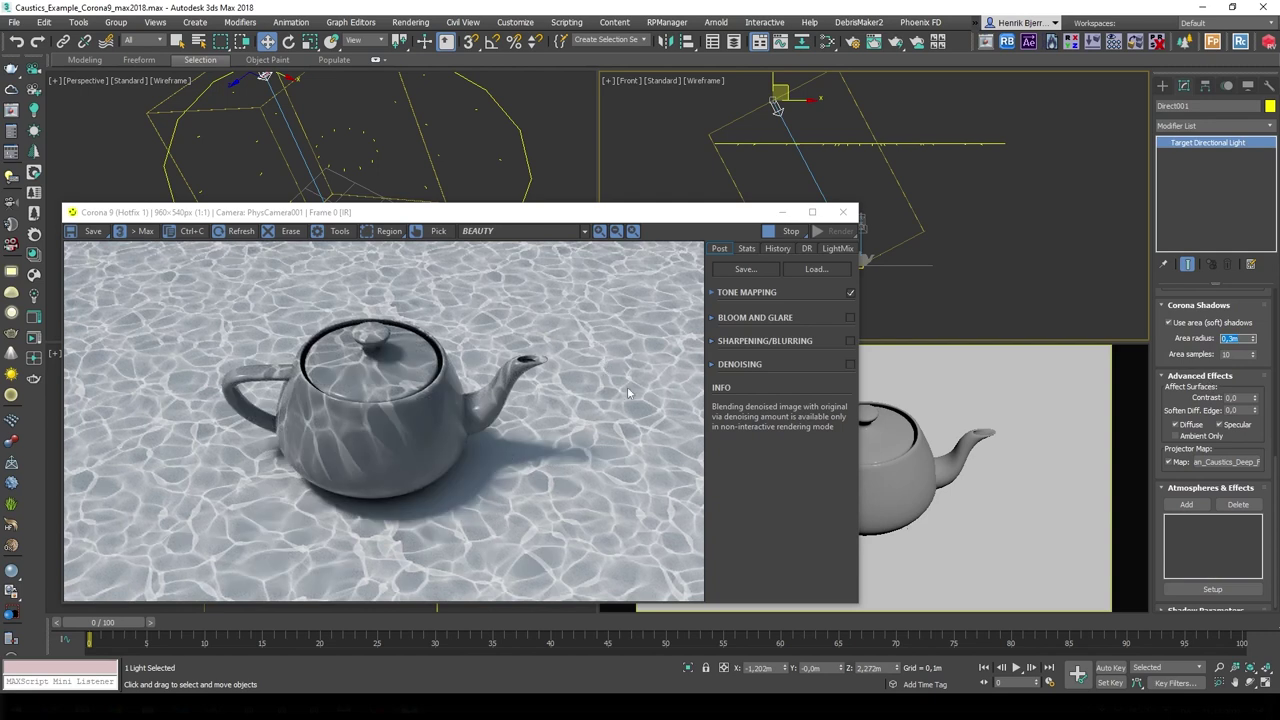
pyautogui.write('0,5')
pyautogui.press('Return')
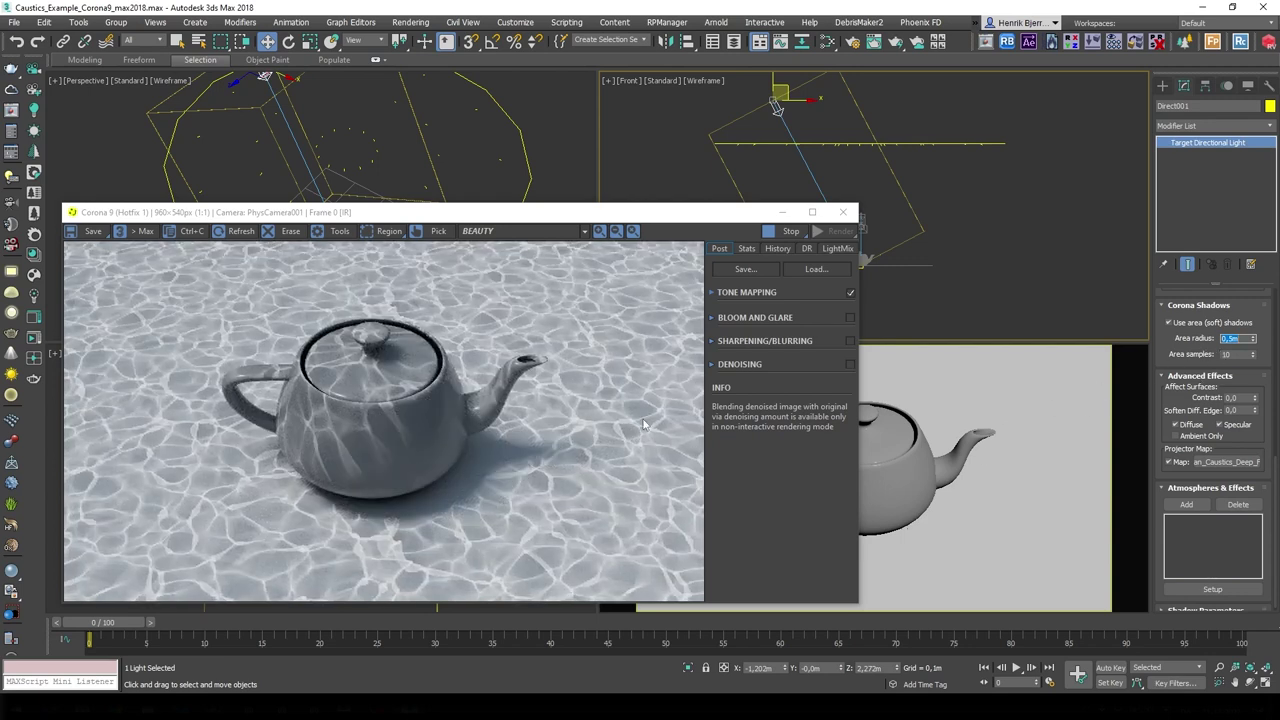
# Move the directional light farther sideways from the teapot in the Front view, to about X -2,514 m, Z 2,418 m.
pyautogui.moveTo(850, 143); pyautogui.dragTo(866, 169, button='middle')
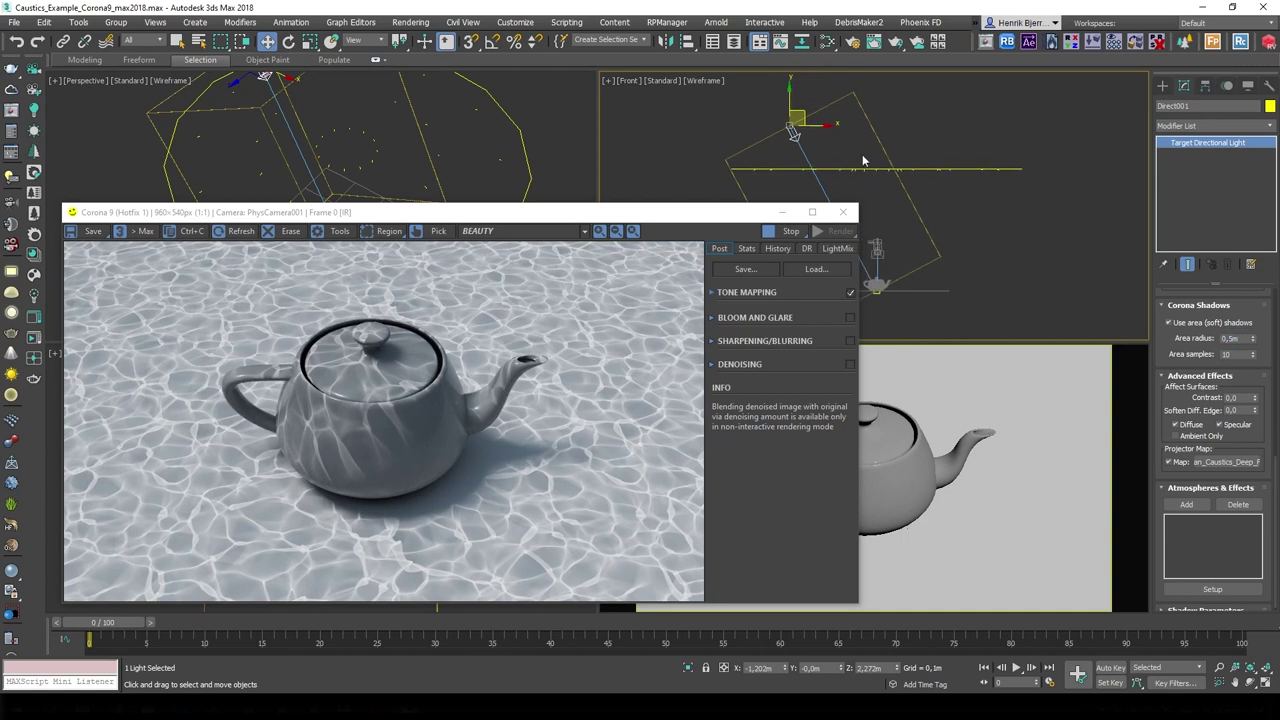
pyautogui.moveTo(801, 113); pyautogui.dragTo(706, 103)
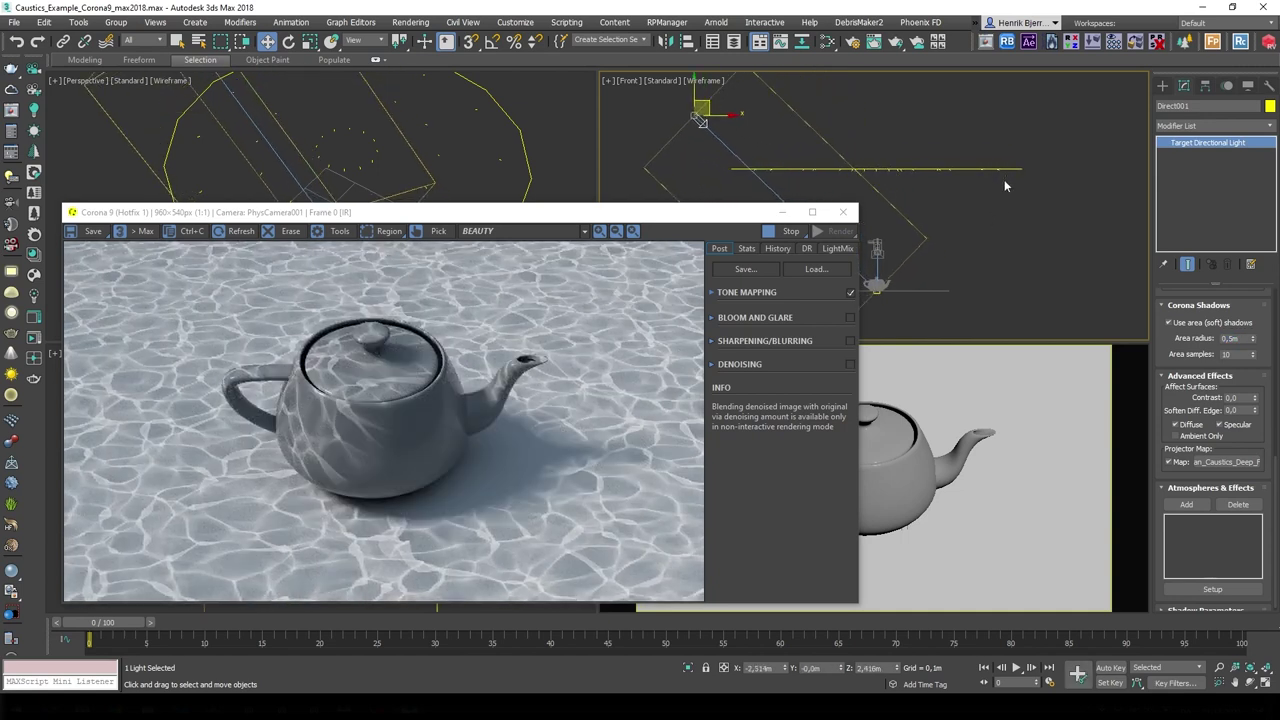
pyautogui.scroll(-5, 942, 184)
pyautogui.moveTo(955, 193); pyautogui.dragTo(924, 221, button='middle')
pyautogui.moveTo(843, 177); pyautogui.dragTo(829, 138)
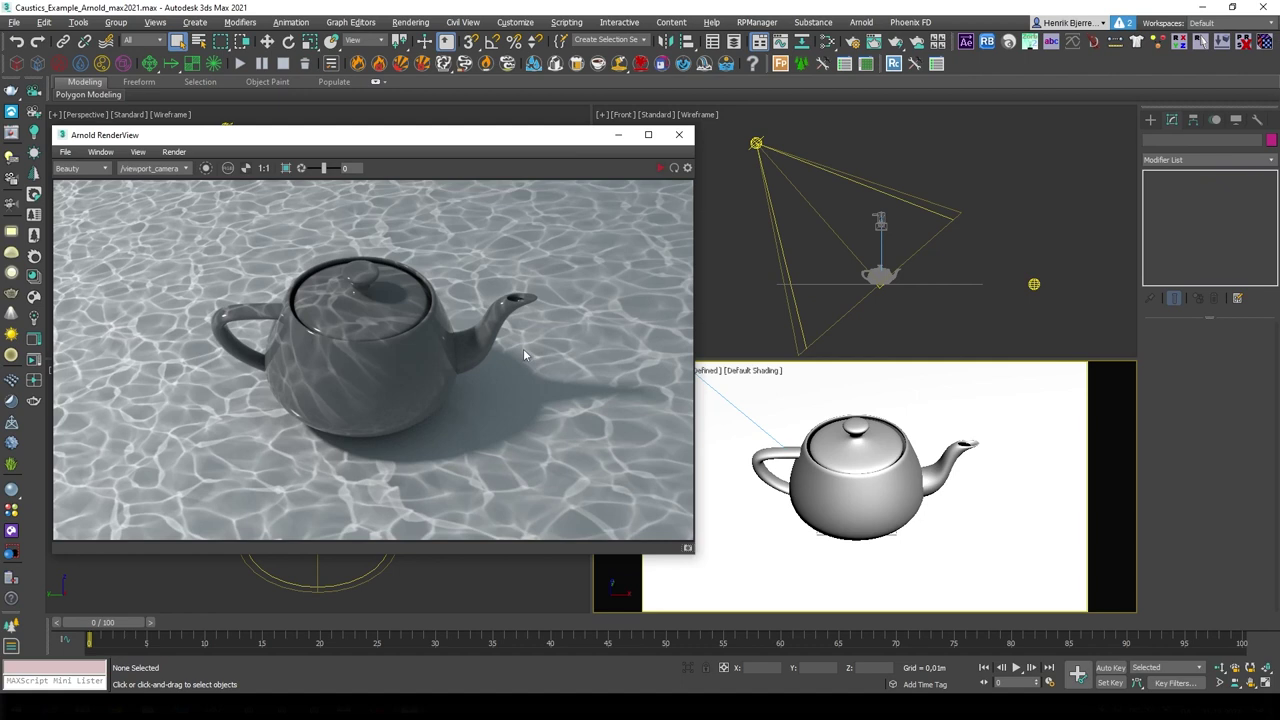
# In the Caustics_Example_Arnold_max2021 scene, minimize the Arnold RenderView, check the skydome light and select the targeted spot light above the teapot.
pyautogui.click(618, 134)
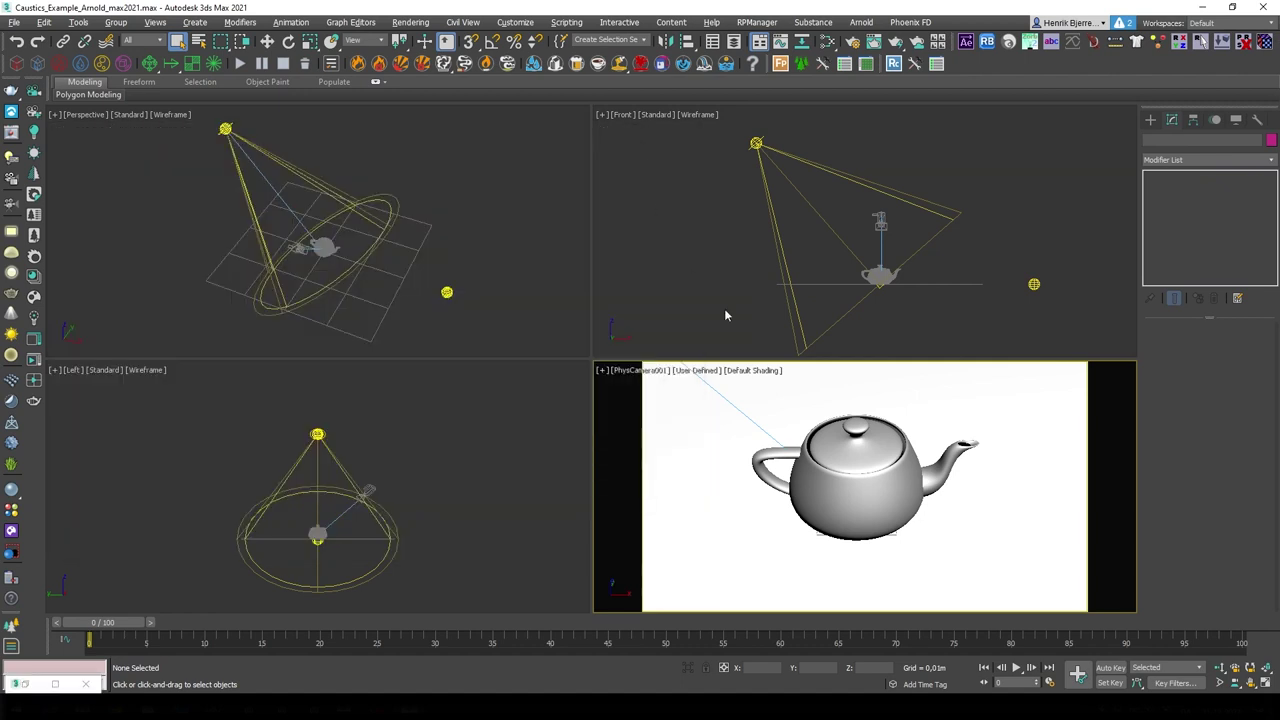
pyautogui.moveTo(1012, 257); pyautogui.dragTo(1066, 330)
pyautogui.rightClick(868, 522)
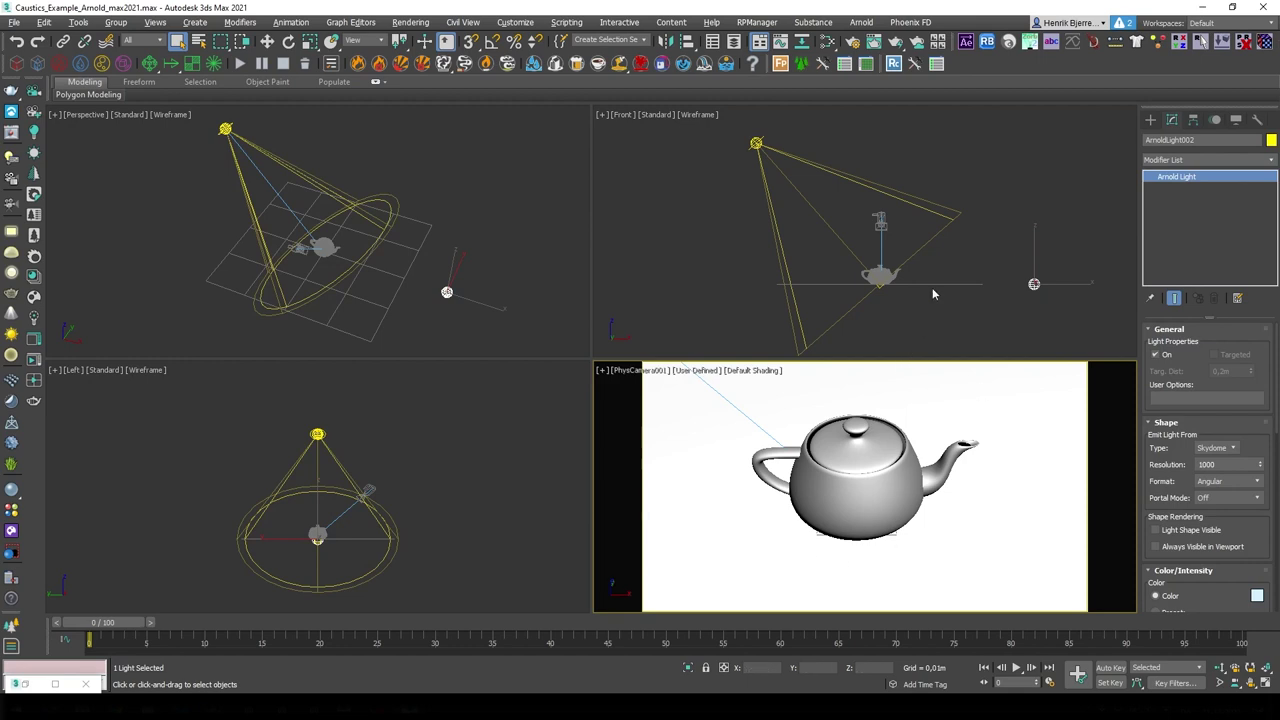
pyautogui.click(755, 143)
pyautogui.rightClick(1015, 427)
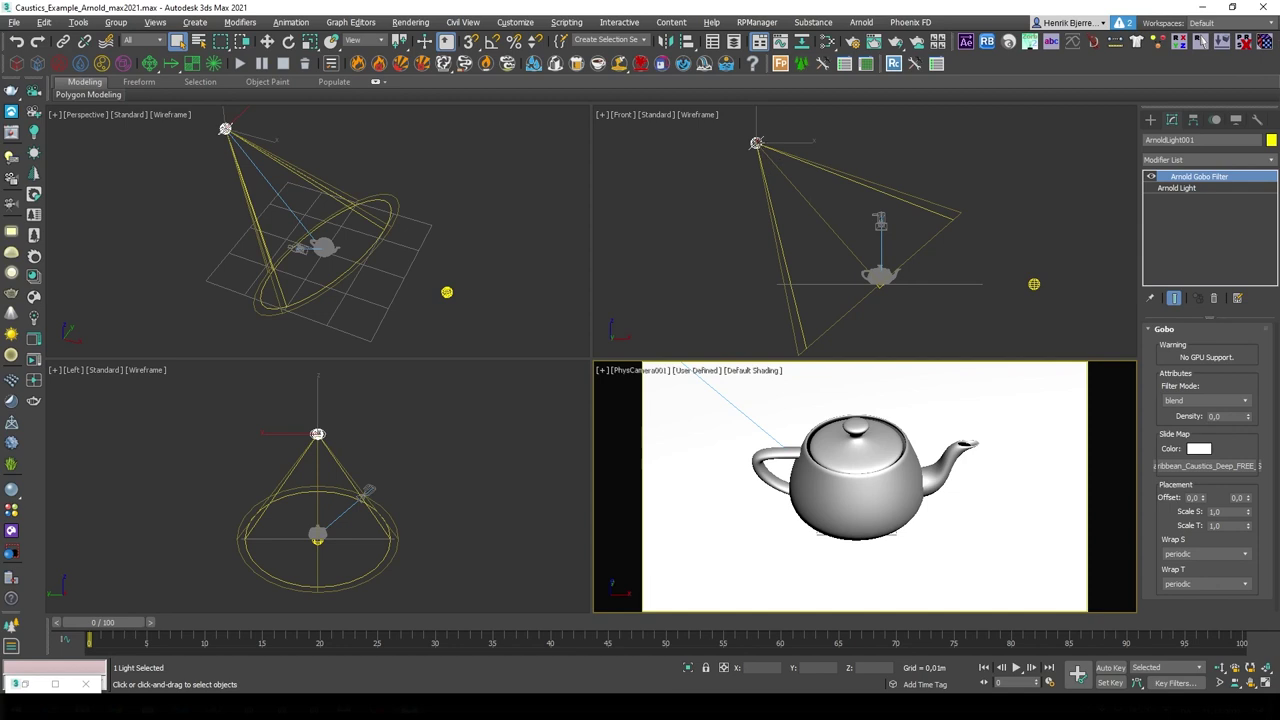
# Look up the Arnold light type among the creatable lights and return to the selected light's modifier stack.
pyautogui.click(1150, 119)
pyautogui.click(1192, 157)
pyautogui.click(1170, 225)
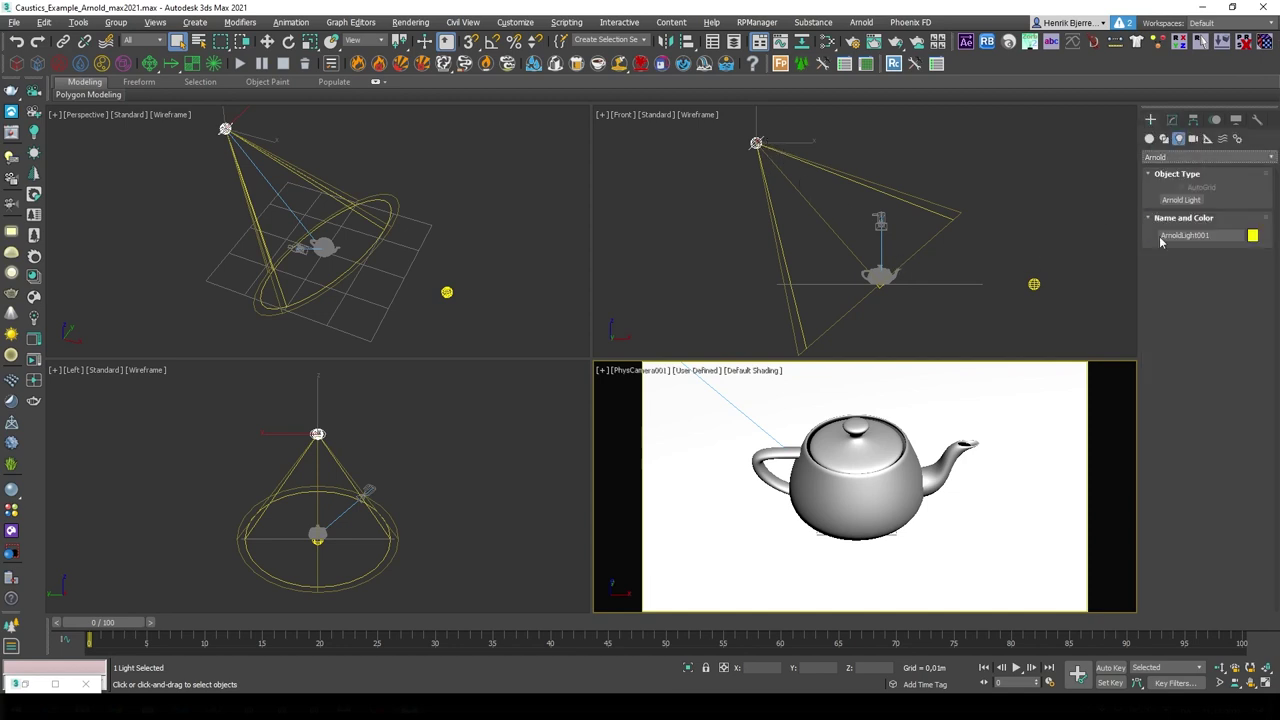
pyautogui.click(1172, 119)
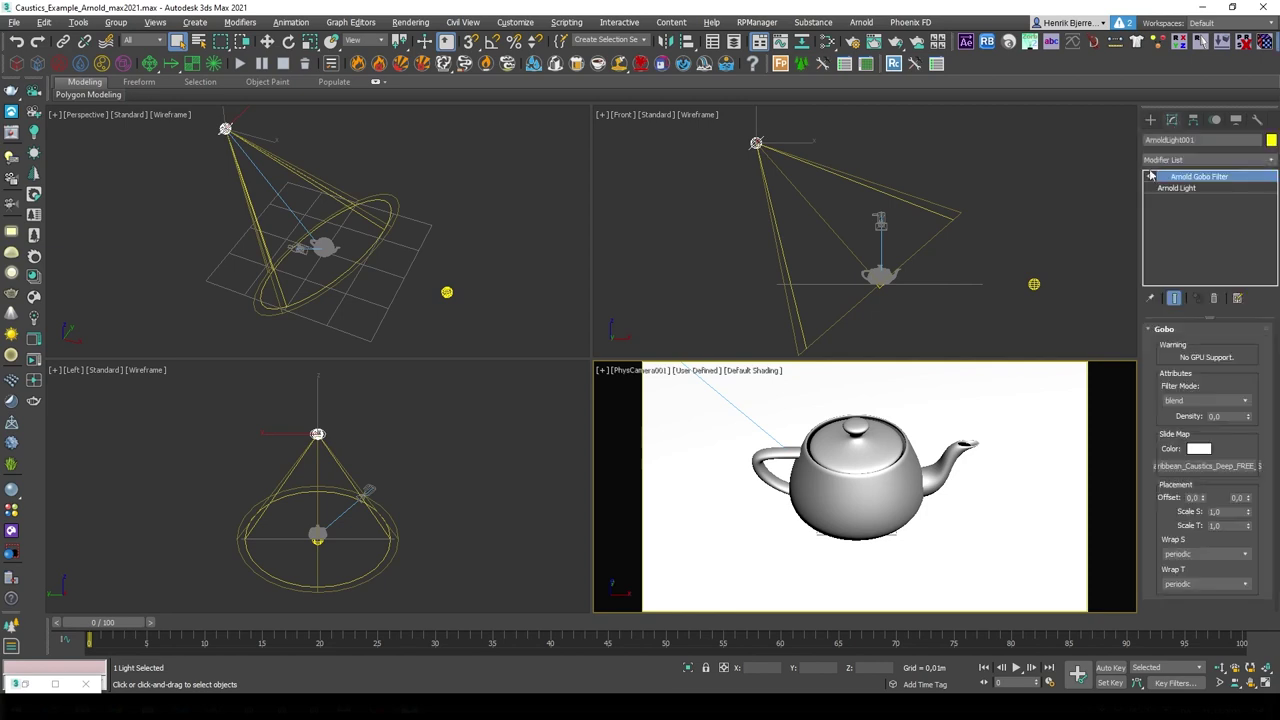
# Open the base Arnold Light parameters, keep Spot as the emission type and examine the radius setting.
pyautogui.click(1255, 450)
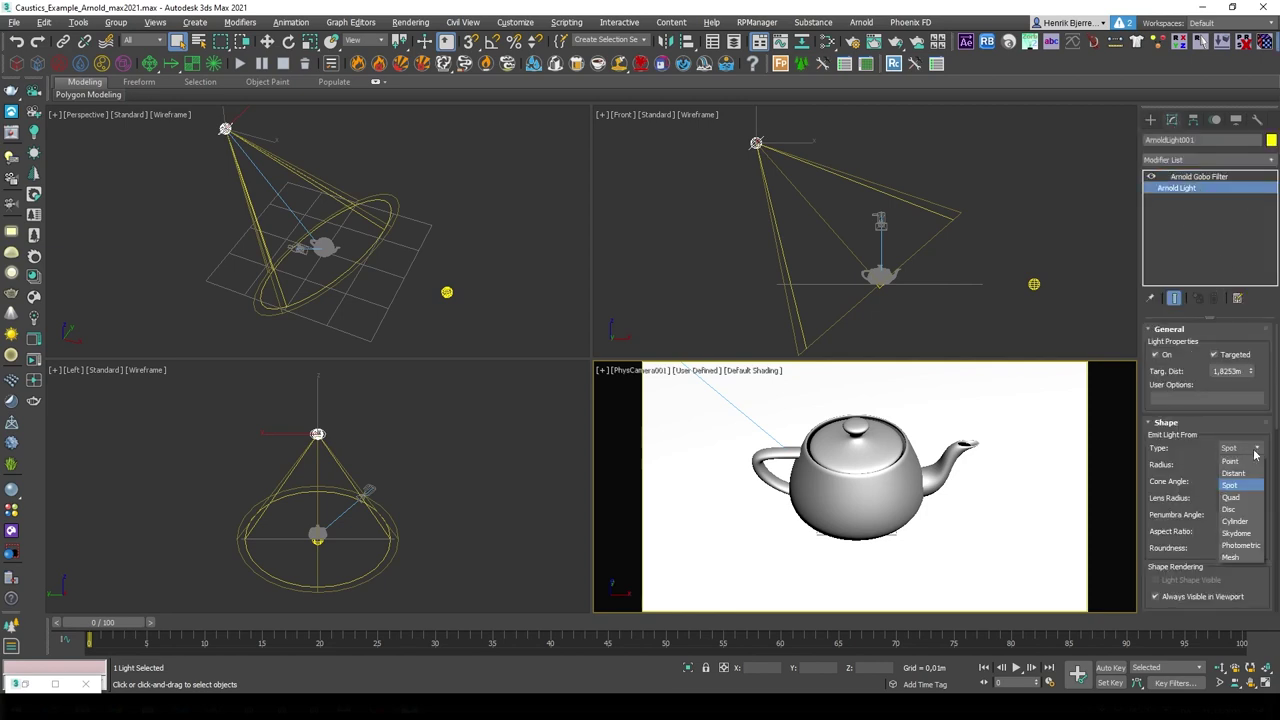
pyautogui.click(1230, 485)
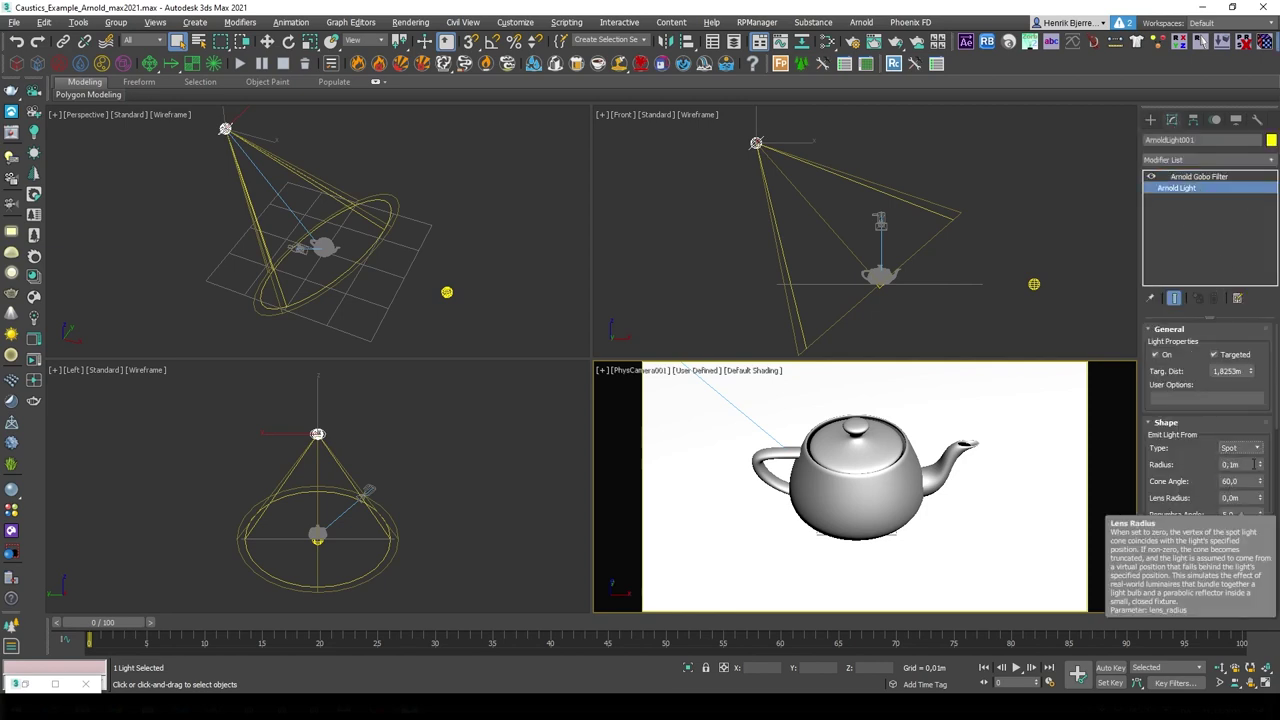
pyautogui.click(1242, 465)
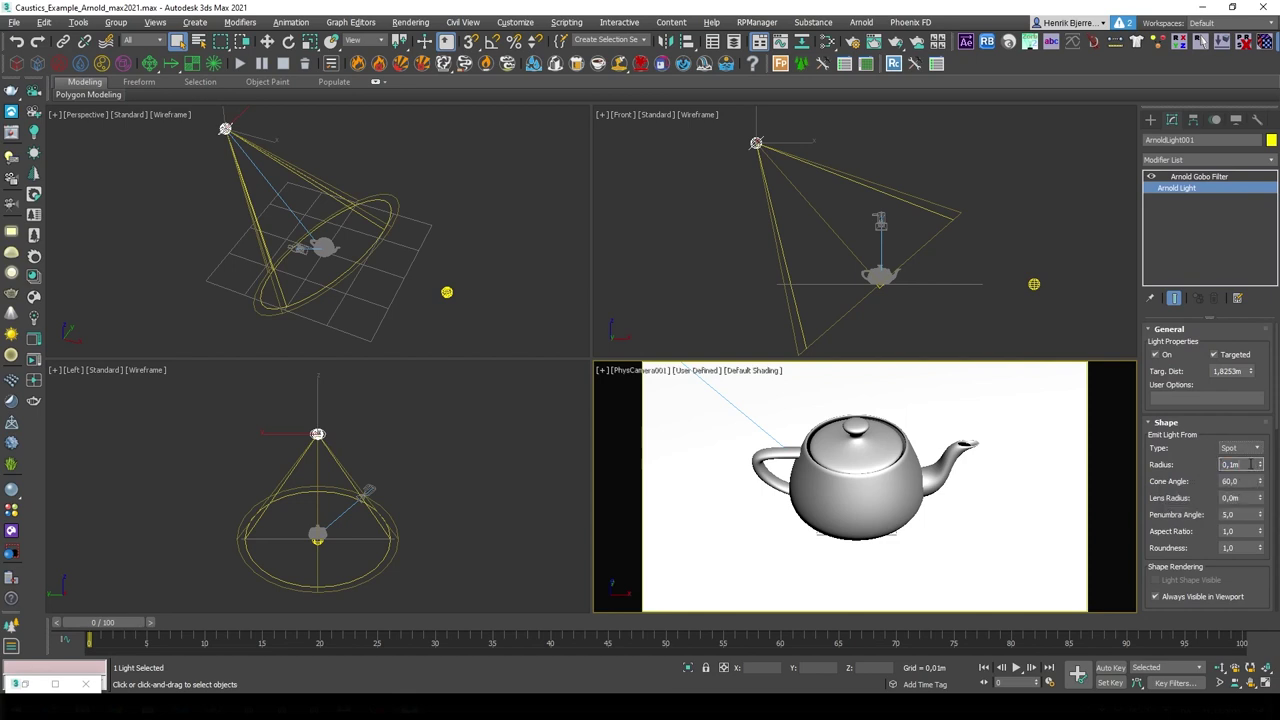
# Examine the Arnold spot light's cone, color, intensity, exposure, sampling and shadow settings.
pyautogui.scroll(-1, 1240, 464)
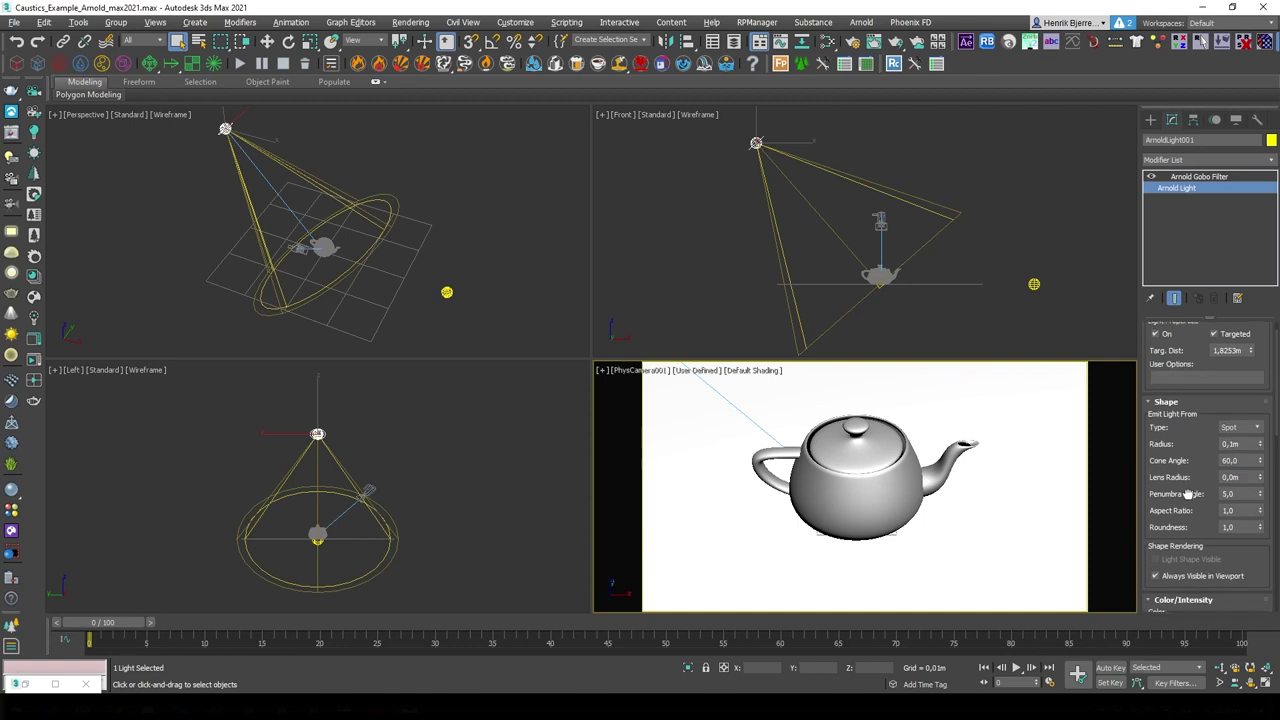
pyautogui.moveTo(1260, 456); pyautogui.dragTo(1256, 412)
pyautogui.rightClick(1256, 412)
pyautogui.moveTo(1176, 494); pyautogui.dragTo(1177, 403)
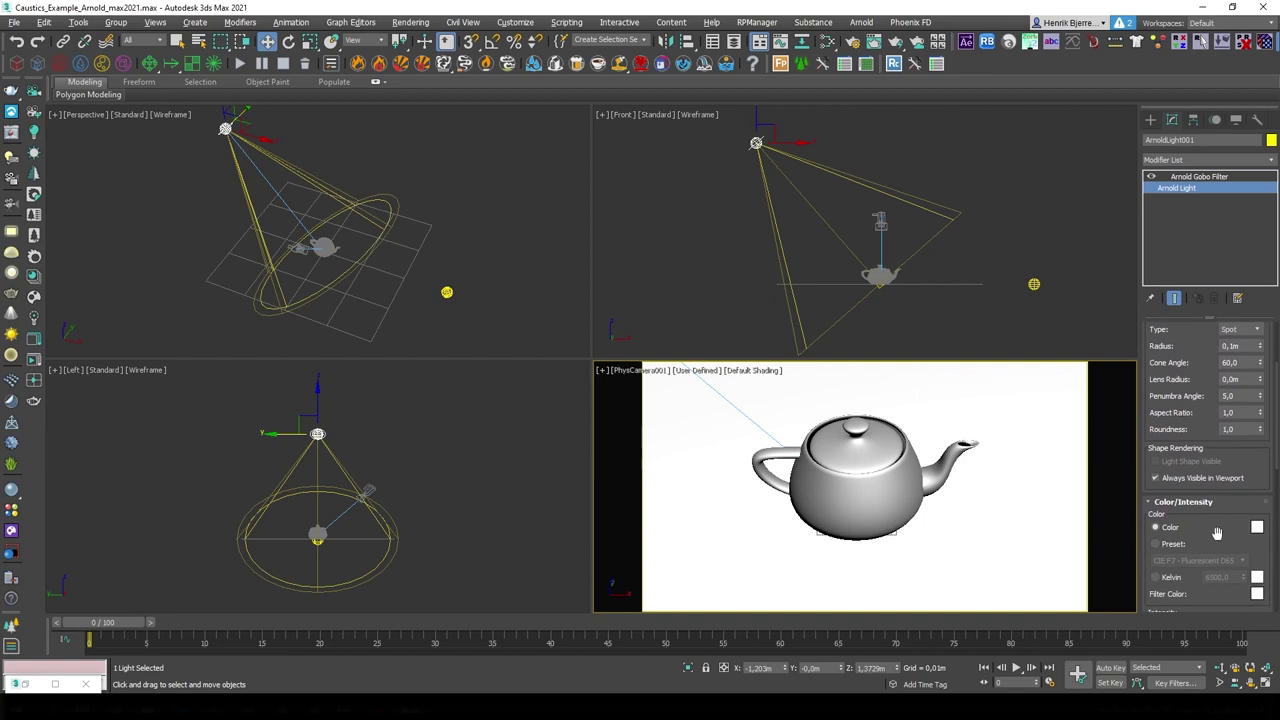
pyautogui.moveTo(1217, 533); pyautogui.dragTo(1217, 405)
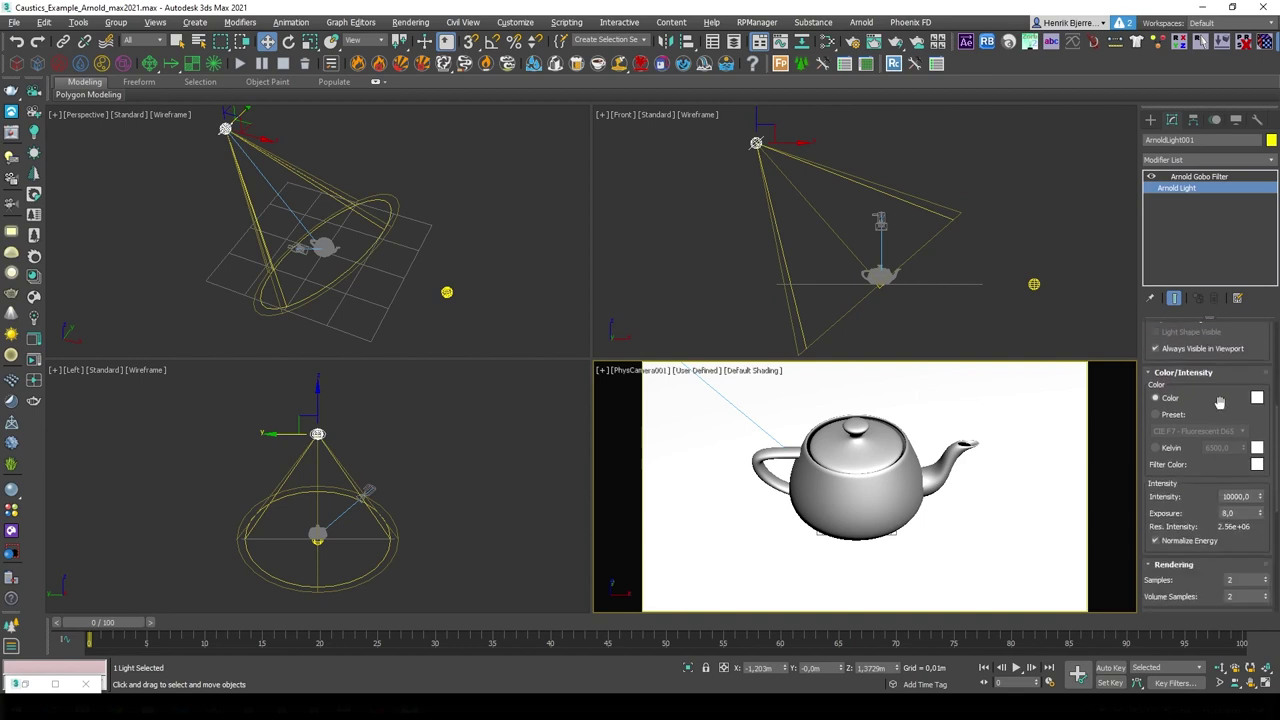
pyautogui.moveTo(1214, 486); pyautogui.dragTo(1239, 439)
pyautogui.scroll(-2, 1247, 410)
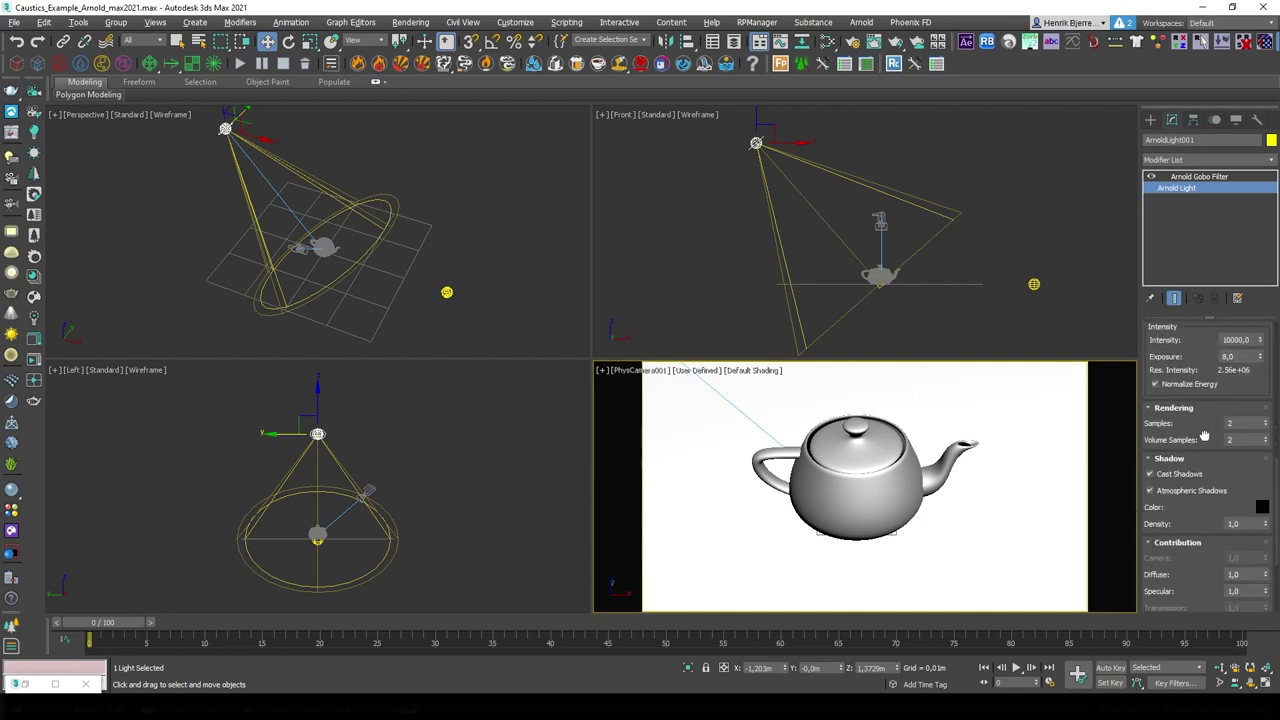
pyautogui.scroll(-2, 1236, 422)
pyautogui.scroll(14, 1200, 430)
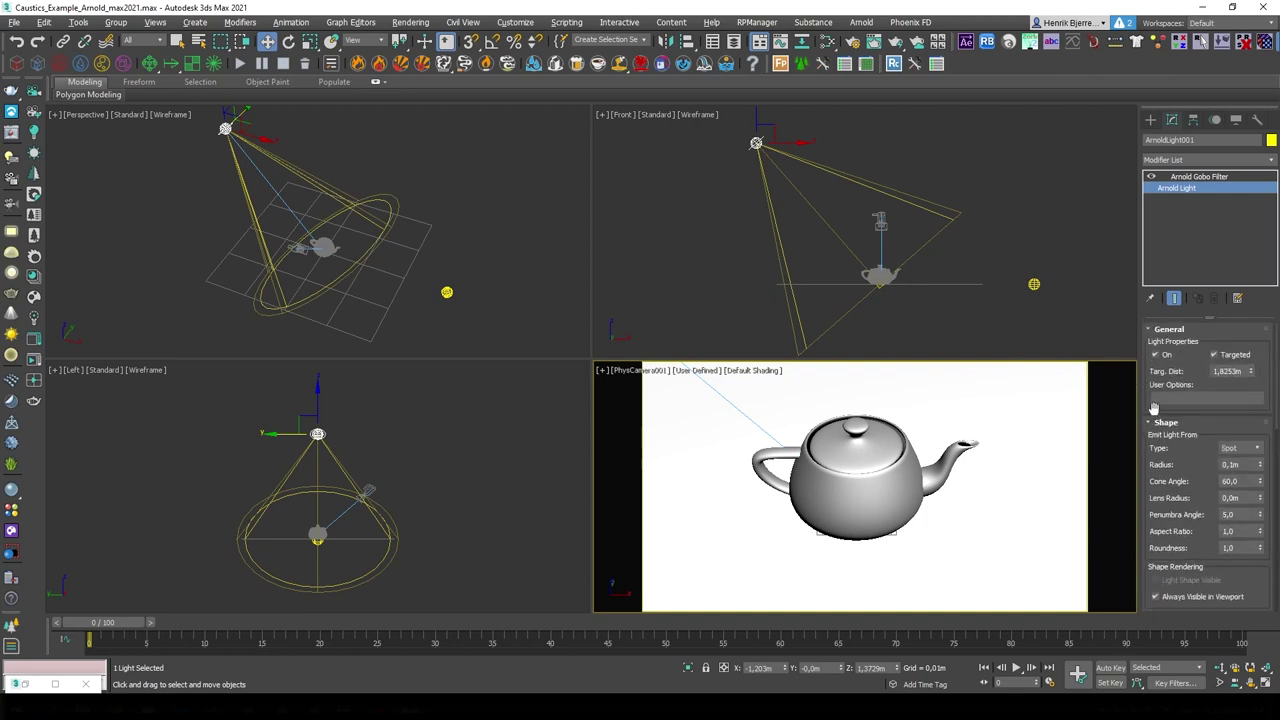
# Show the Arnold Gobo Filter's settings on the spot light and look up the filter among the available modifiers.
pyautogui.click(1212, 177)
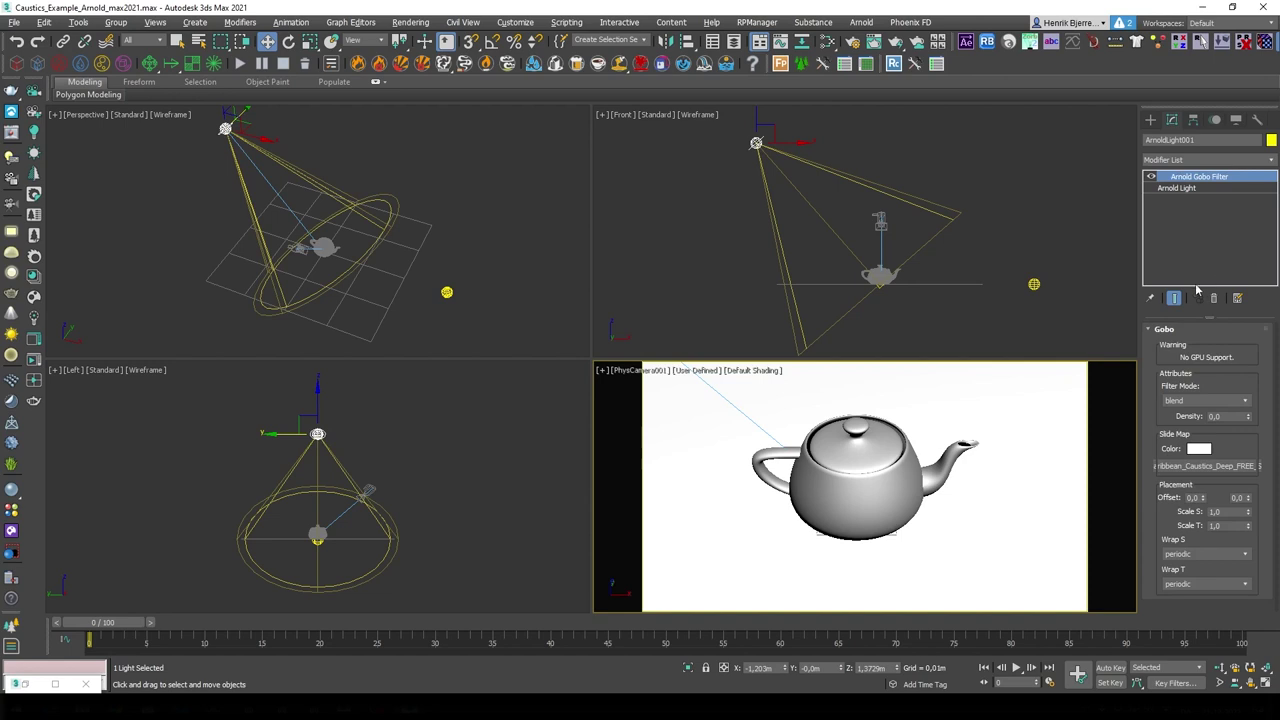
pyautogui.click(1225, 162)
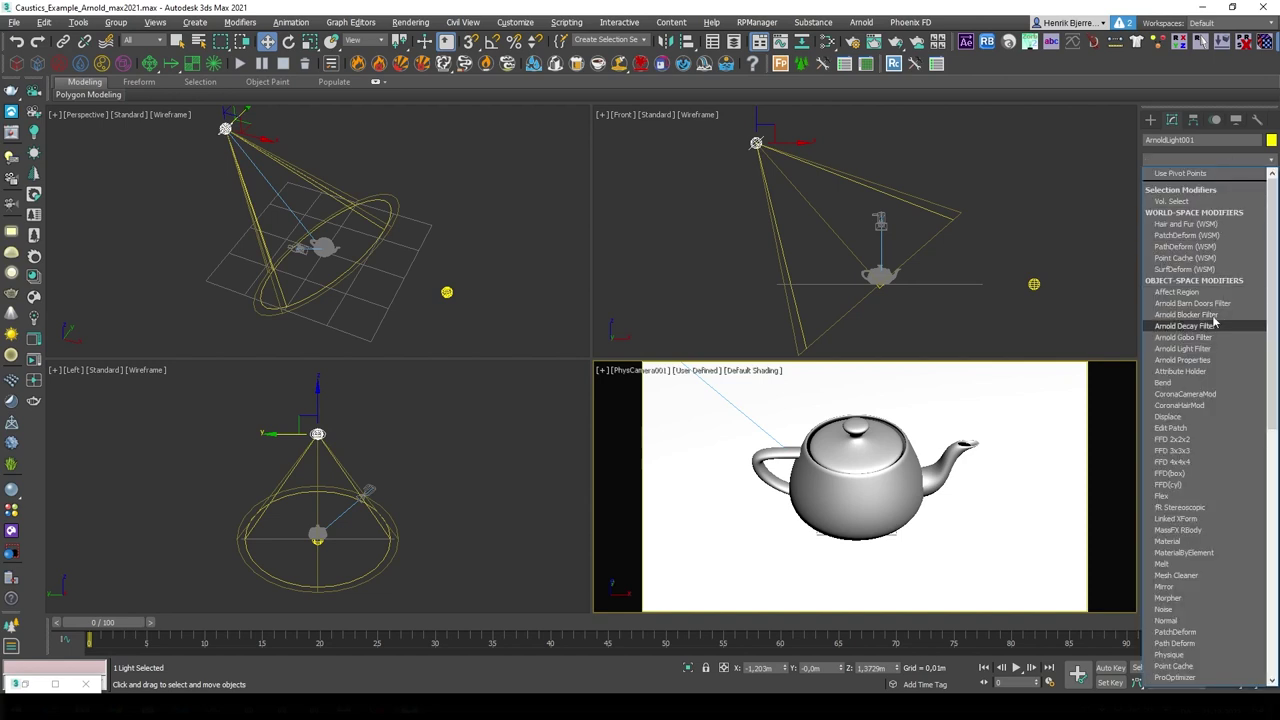
pyautogui.click(1171, 125)
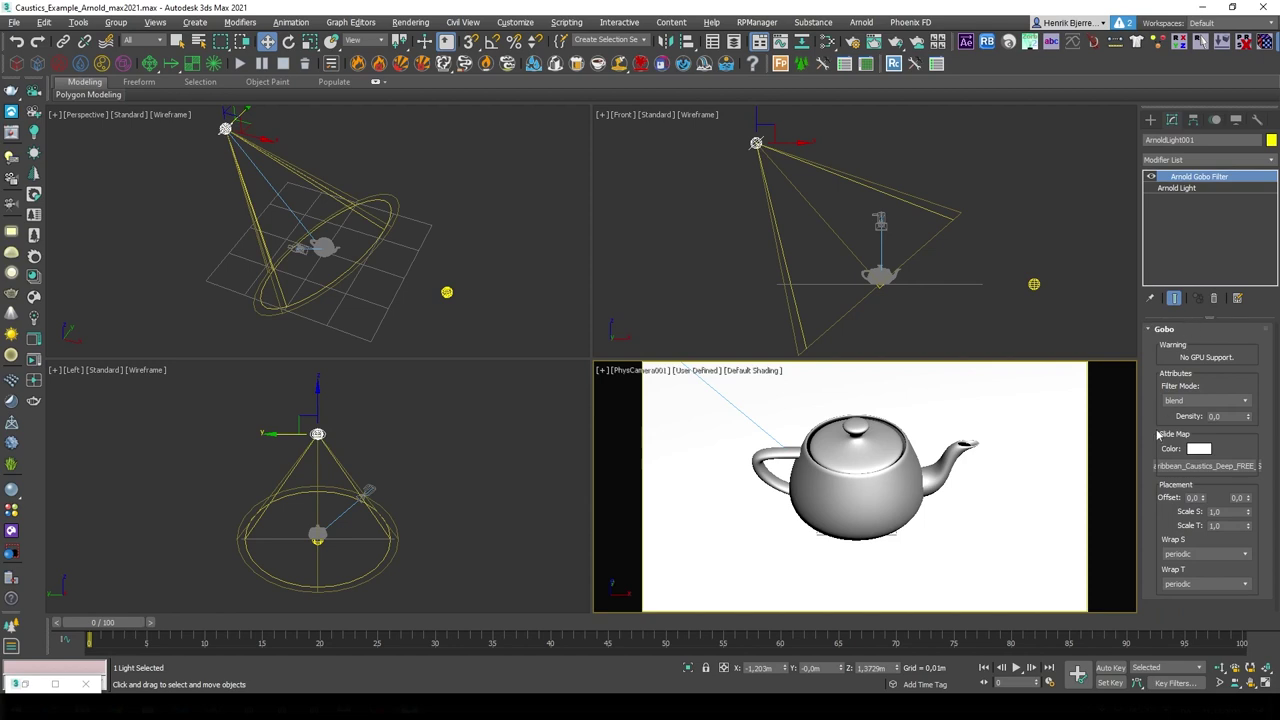
# Add an Arnold Image texture map to the material graph, examine its texture and UV settings, and delete it.
pyautogui.press('m')
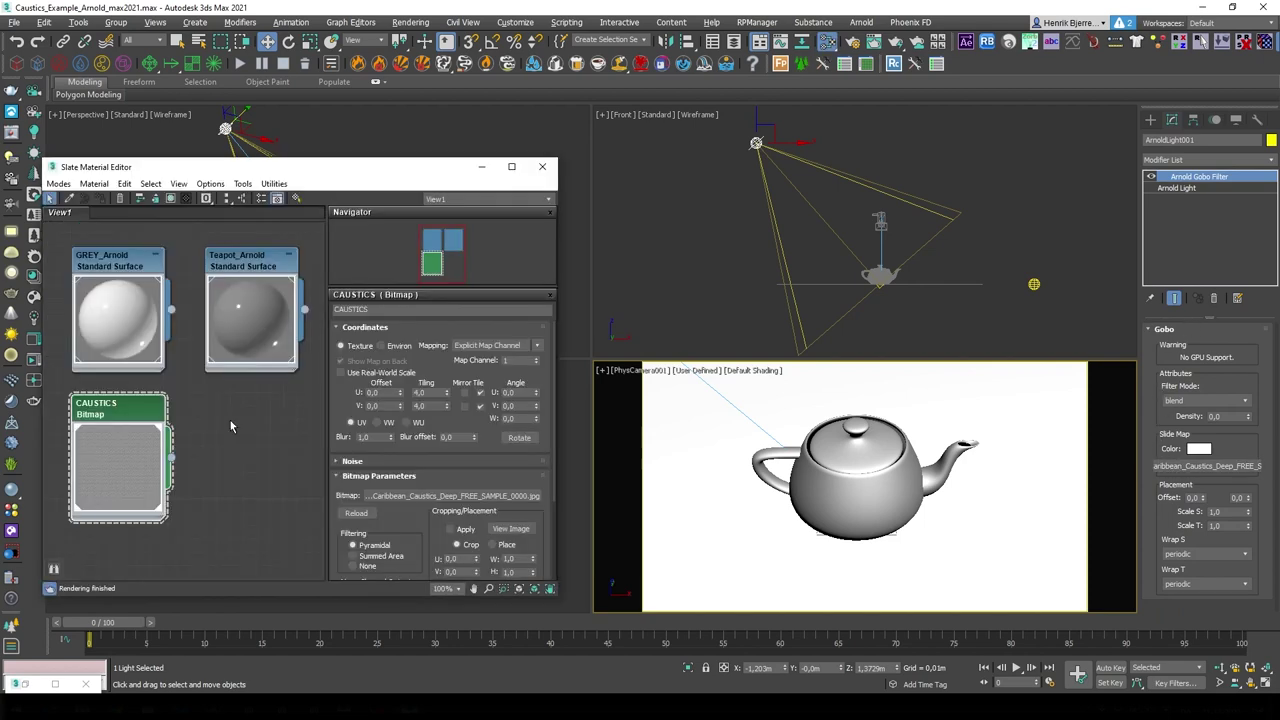
pyautogui.rightClick(230, 426)
pyautogui.moveTo(290, 444)
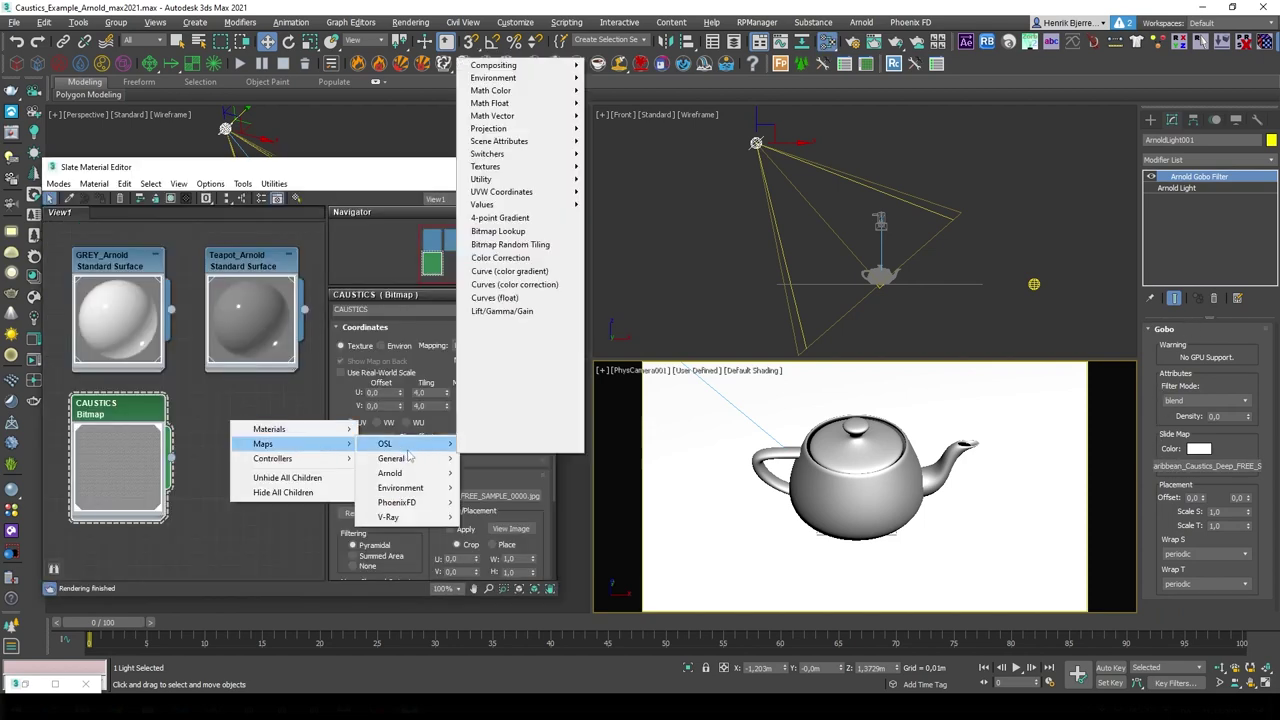
pyautogui.moveTo(410, 476)
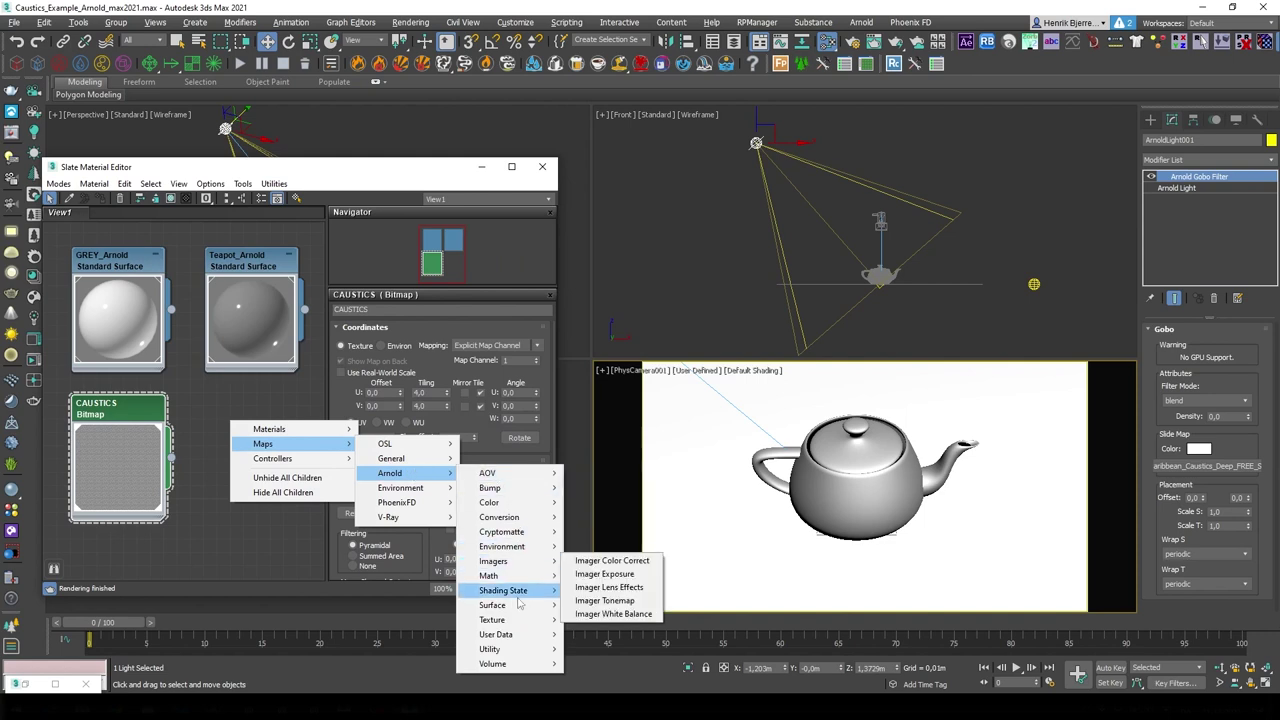
pyautogui.moveTo(515, 623)
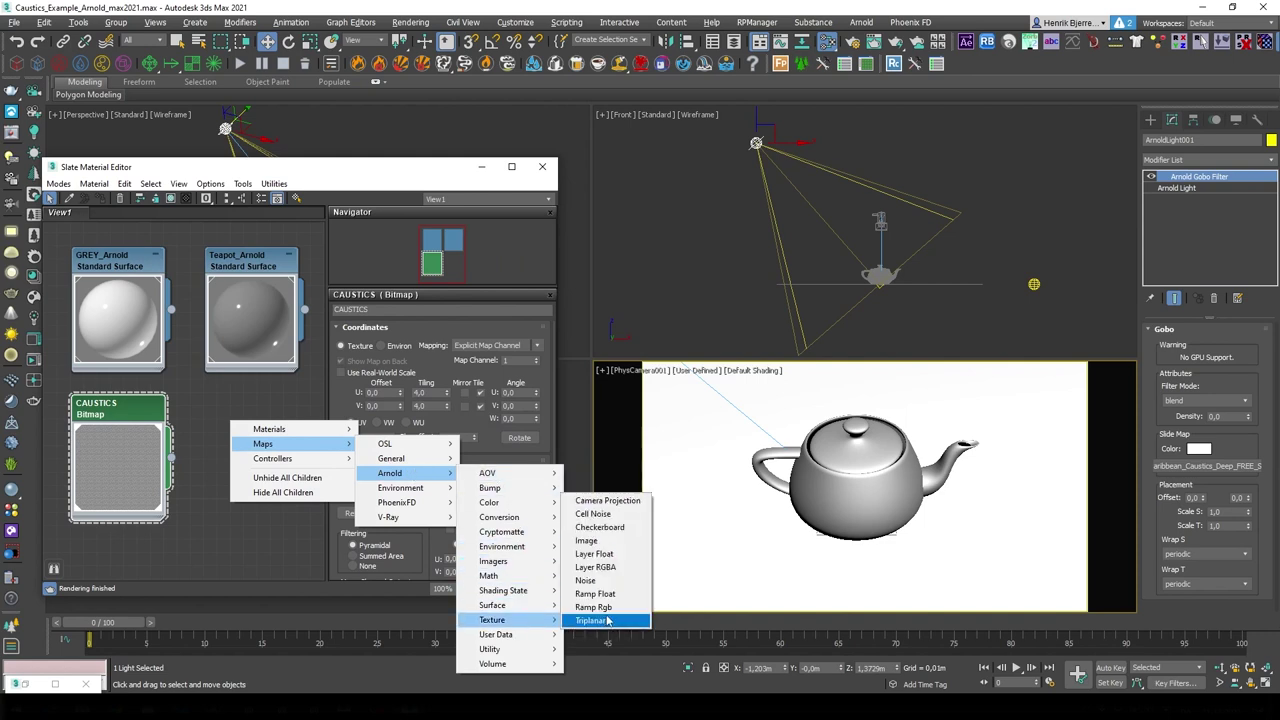
pyautogui.click(600, 541)
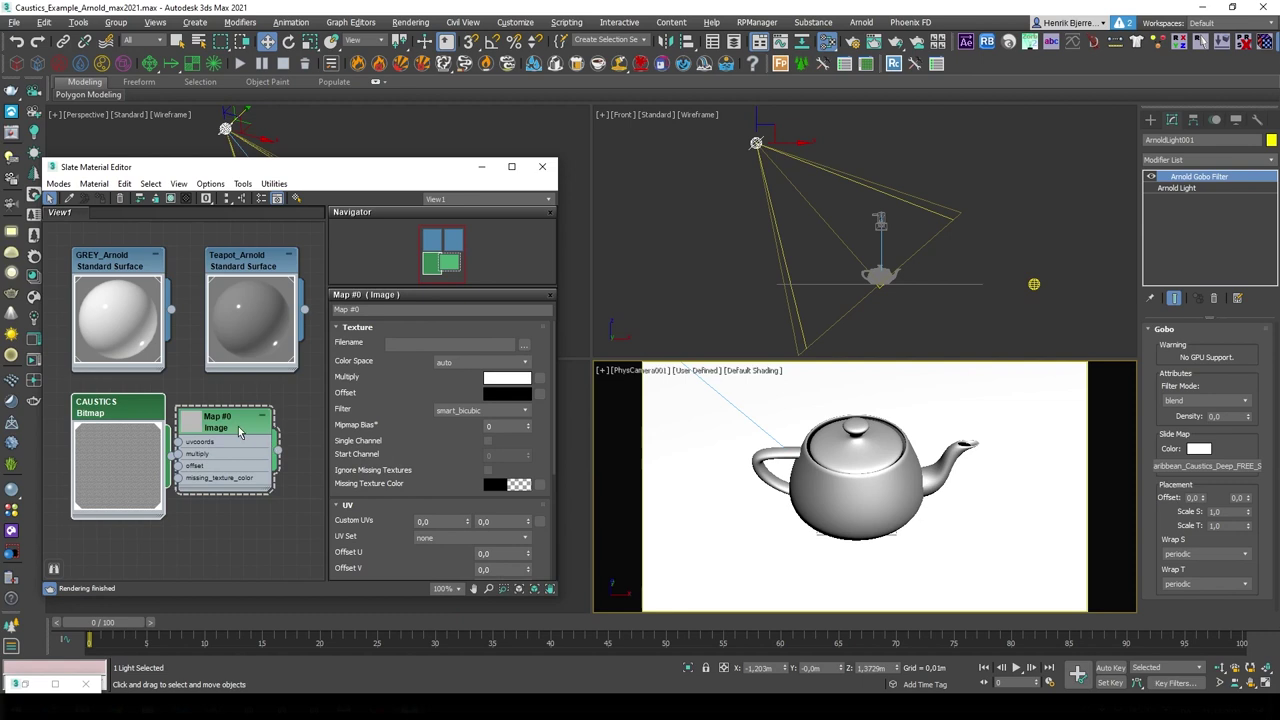
pyautogui.scroll(-5, 395, 375)
pyautogui.moveTo(395, 375); pyautogui.dragTo(390, 486)
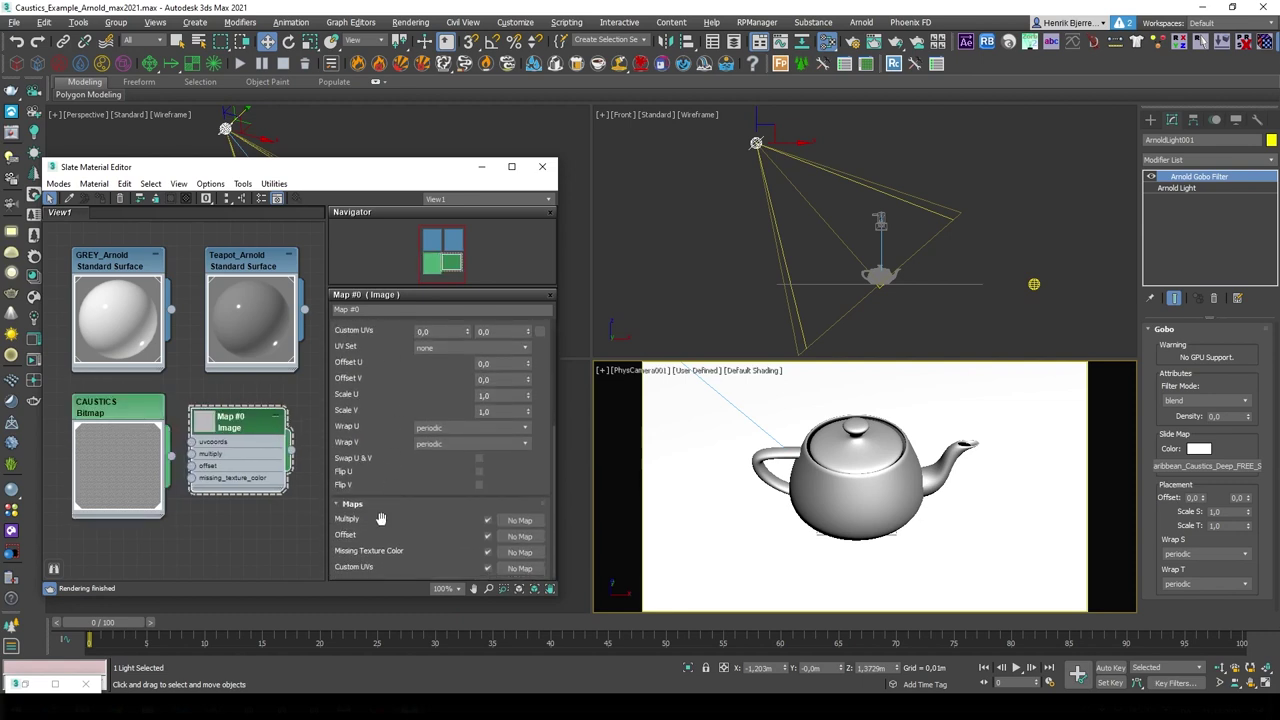
pyautogui.moveTo(394, 410); pyautogui.dragTo(393, 580)
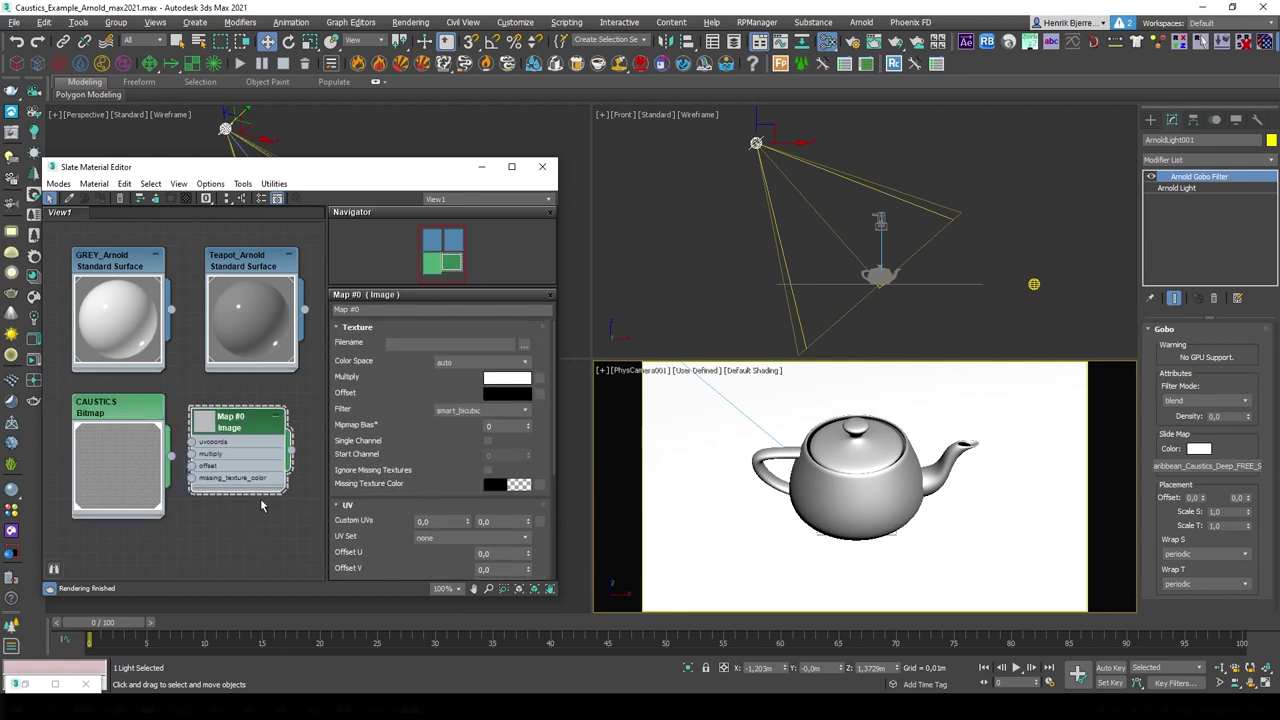
pyautogui.press('Delete')
# Look up the general Bitmap map type among the available maps and return to the CAUSTICS bitmap's settings.
pyautogui.click(163, 455)
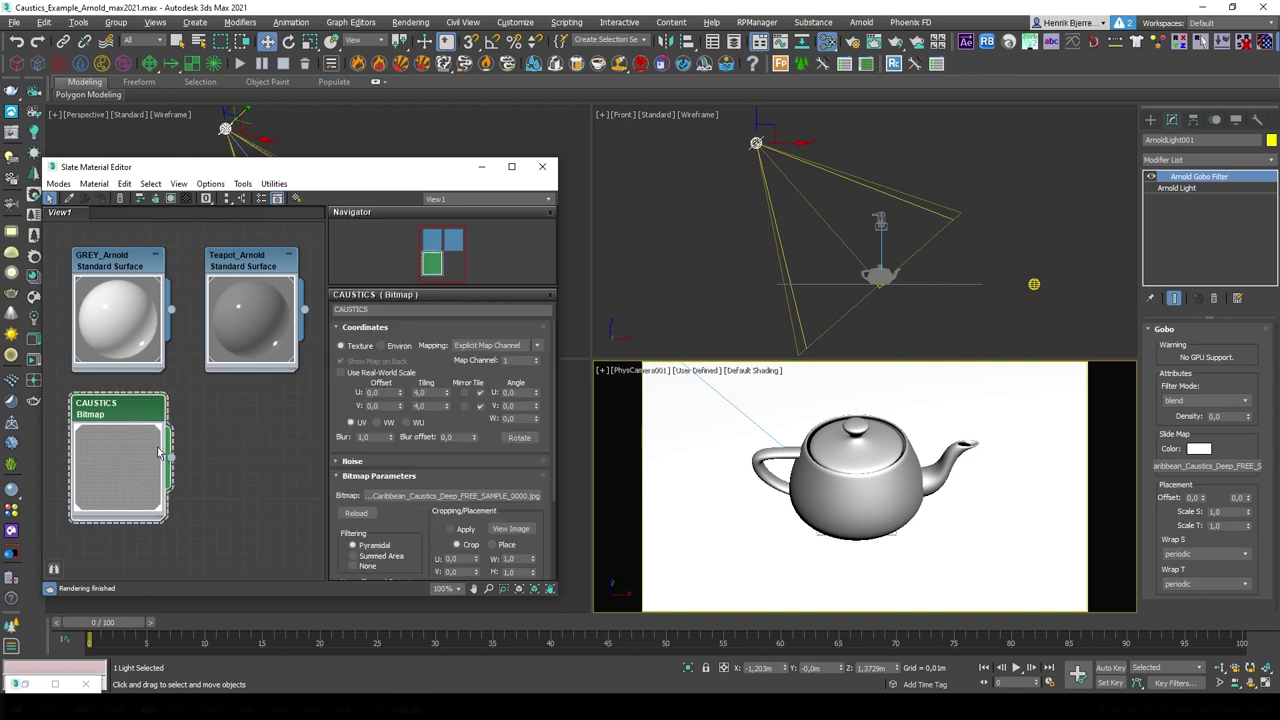
pyautogui.rightClick(222, 410)
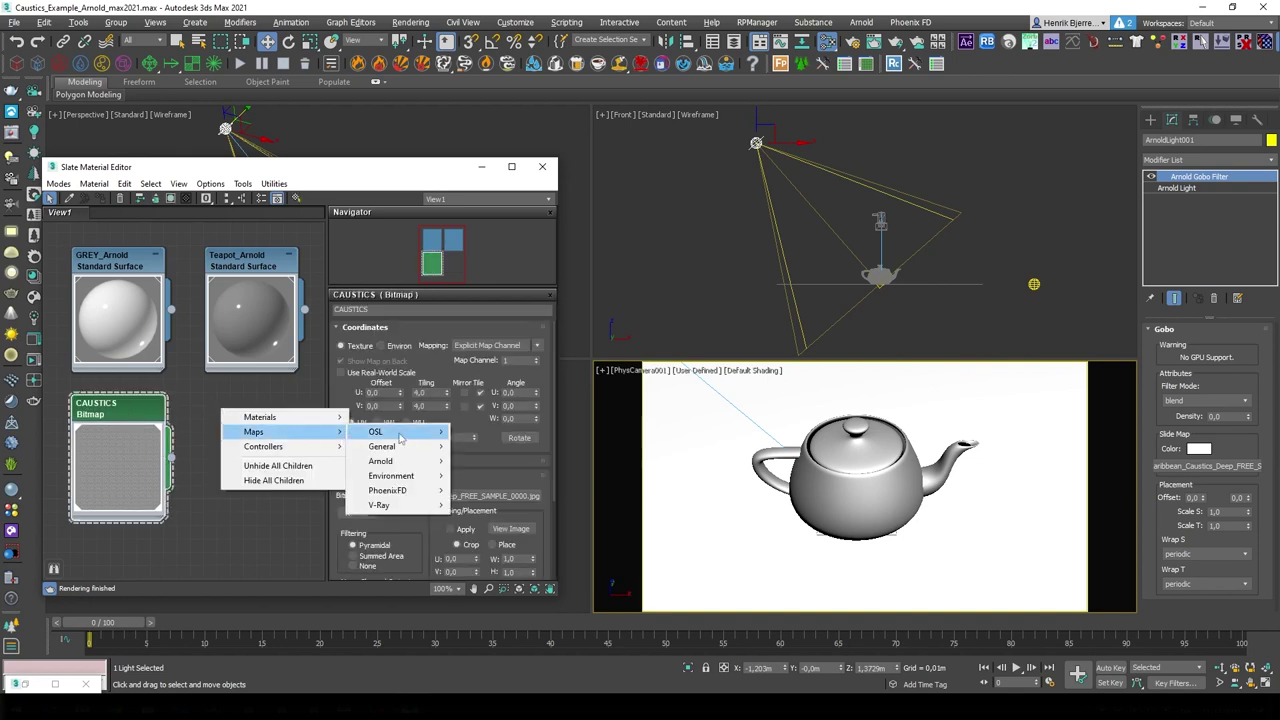
pyautogui.moveTo(424, 448)
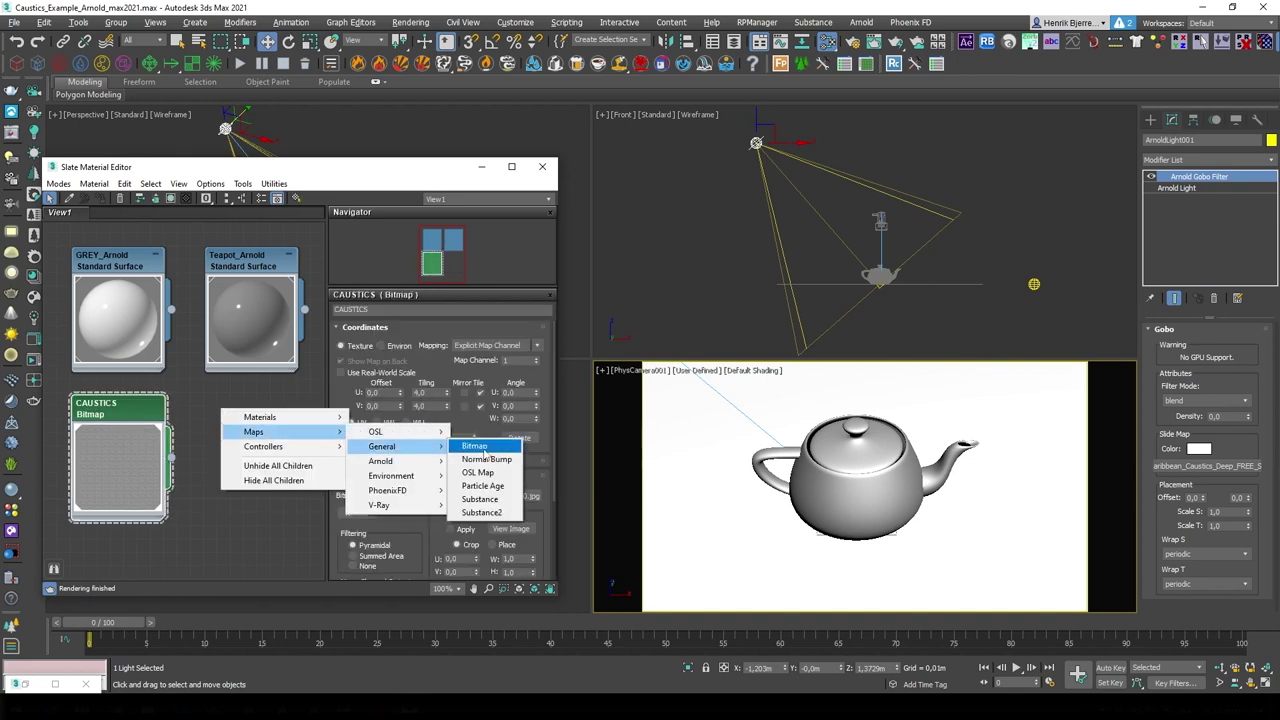
pyautogui.click(233, 528)
pyautogui.click(115, 412)
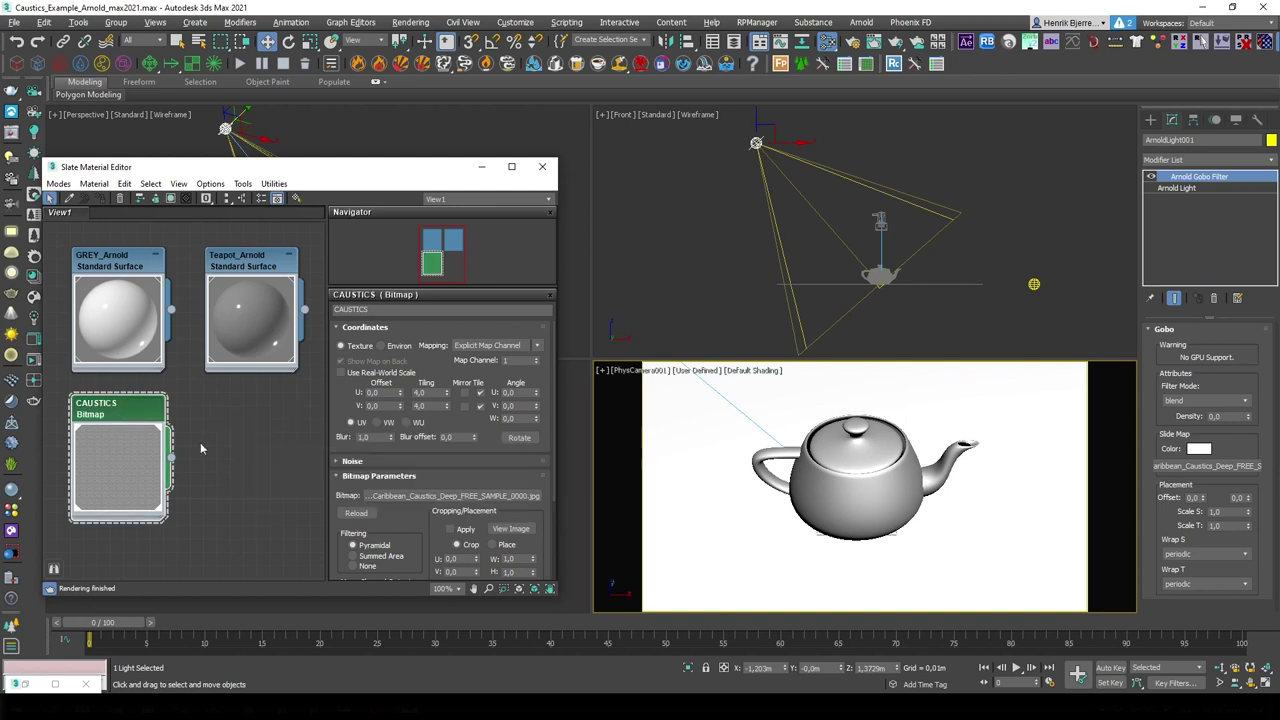
# Load 02B_Caribbean_Caustics_Deep_FREE_SAMPLE_0000.jpg into the CAUSTICS bitmap with the gamma override at 1.0.
pyautogui.scroll(-2, 470, 460)
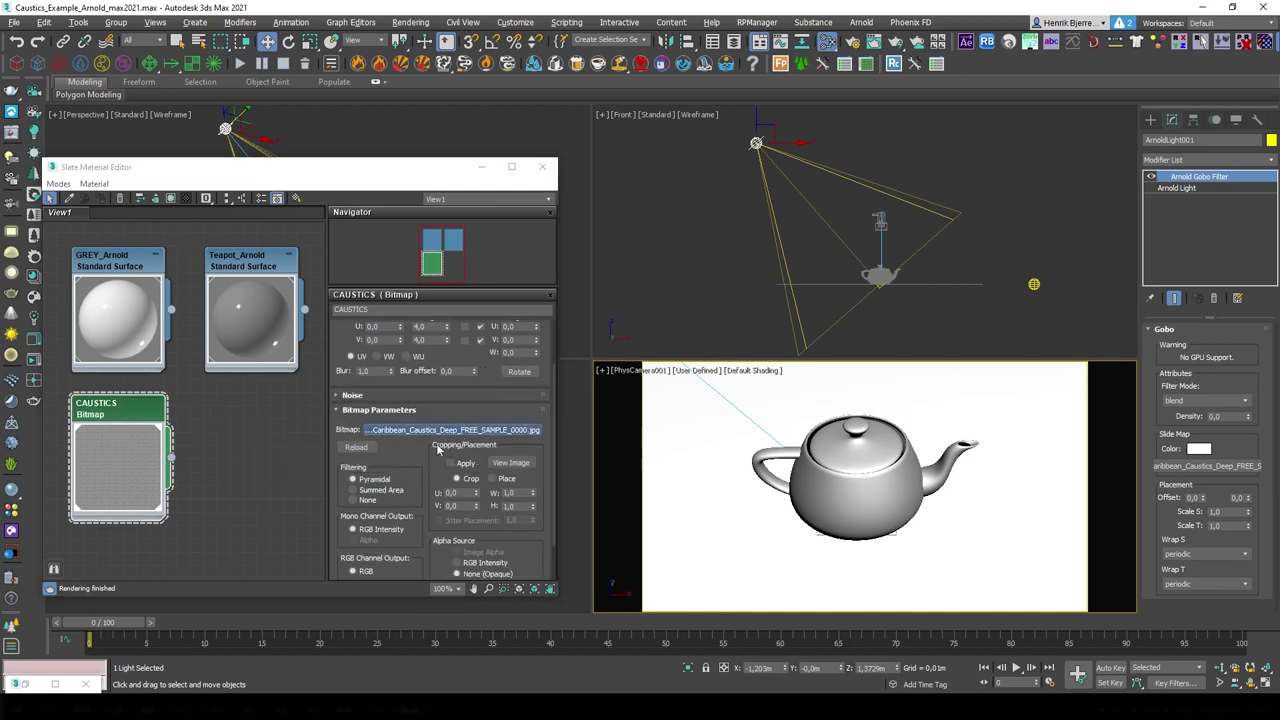
pyautogui.click(460, 438)
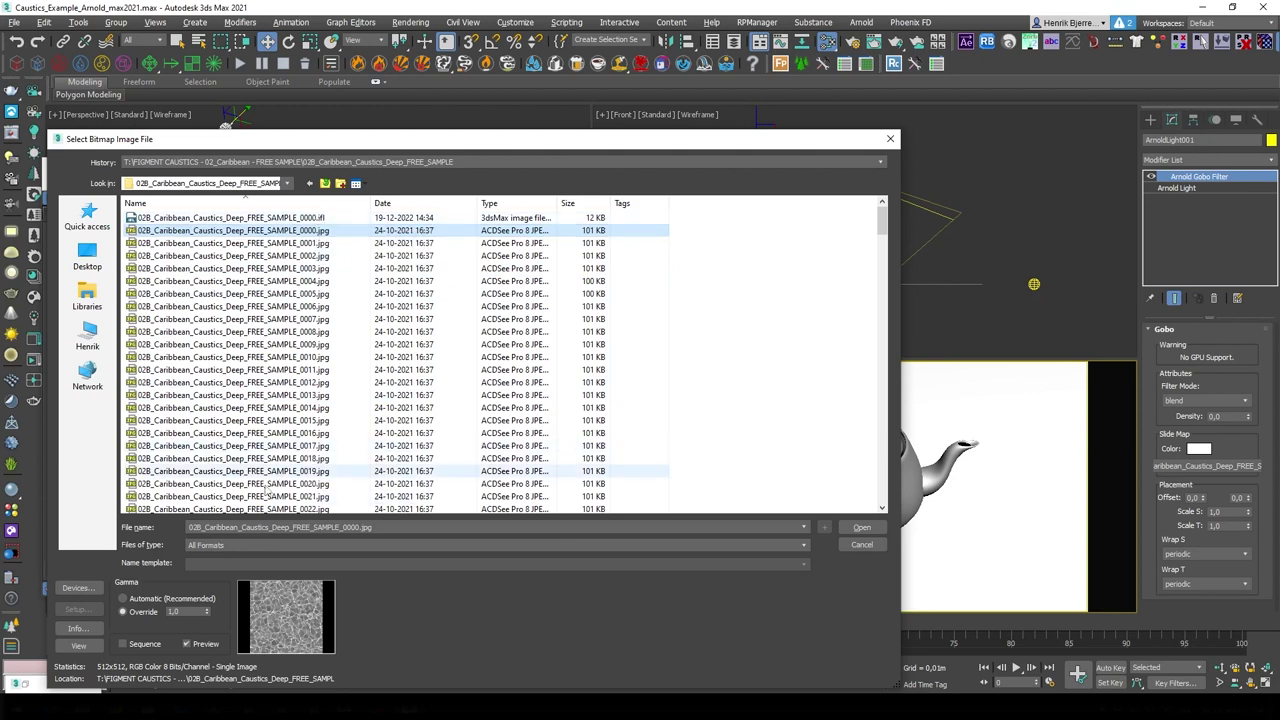
pyautogui.click(150, 614)
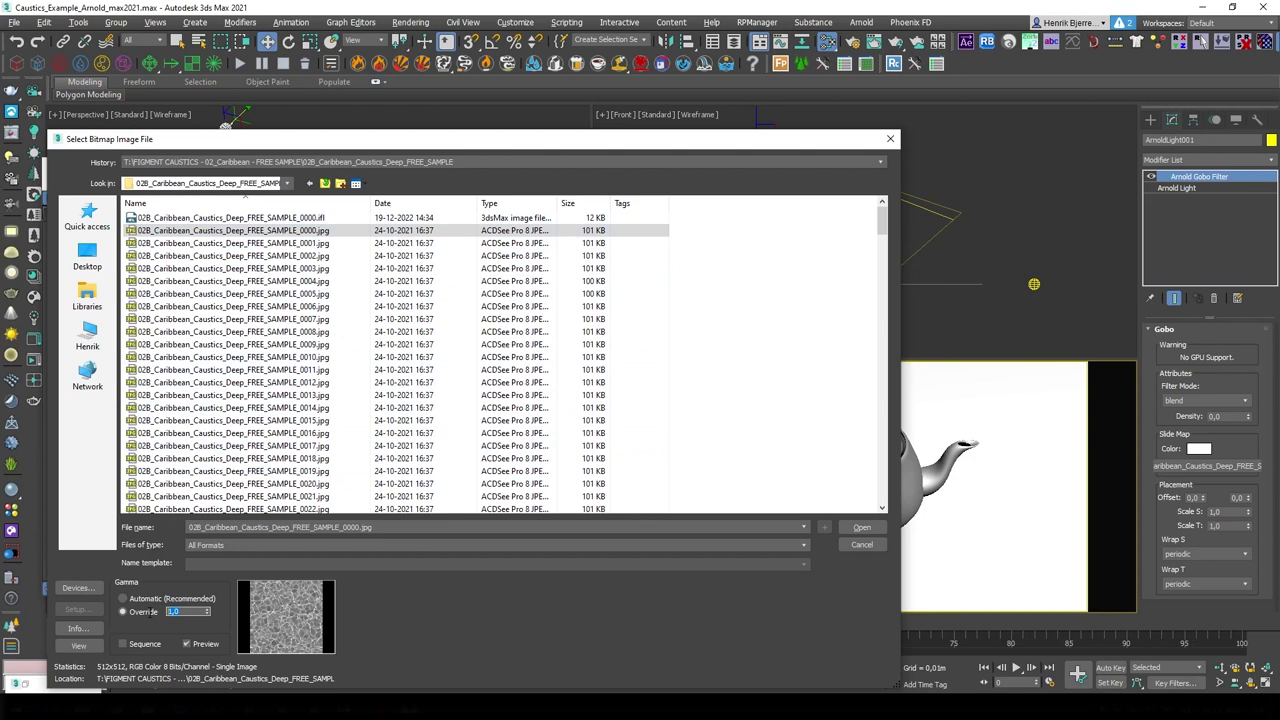
pyautogui.click(862, 527)
# Assign the CAUSTICS bitmap as an instance to the Arnold Gobo Filter's slide map and close the material editor.
pyautogui.moveTo(446, 404); pyautogui.dragTo(417, 520)
pyautogui.moveTo(170, 459); pyautogui.dragTo(1222, 470)
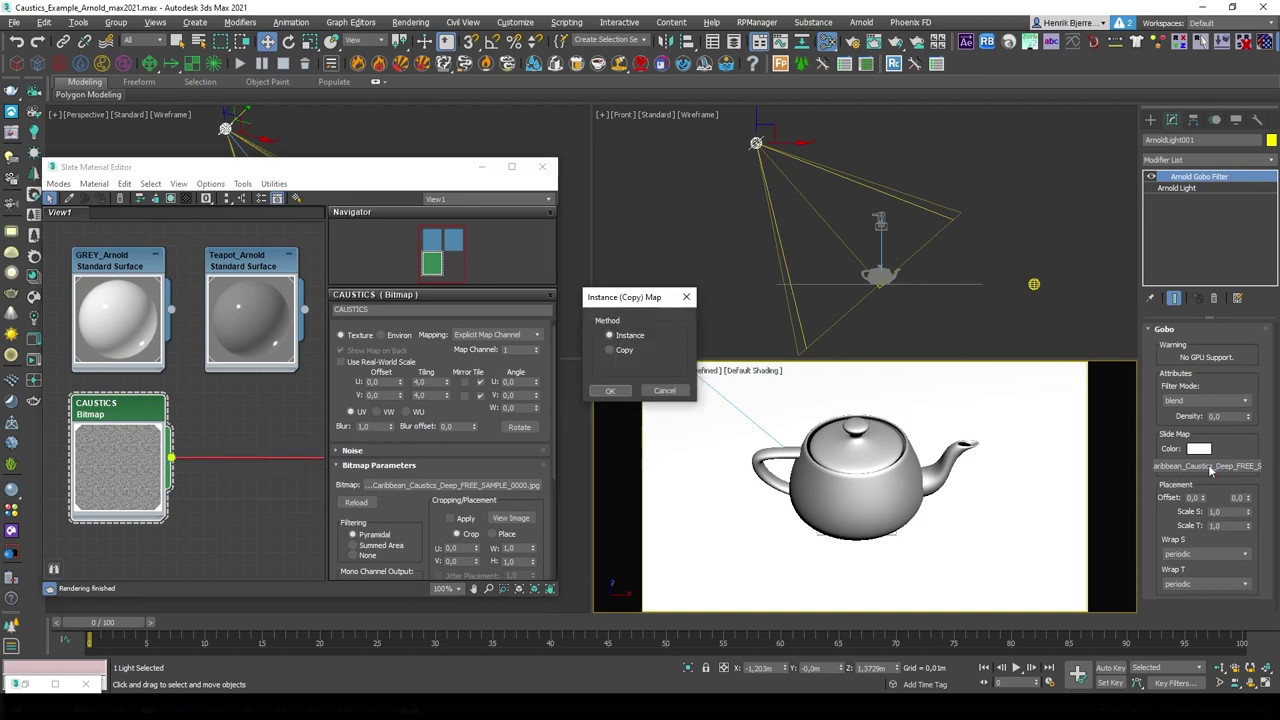
pyautogui.click(612, 391)
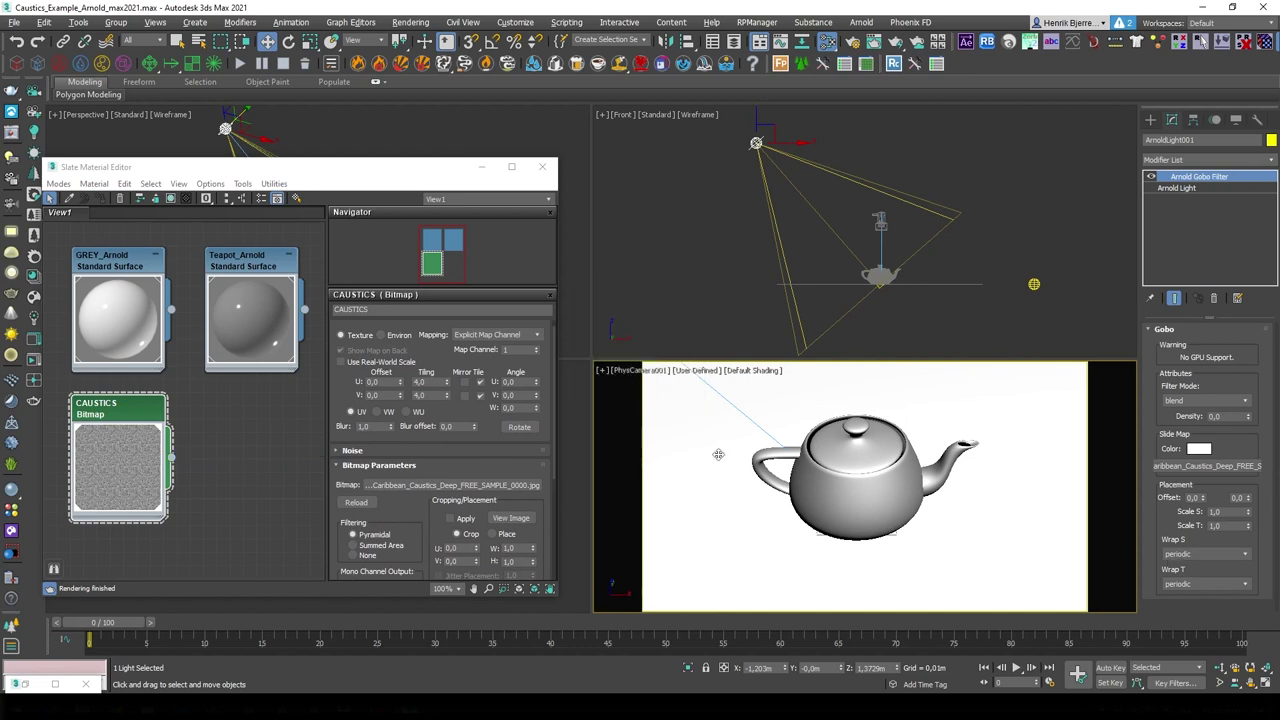
pyautogui.click(543, 167)
# Start the interactive Arnold render and move the spot light over to the teapot's opposite side and back in the front view.
pyautogui.click(26, 684)
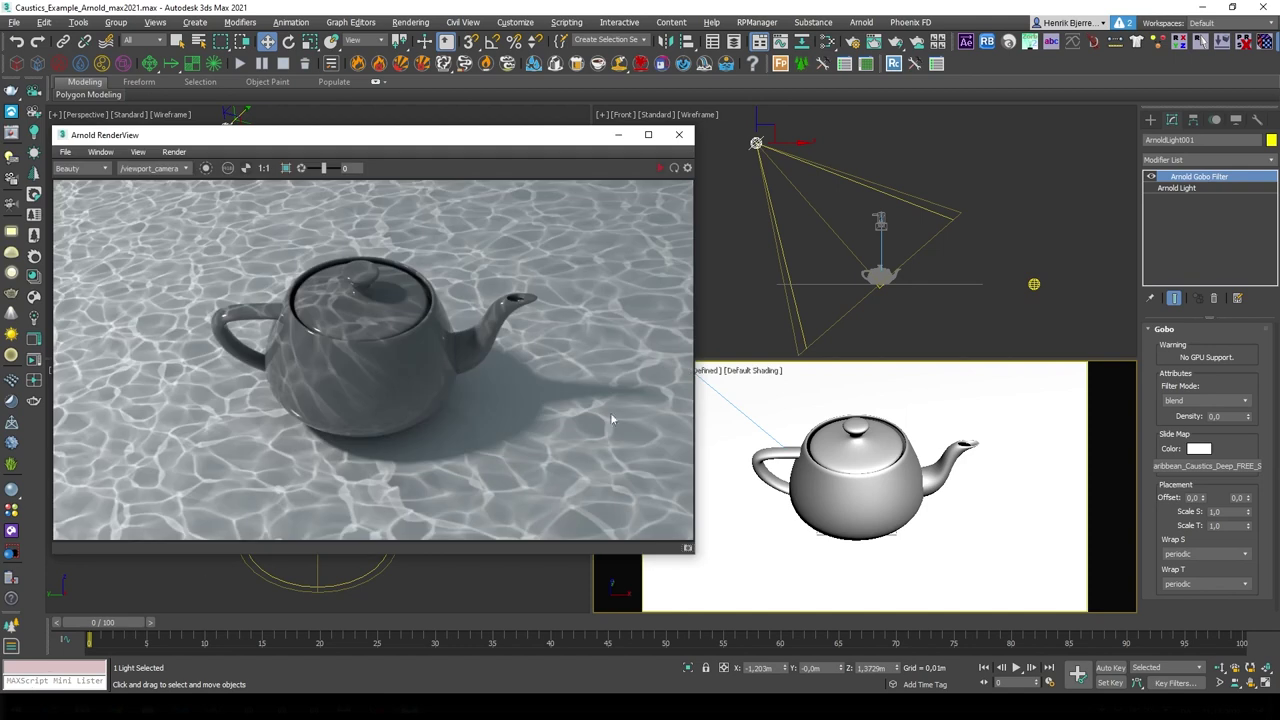
pyautogui.click(661, 172)
pyautogui.moveTo(776, 133); pyautogui.dragTo(1028, 145)
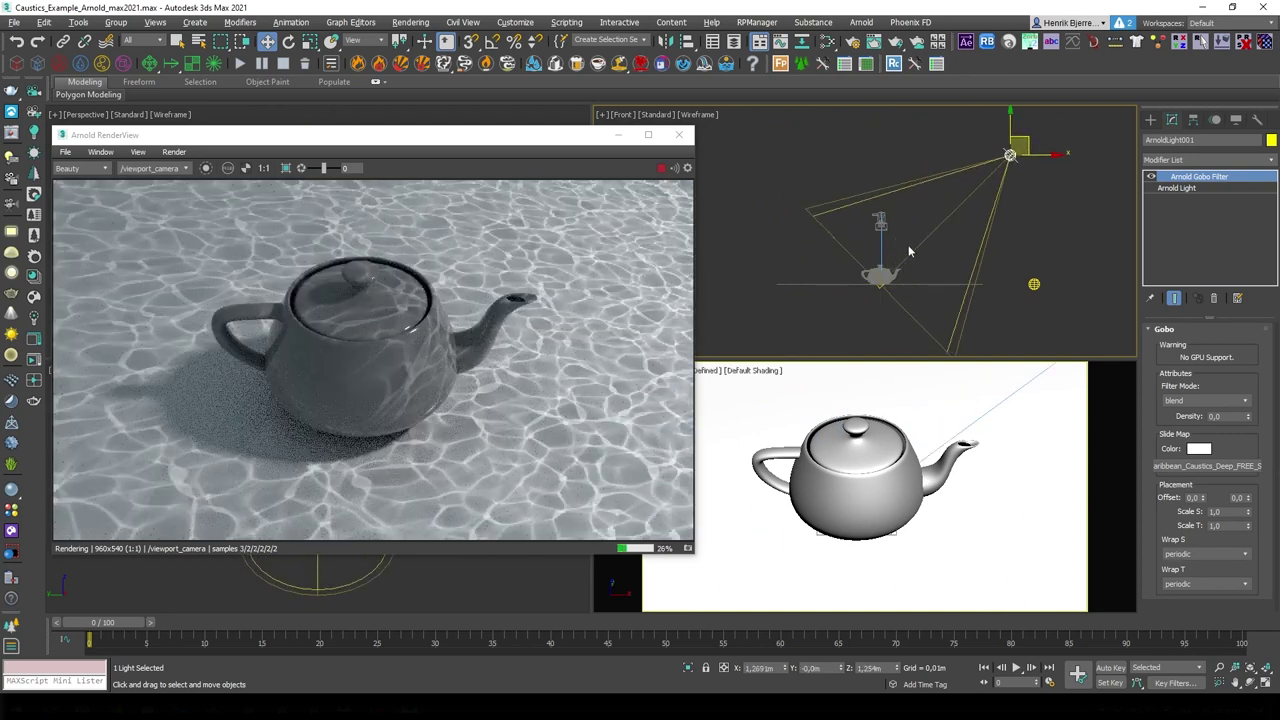
pyautogui.moveTo(1027, 135); pyautogui.dragTo(793, 120)
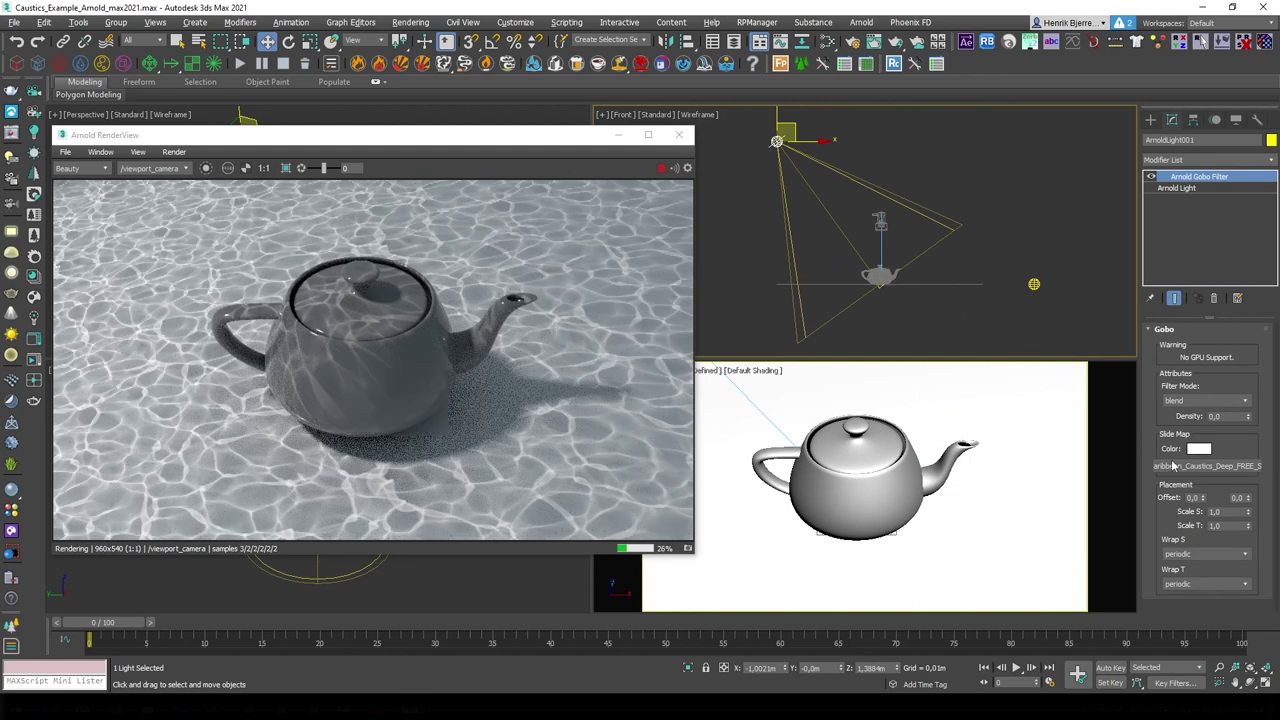
# Try radii of 0.01 m and 0.1 m on the base Arnold Light, and settle on 0.2 m.
pyautogui.click(1200, 188)
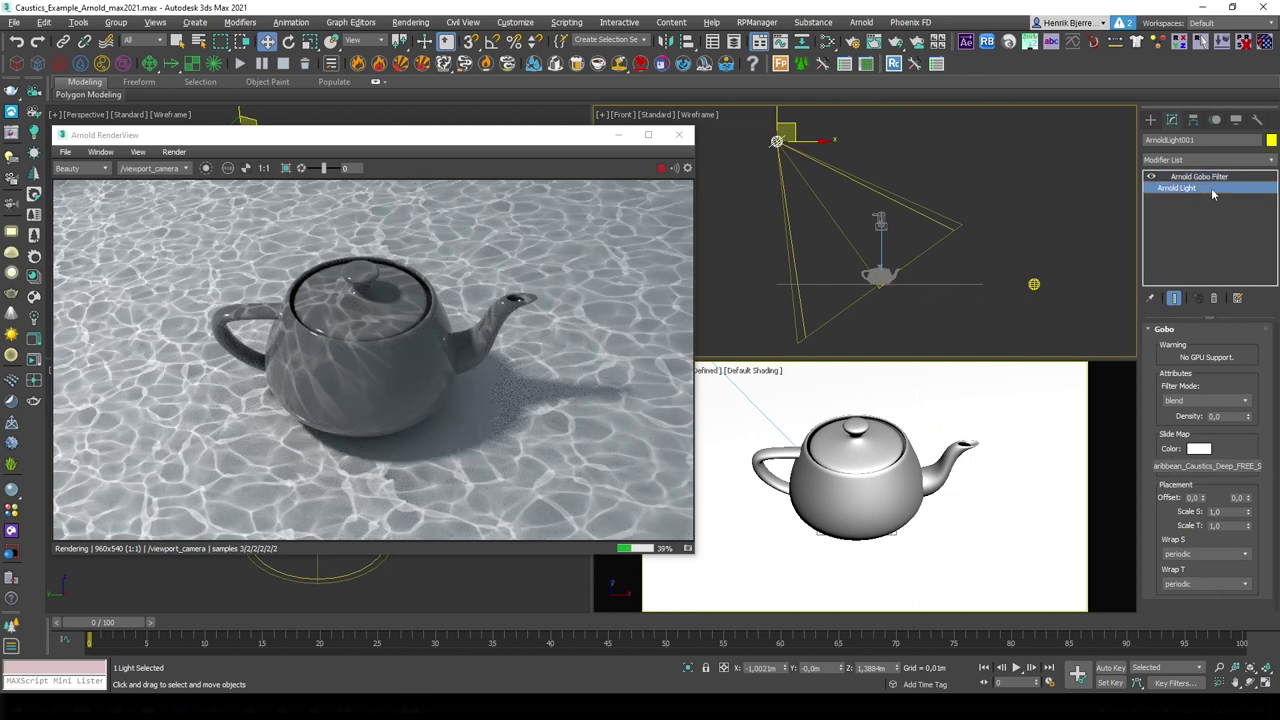
pyautogui.doubleClick(1239, 465)
pyautogui.write('0,01')
pyautogui.press('Return')
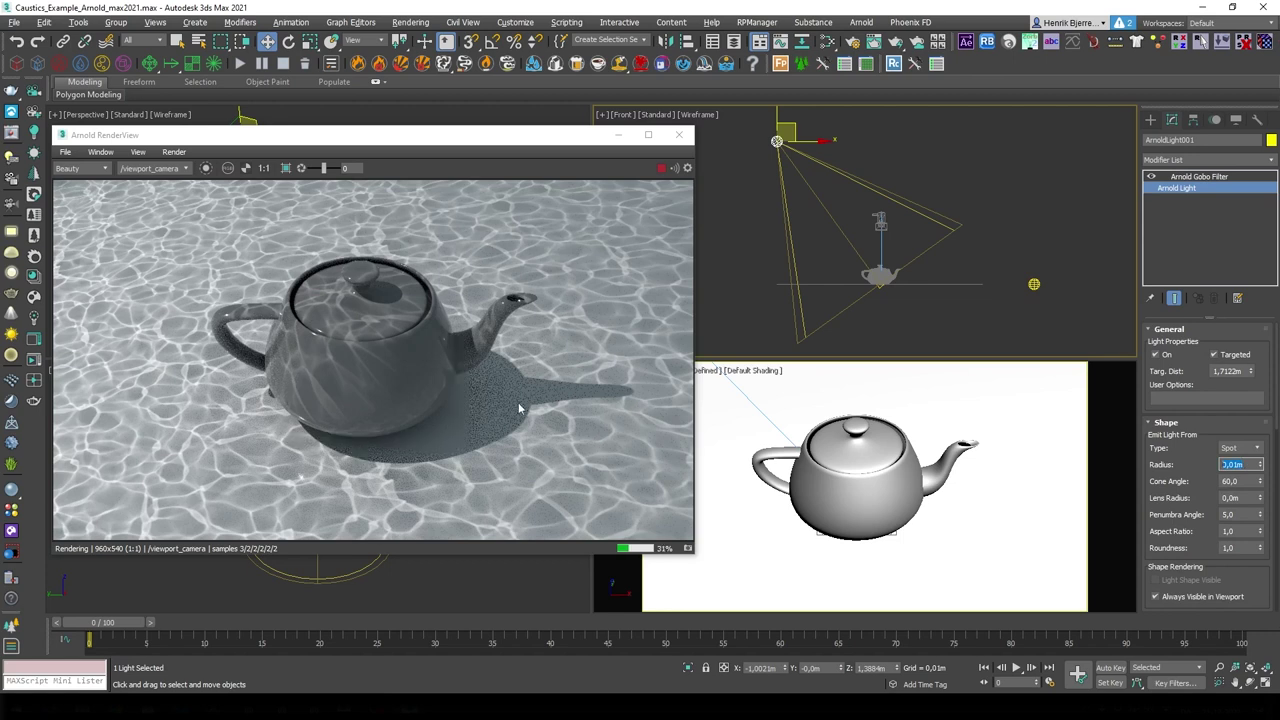
pyautogui.doubleClick(1252, 462)
pyautogui.write('0,1')
pyautogui.press('Return')
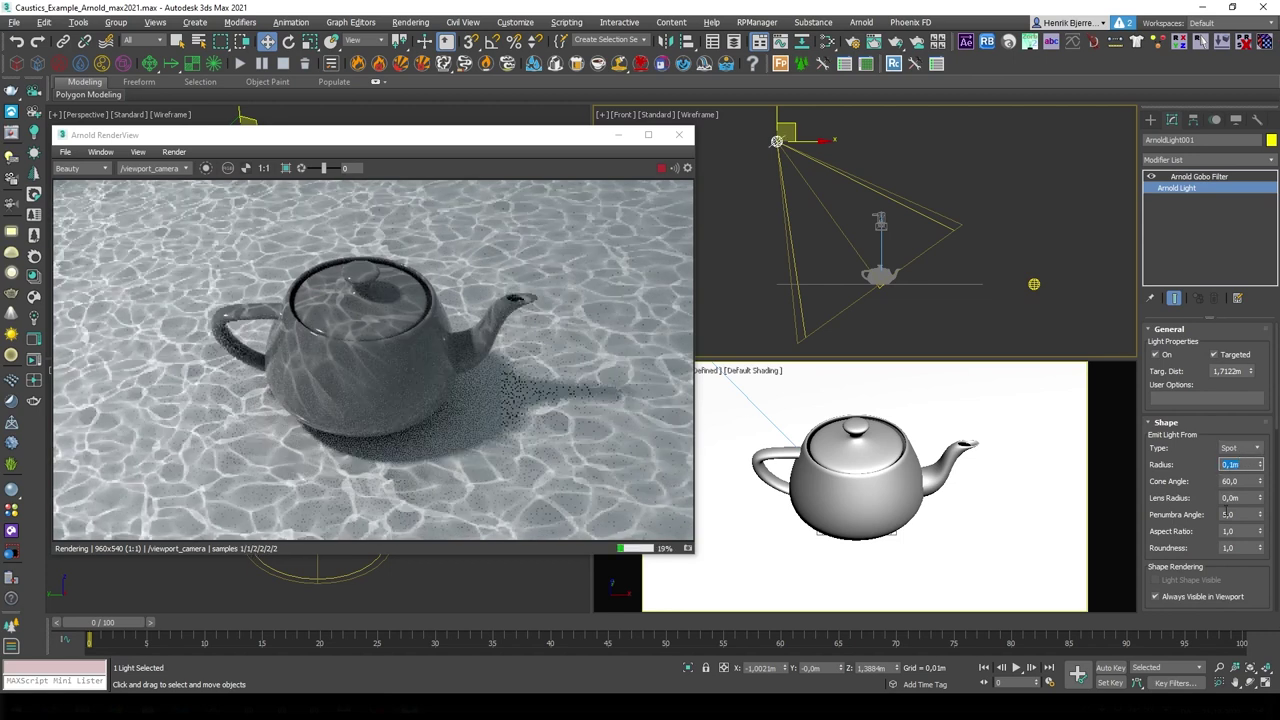
pyautogui.write('0,2')
pyautogui.press('Return')
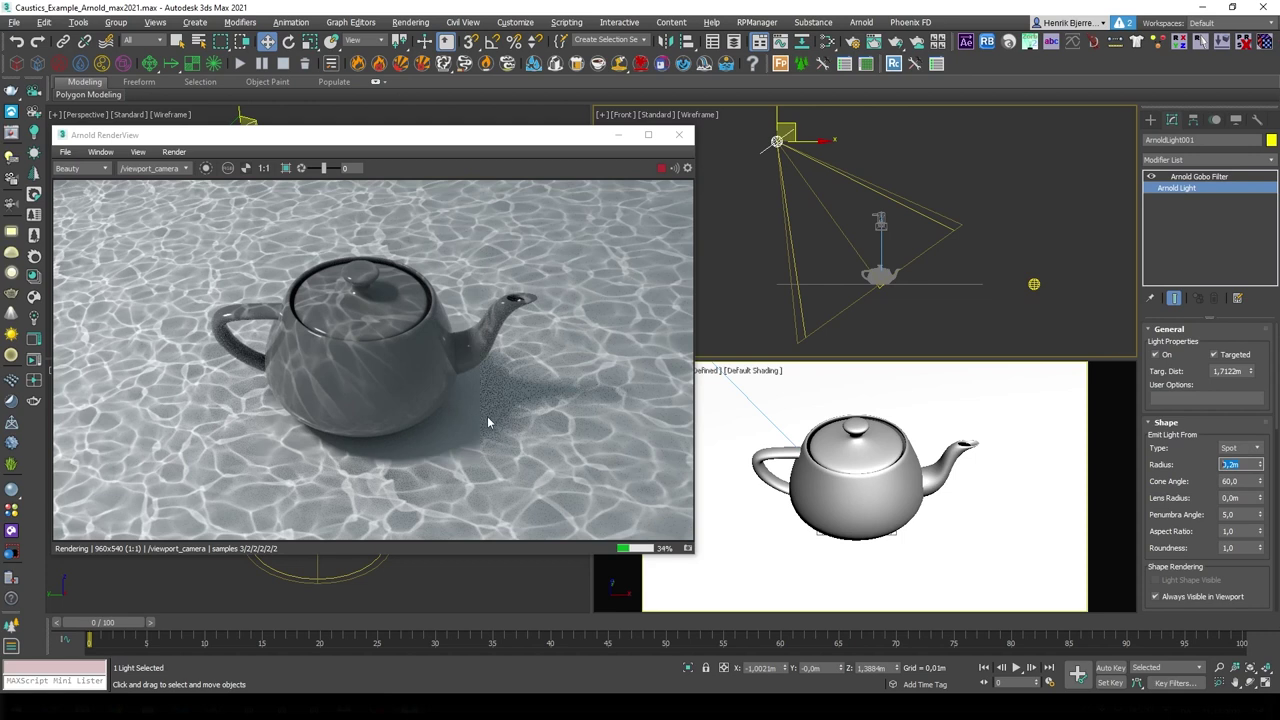
# Move the spot light farther up and away from the teapot, to about X -3.49 m and Z 5.26 m.
pyautogui.scroll(-5, 882, 205)
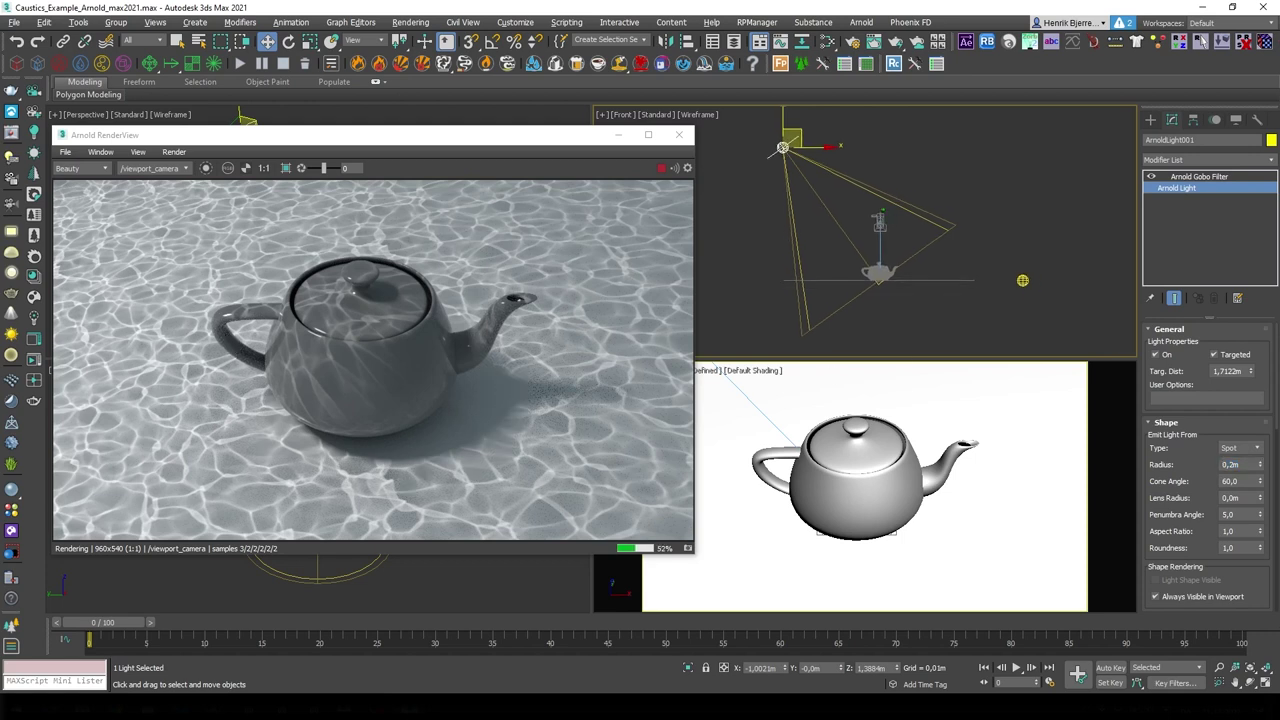
pyautogui.moveTo(881, 257); pyautogui.dragTo(887, 283, button='middle')
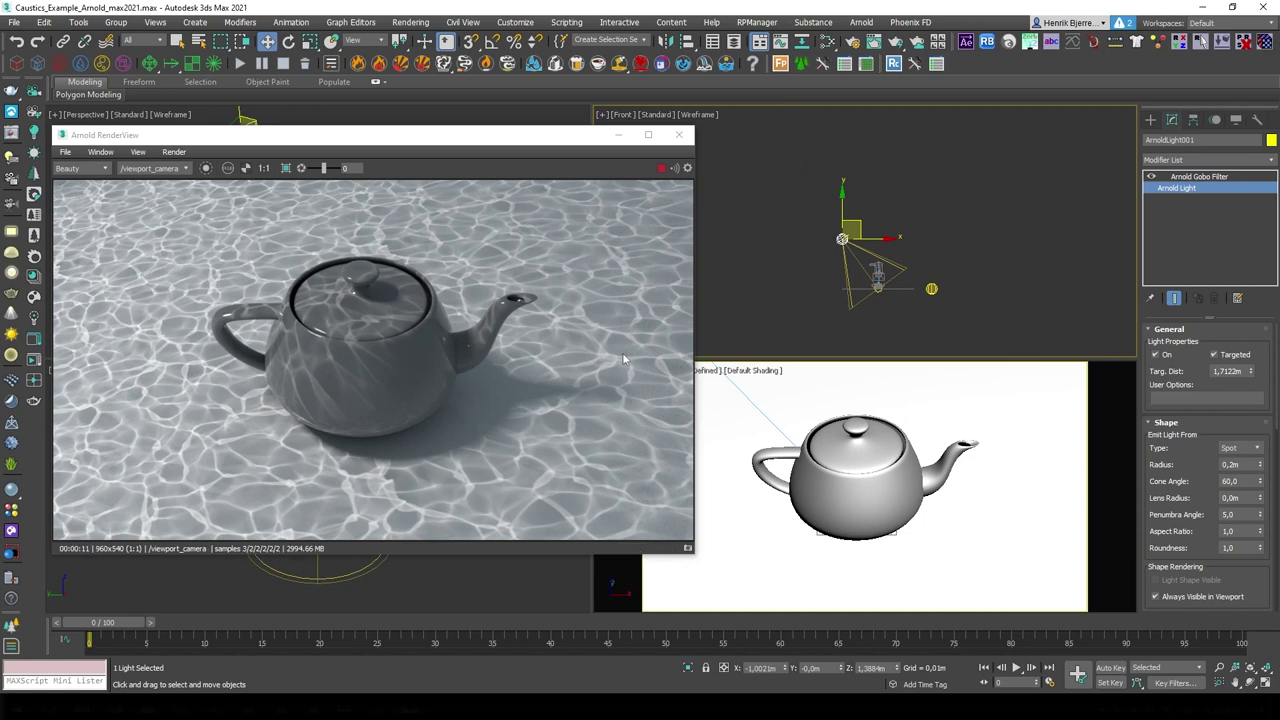
pyautogui.scroll(-2, 895, 250)
pyautogui.moveTo(857, 252); pyautogui.dragTo(828, 187)
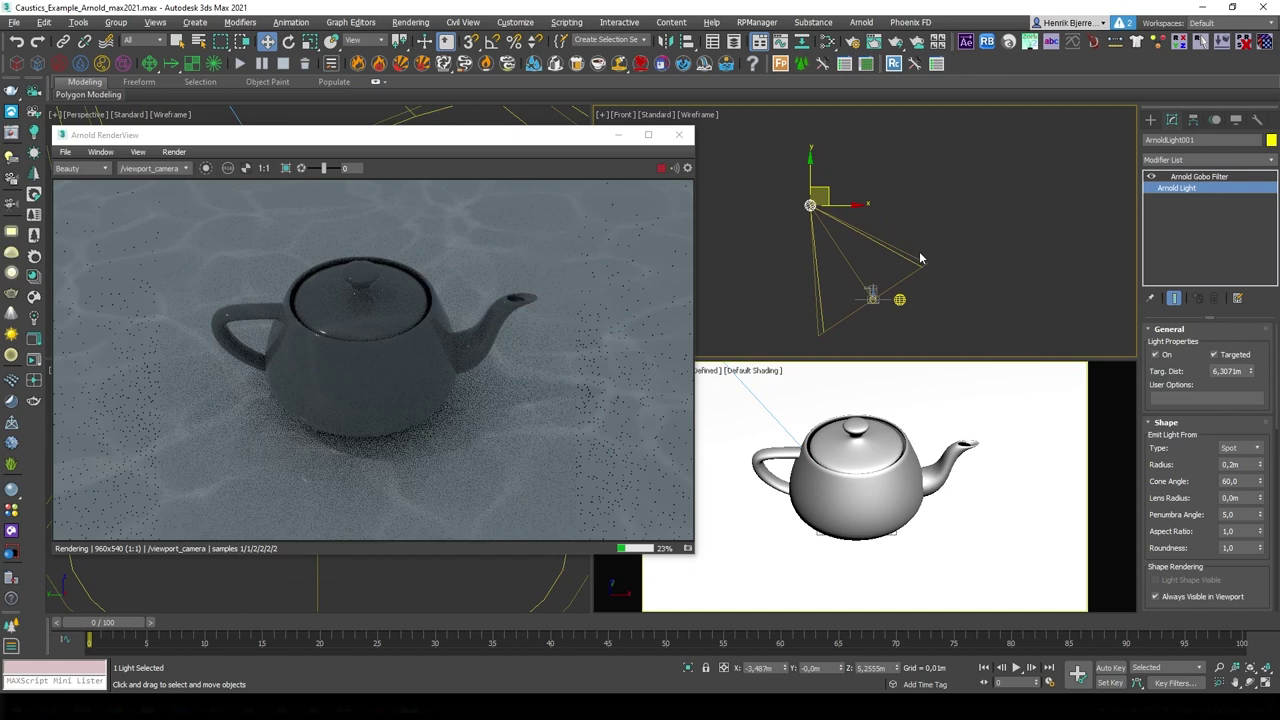
# Try an exposure of 16 on the Arnold spot light and settle on 12.
pyautogui.moveTo(1190, 505); pyautogui.dragTo(1186, 244)
pyautogui.doubleClick(1238, 498)
pyautogui.write('16')
pyautogui.press('Return')
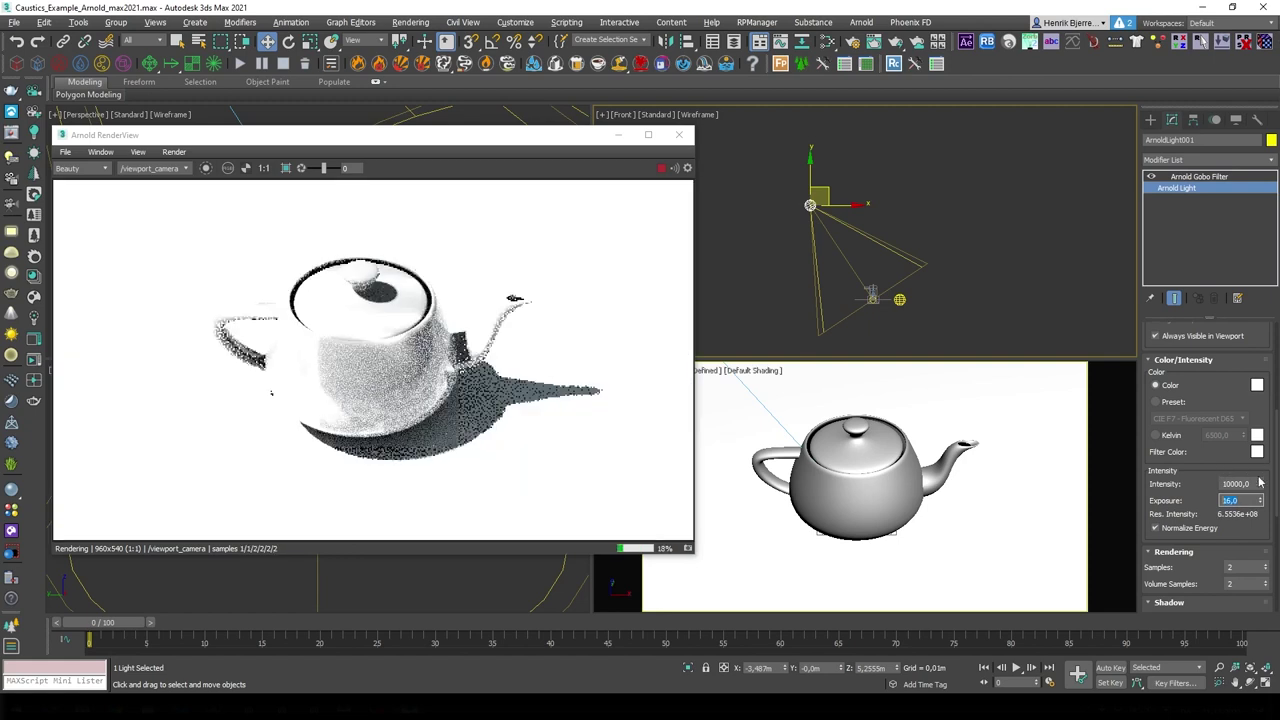
pyautogui.write('12')
pyautogui.press('Return')
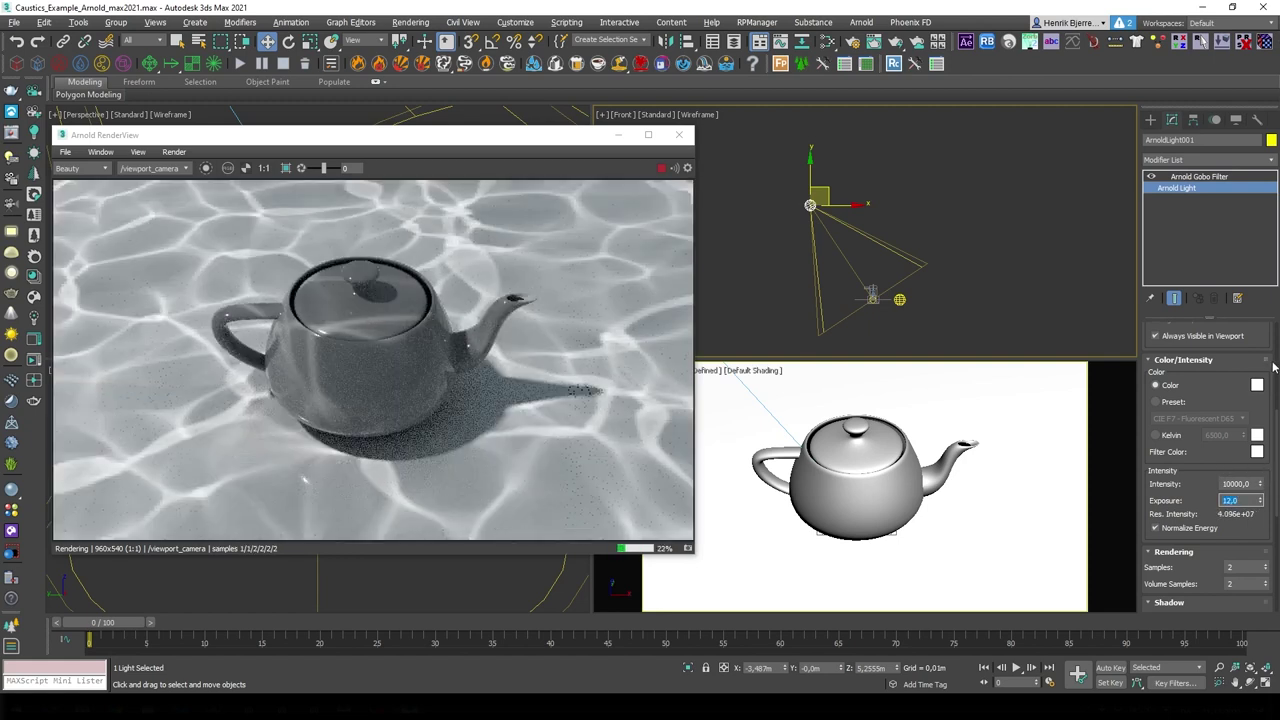
# Place the material editor beside the Arnold render and set the CAUSTICS bitmap's U and V tiling to 12.
pyautogui.moveTo(528, 137); pyautogui.dragTo(986, 108)
pyautogui.press('m')
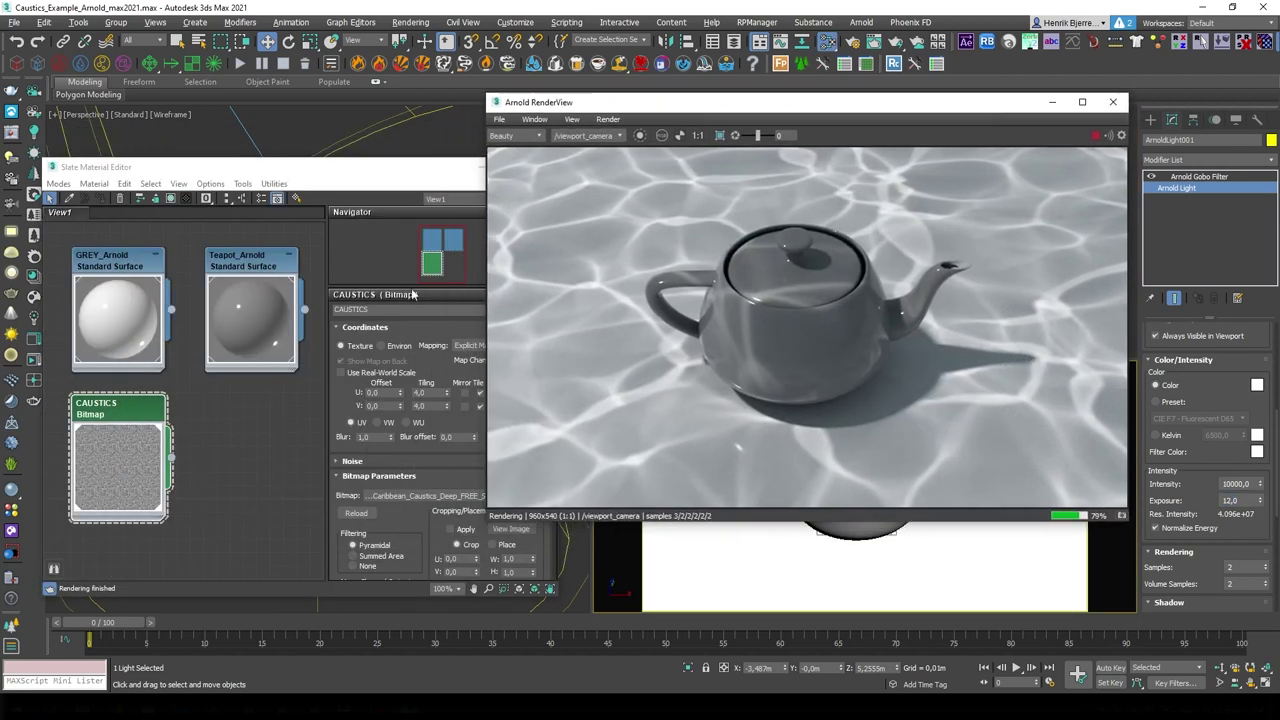
pyautogui.click(180, 421)
pyautogui.moveTo(428, 394); pyautogui.dragTo(398, 395)
pyautogui.write('12')
pyautogui.press('Tab')
pyautogui.write('12')
pyautogui.press('Return')
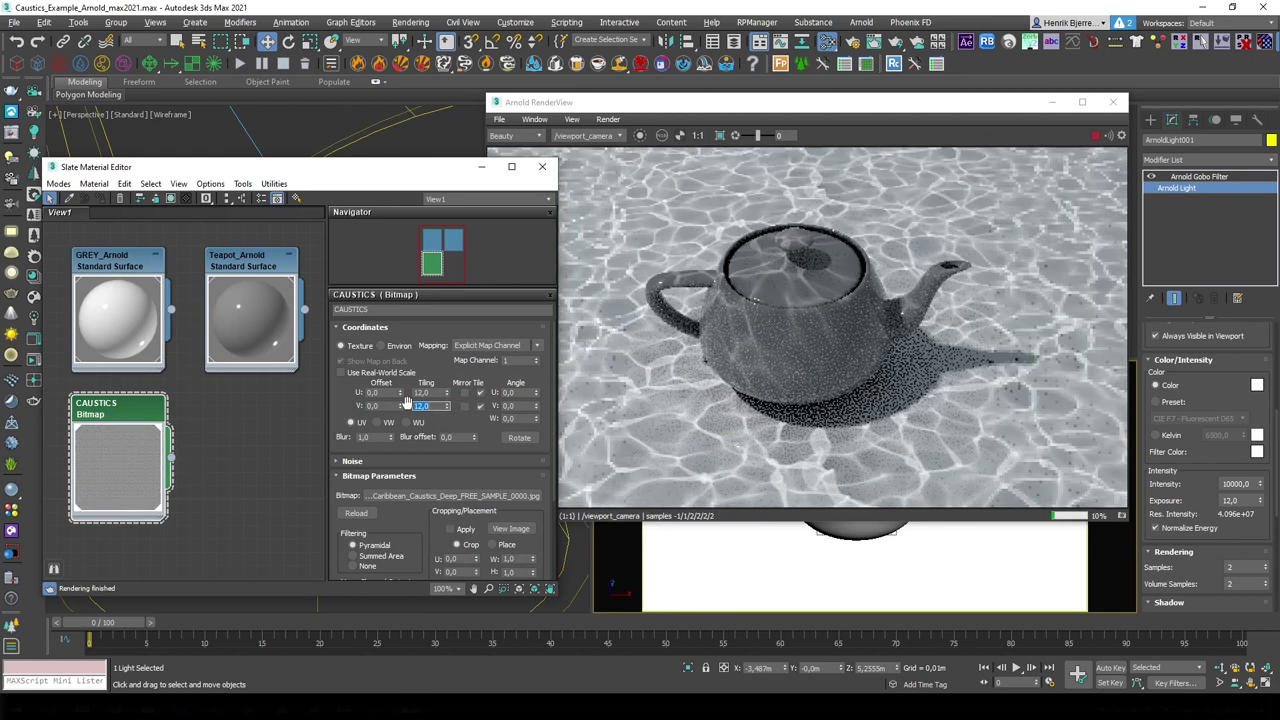
# Raise the CAUSTICS bitmap's U and V tiling to 16 and close the material editor.
pyautogui.write('16')
pyautogui.moveTo(429, 395); pyautogui.dragTo(398, 394)
pyautogui.write('16')
pyautogui.press('Return')
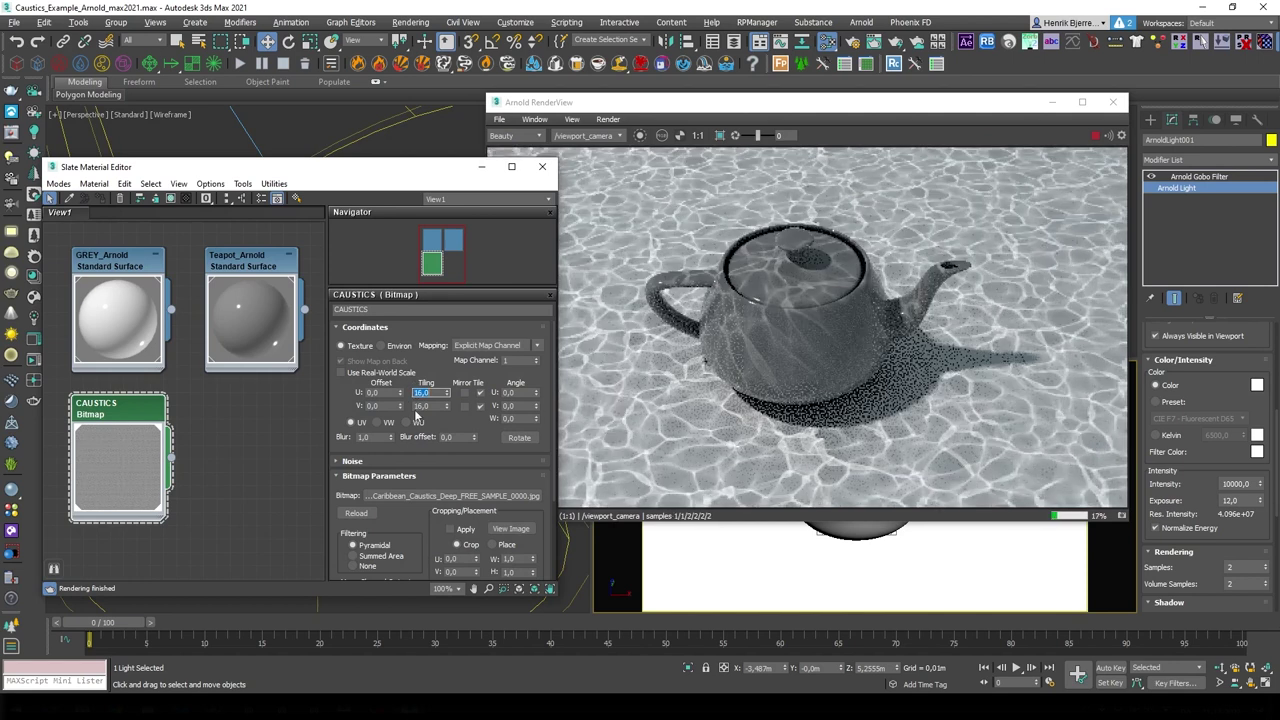
pyautogui.click(542, 169)
pyautogui.moveTo(727, 102); pyautogui.dragTo(322, 133)
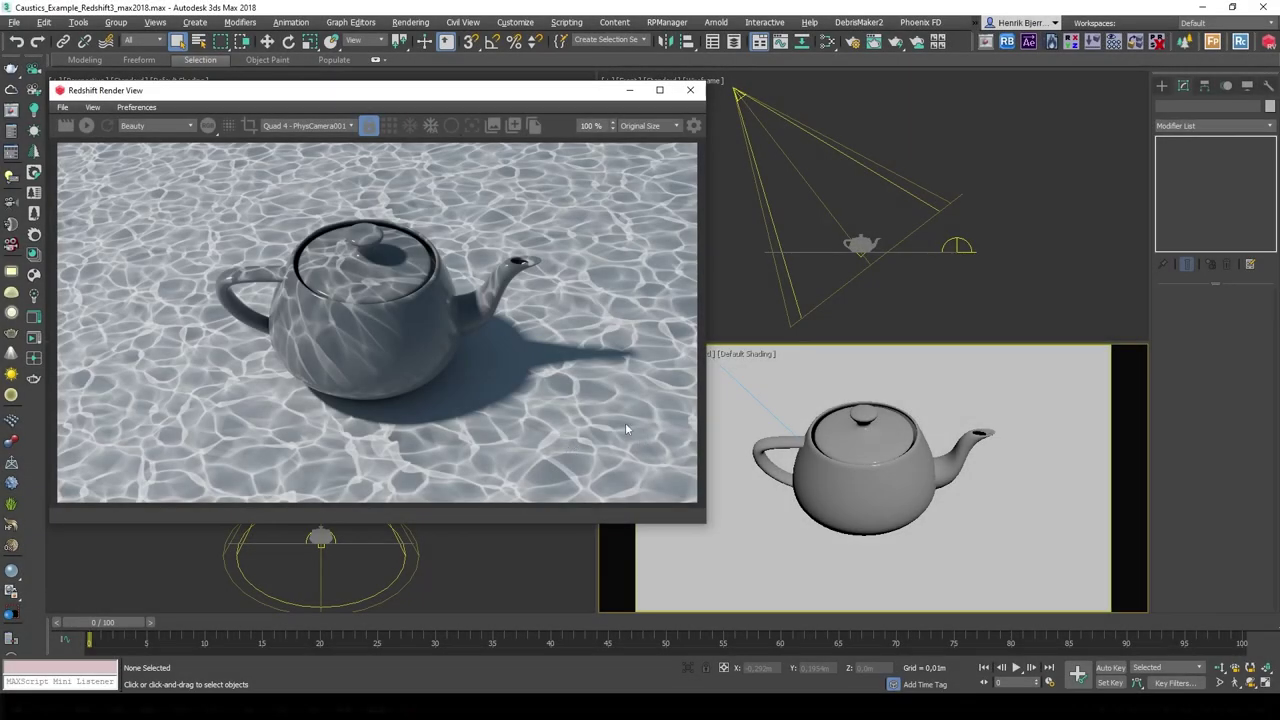
# Close the Redshift render, open the material editor and look up RS Bitmap among the Redshift maps.
pyautogui.click(690, 90)
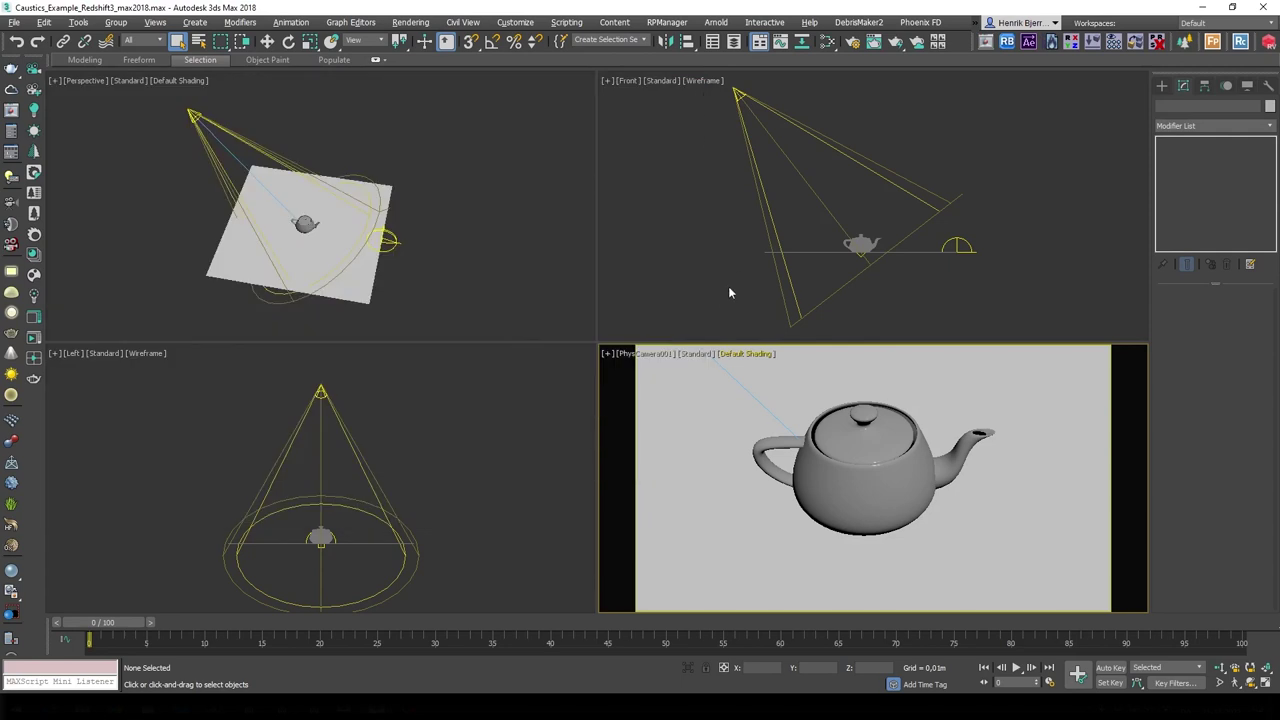
pyautogui.press('m')
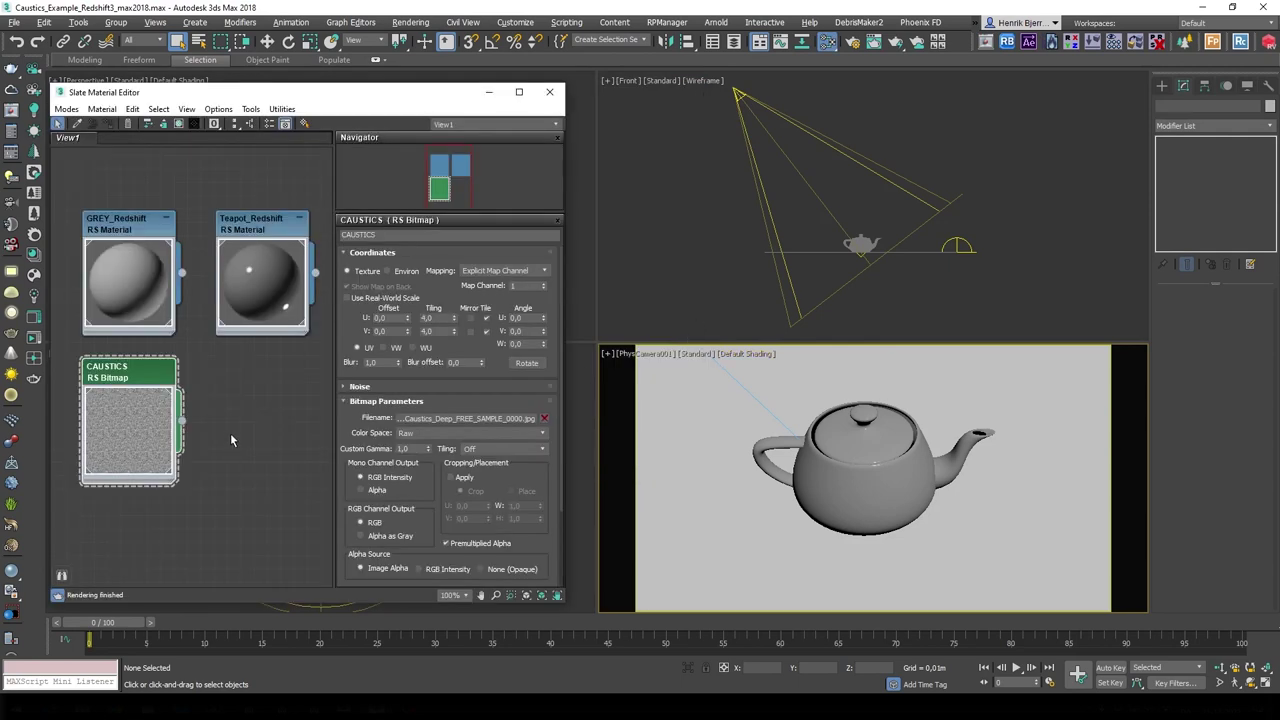
pyautogui.rightClick(243, 411)
pyautogui.moveTo(282, 437)
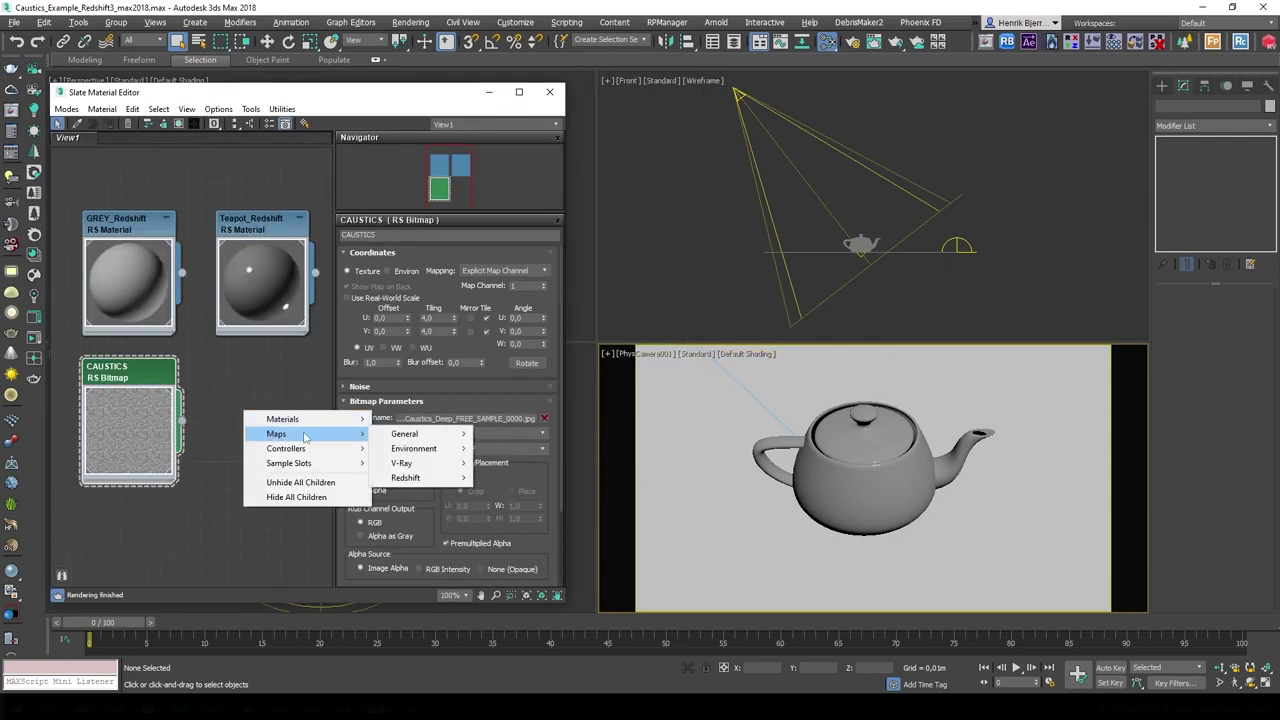
pyautogui.moveTo(432, 478)
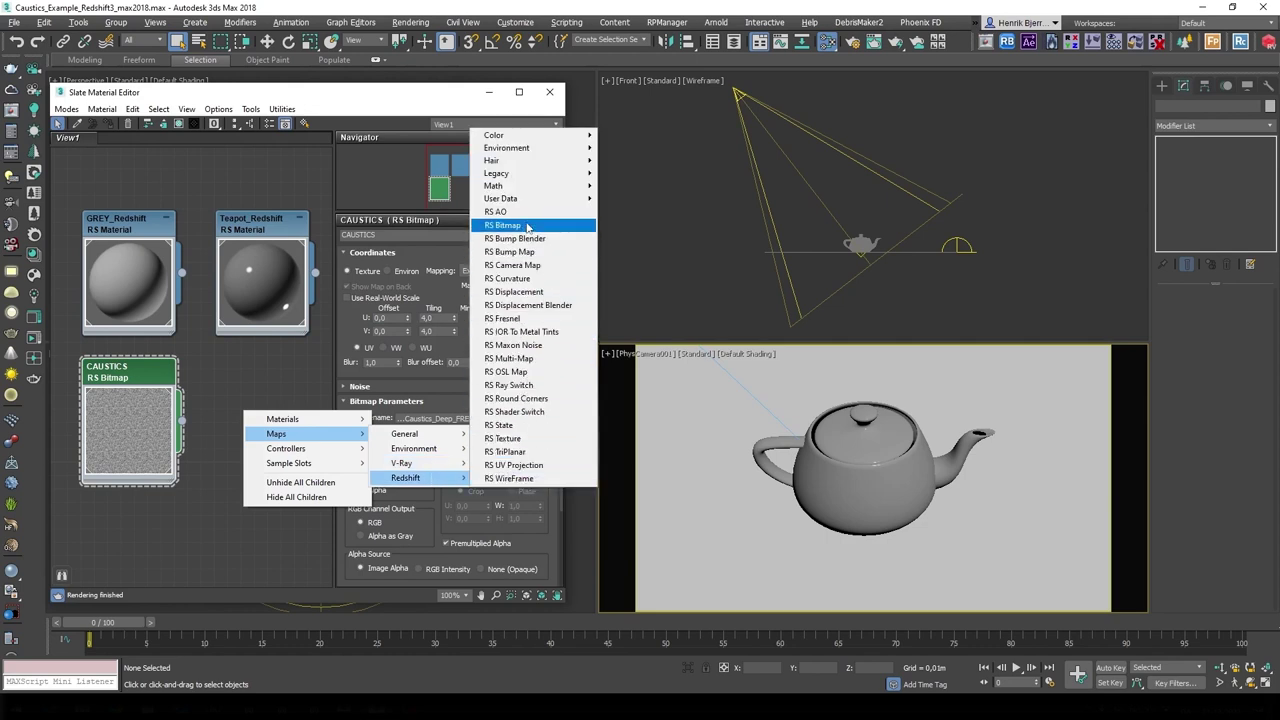
pyautogui.click(261, 382)
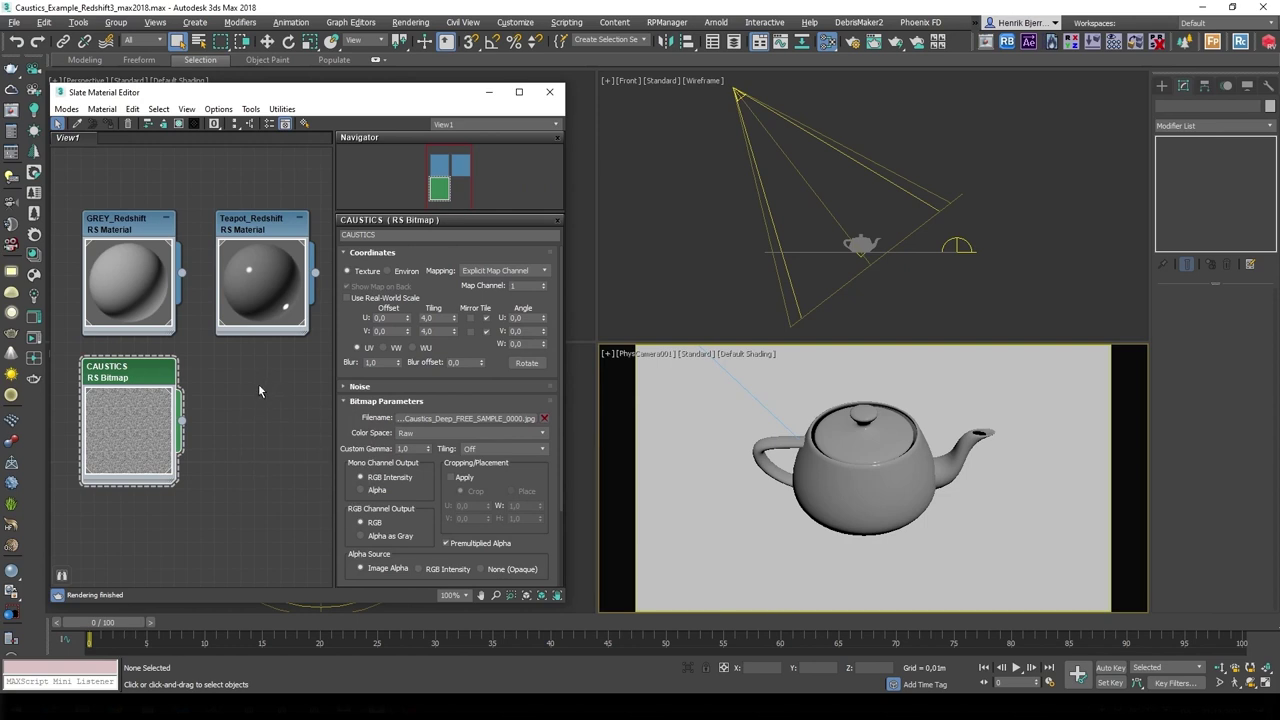
# Load 02B_Caribbean_Caustics_Deep_FREE_SAMPLE_0000.jpg into the CAUSTICS bitmap with the gamma override at 1.0.
pyautogui.doubleClick(430, 318)
pyautogui.press('Tab')
pyautogui.click(497, 417)
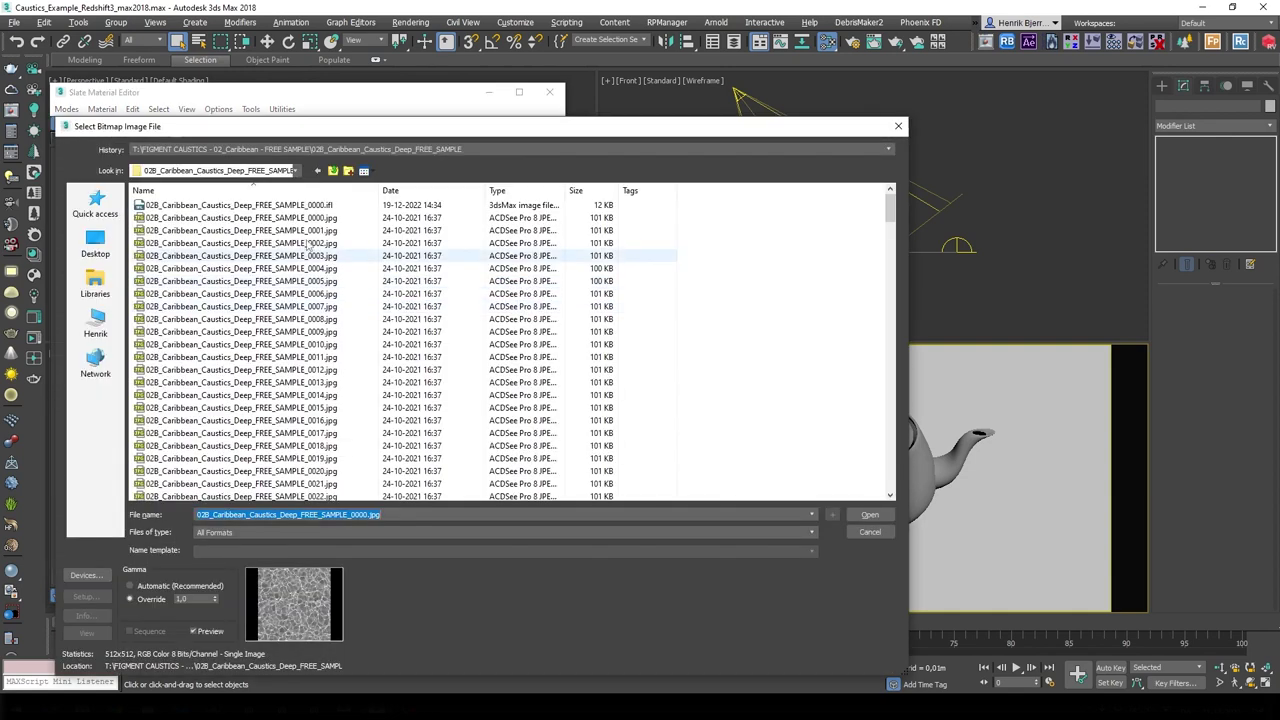
pyautogui.click(306, 218)
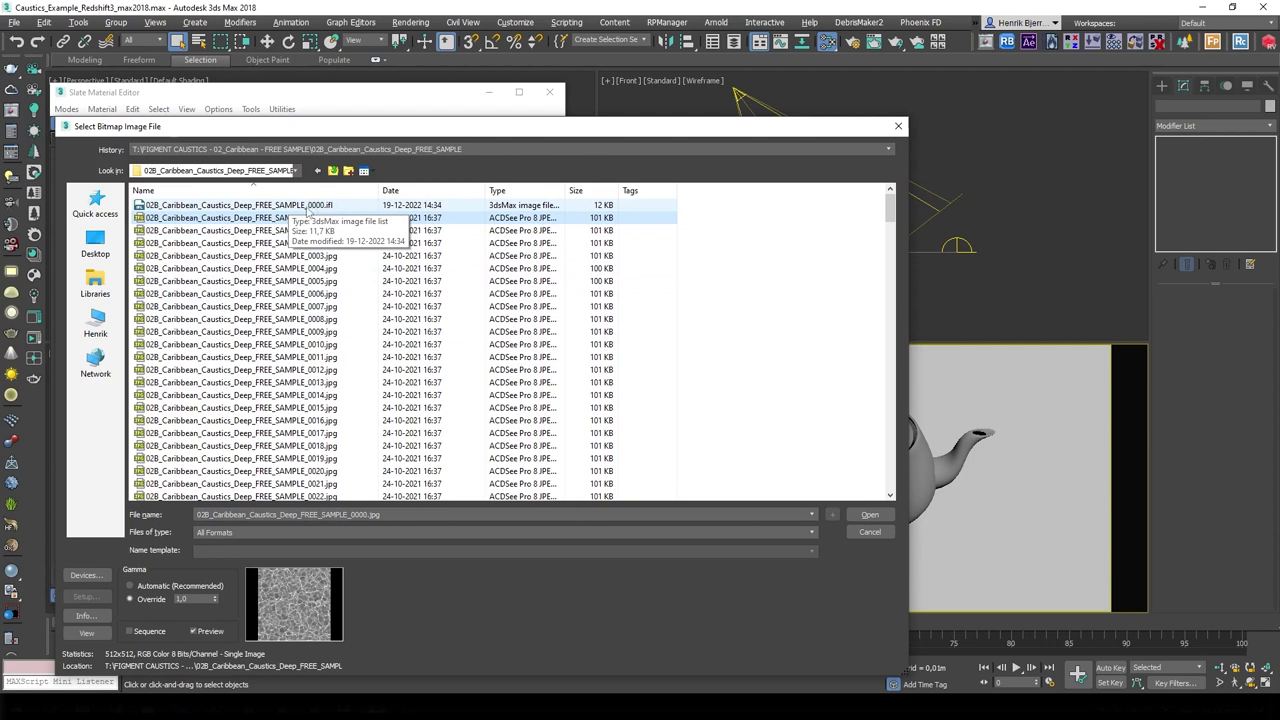
pyautogui.click(205, 600)
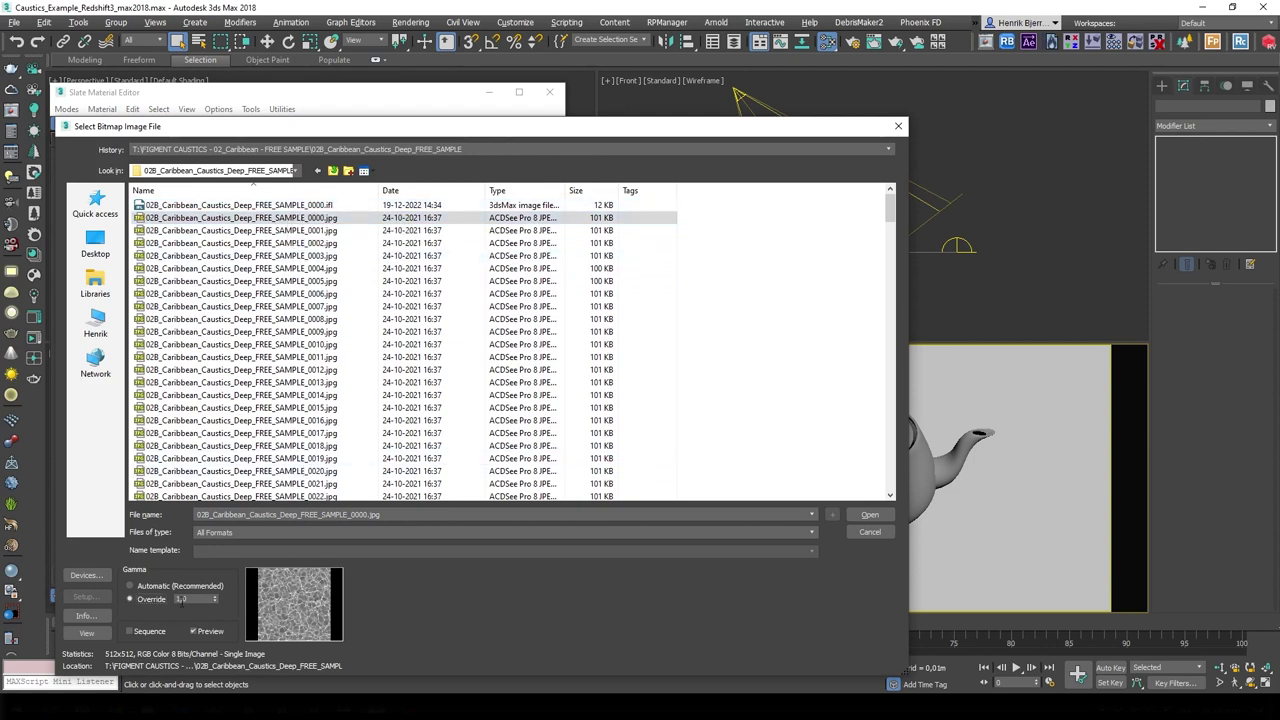
pyautogui.click(868, 516)
# Try the Auto color space on the CAUSTICS bitmap, return it to Raw, and review its remaining parameters.
pyautogui.click(423, 432)
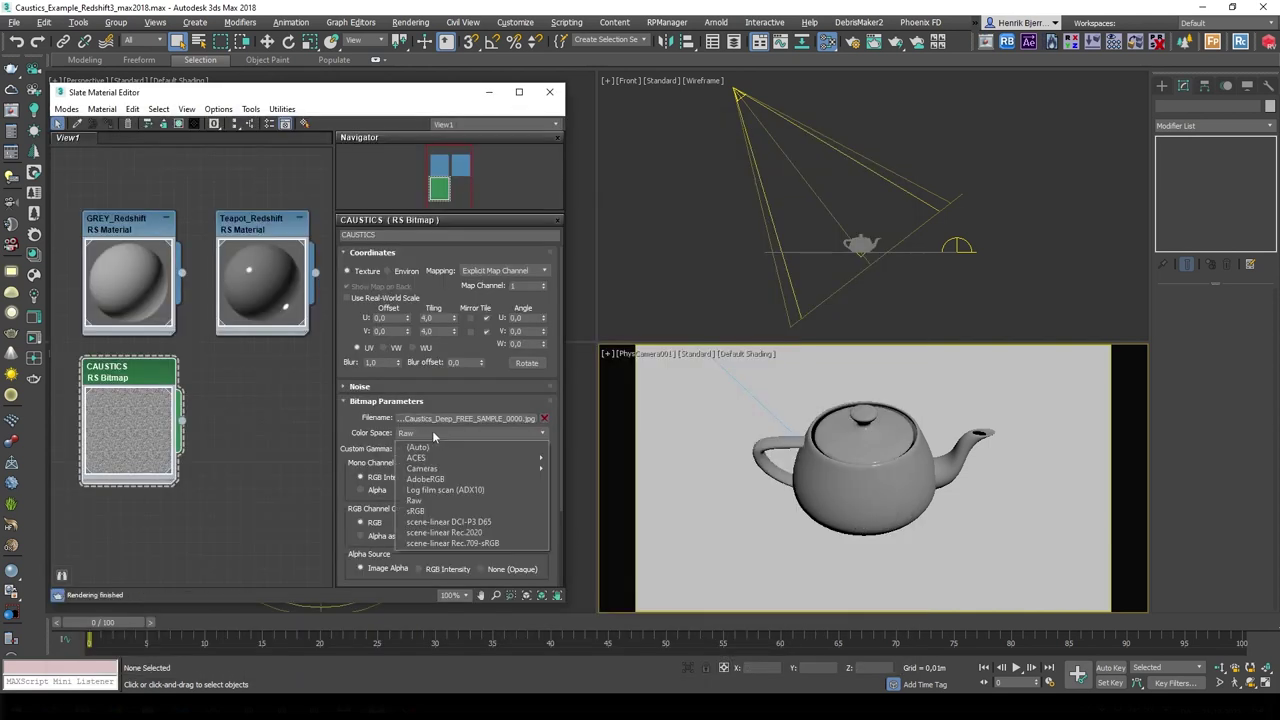
pyautogui.click(437, 447)
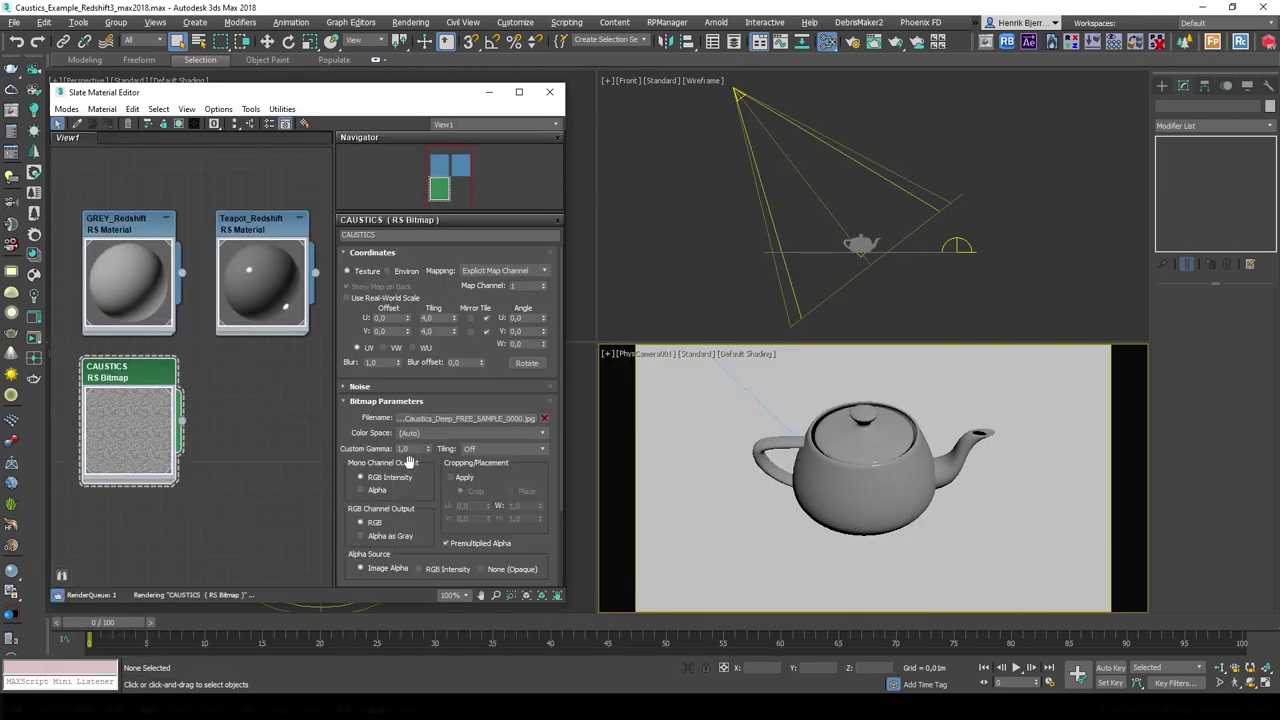
pyautogui.click(425, 433)
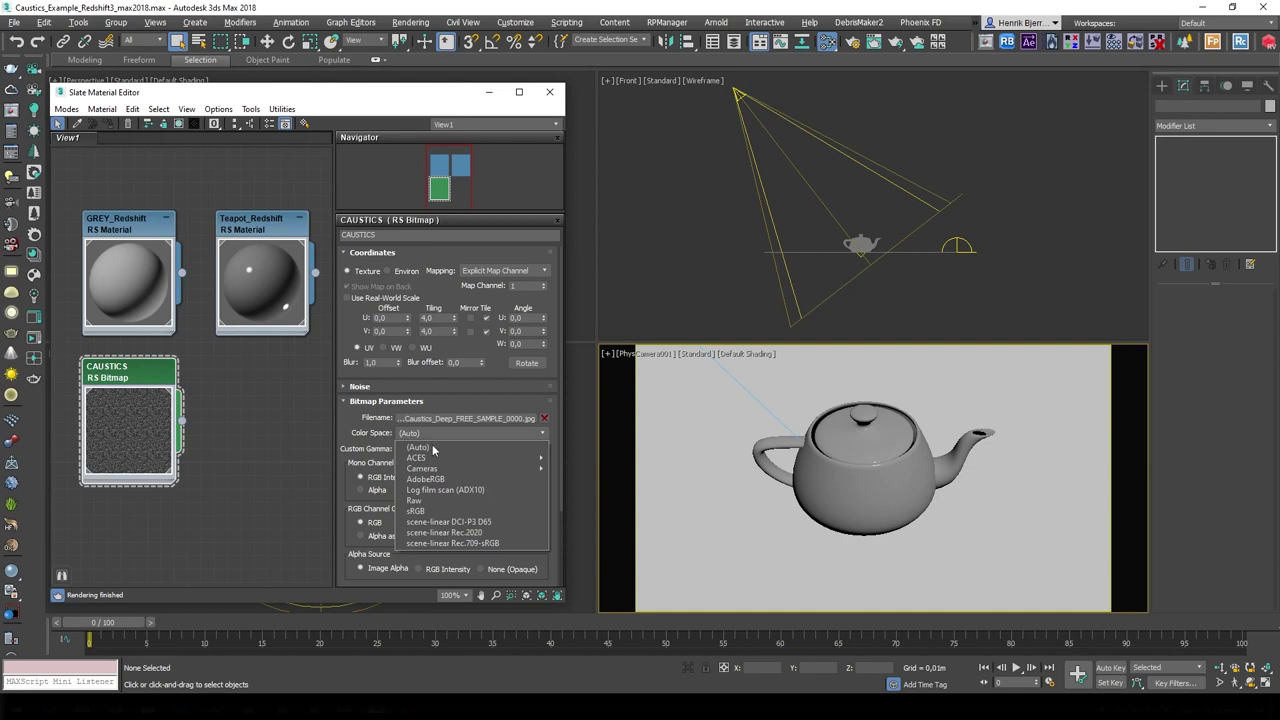
pyautogui.click(415, 500)
pyautogui.scroll(-3, 425, 508)
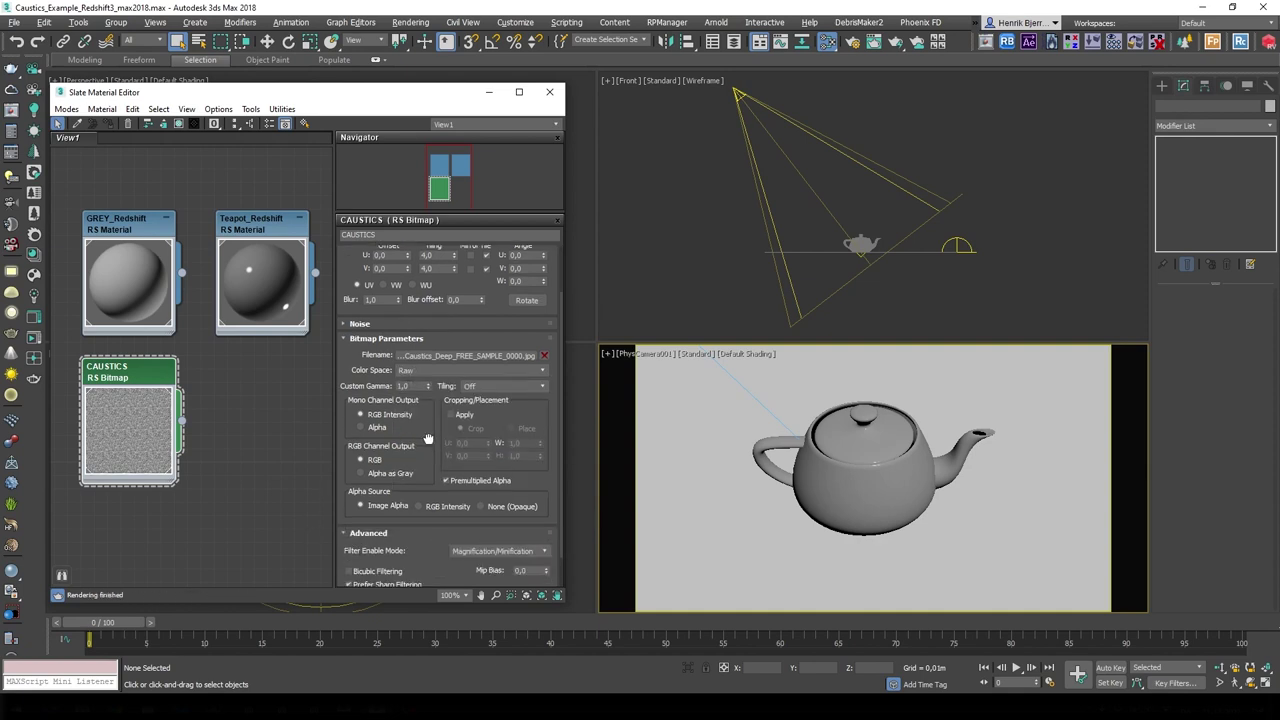
pyautogui.click(367, 568)
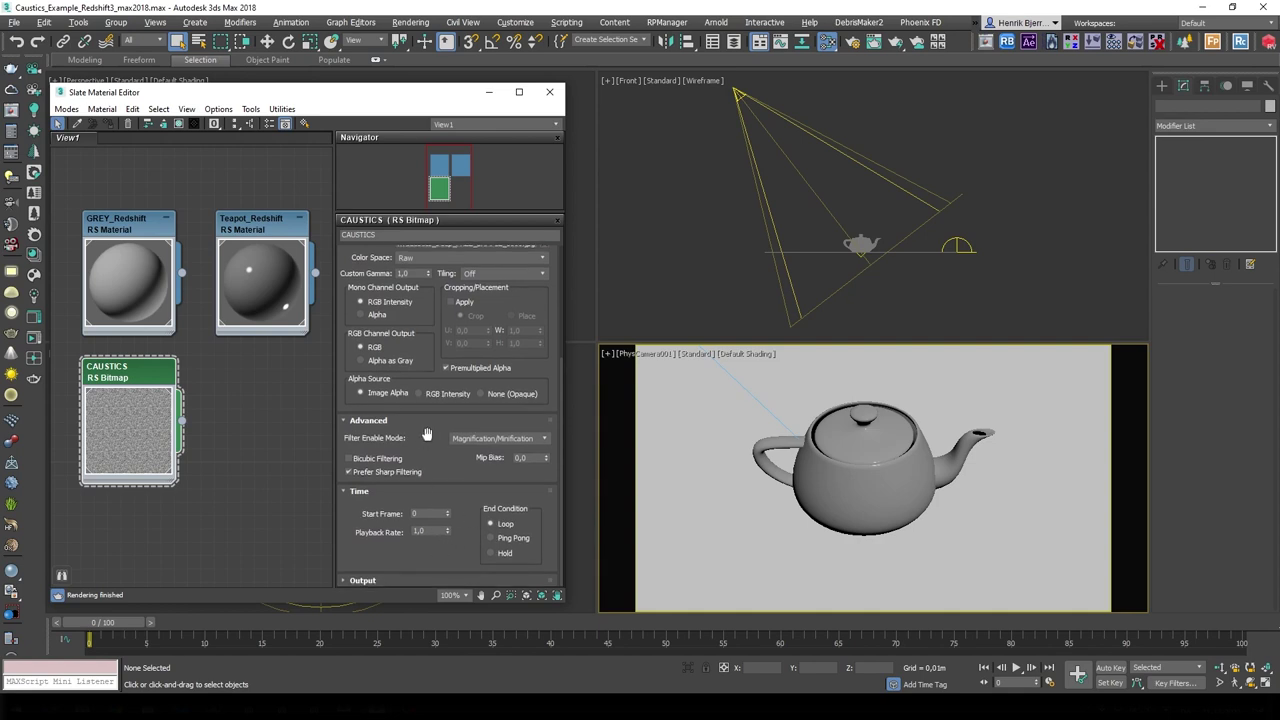
pyautogui.scroll(5, 471, 536)
# Select the Redshift spot light in the front view, check the available Redshift light types and open the light's parameters.
pyautogui.click(806, 174)
pyautogui.click(1162, 86)
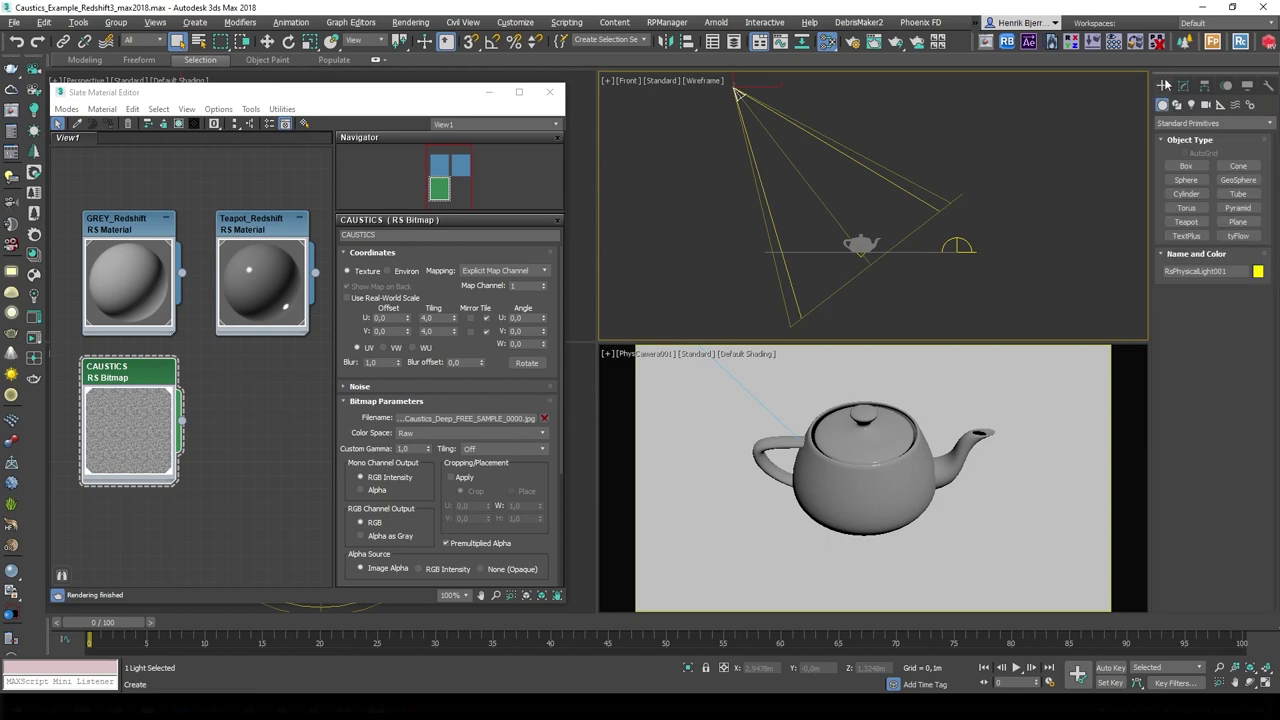
pyautogui.click(1191, 105)
pyautogui.click(1190, 124)
pyautogui.click(1188, 220)
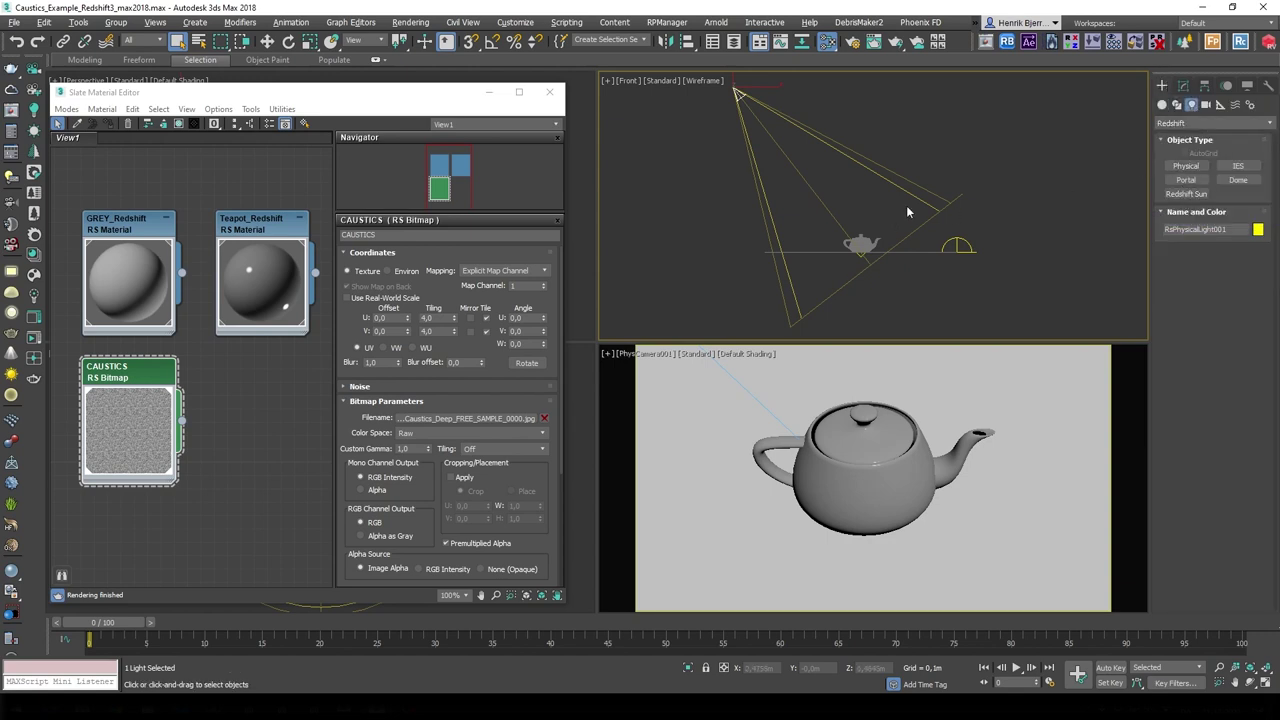
pyautogui.click(1183, 87)
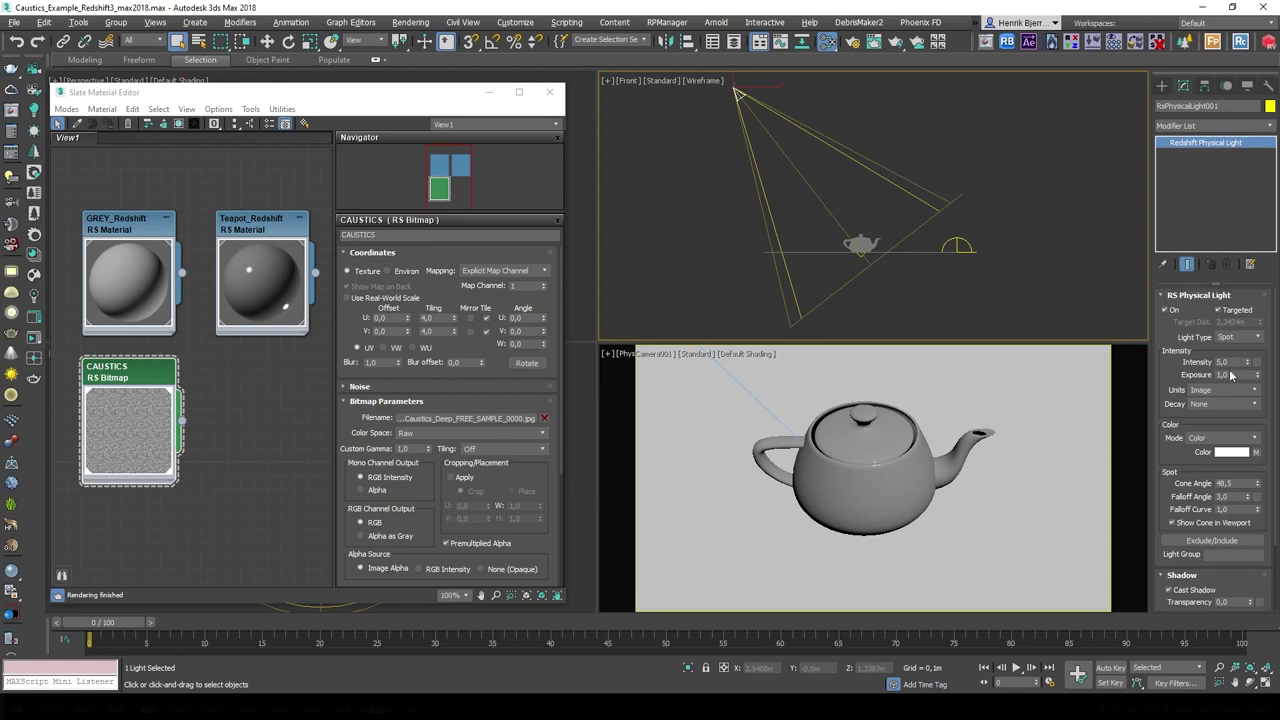
# Keep the light's decay at None and assign the CAUSTICS bitmap to its color map as an instance.
pyautogui.click(1214, 404)
pyautogui.click(1216, 403)
pyautogui.moveTo(181, 420); pyautogui.dragTo(1256, 453)
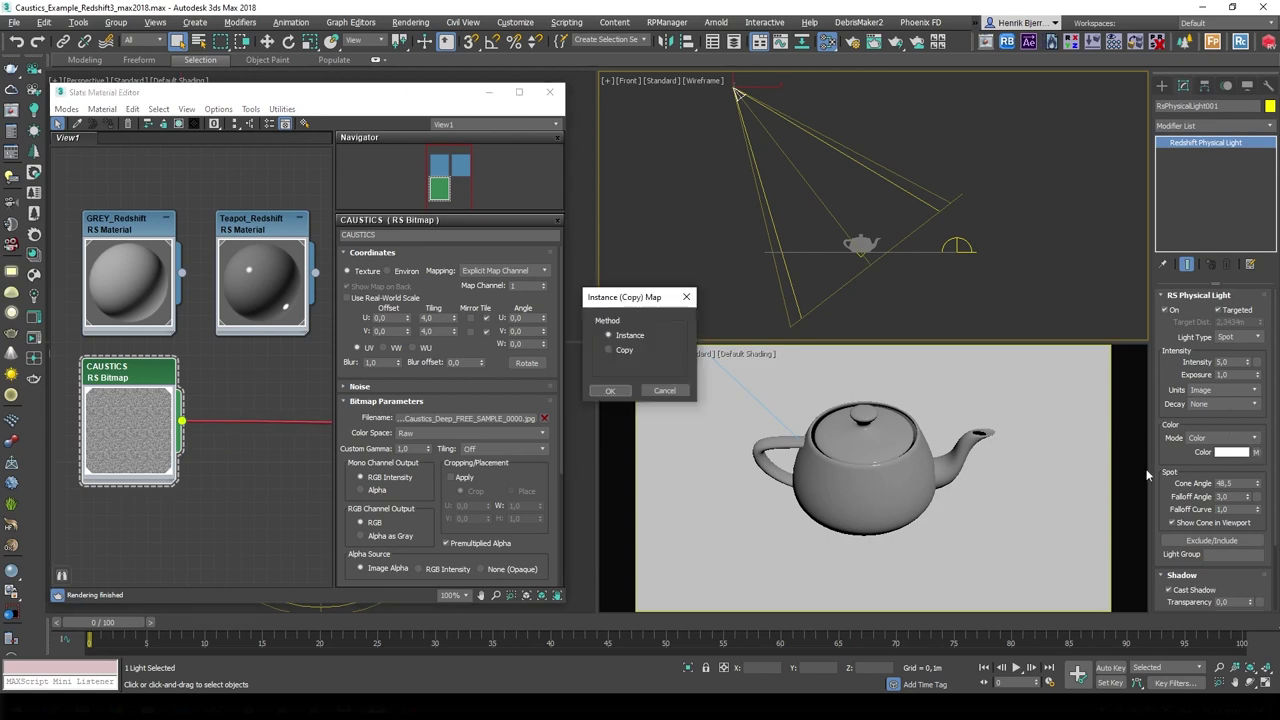
pyautogui.click(612, 391)
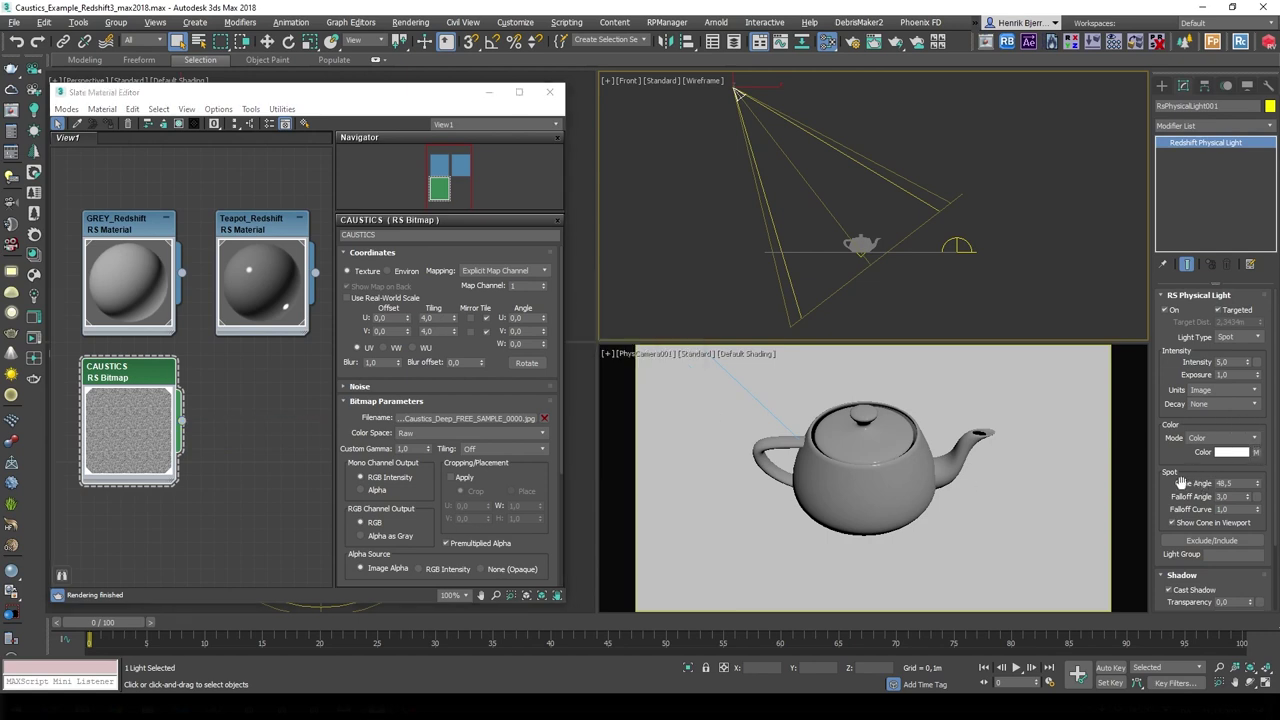
# Turn off Softness Affects Gobo in the light's shadow settings and start the interactive Redshift render without the material editor.
pyautogui.moveTo(1175, 494); pyautogui.dragTo(1175, 468)
pyautogui.scroll(-3, 1175, 468)
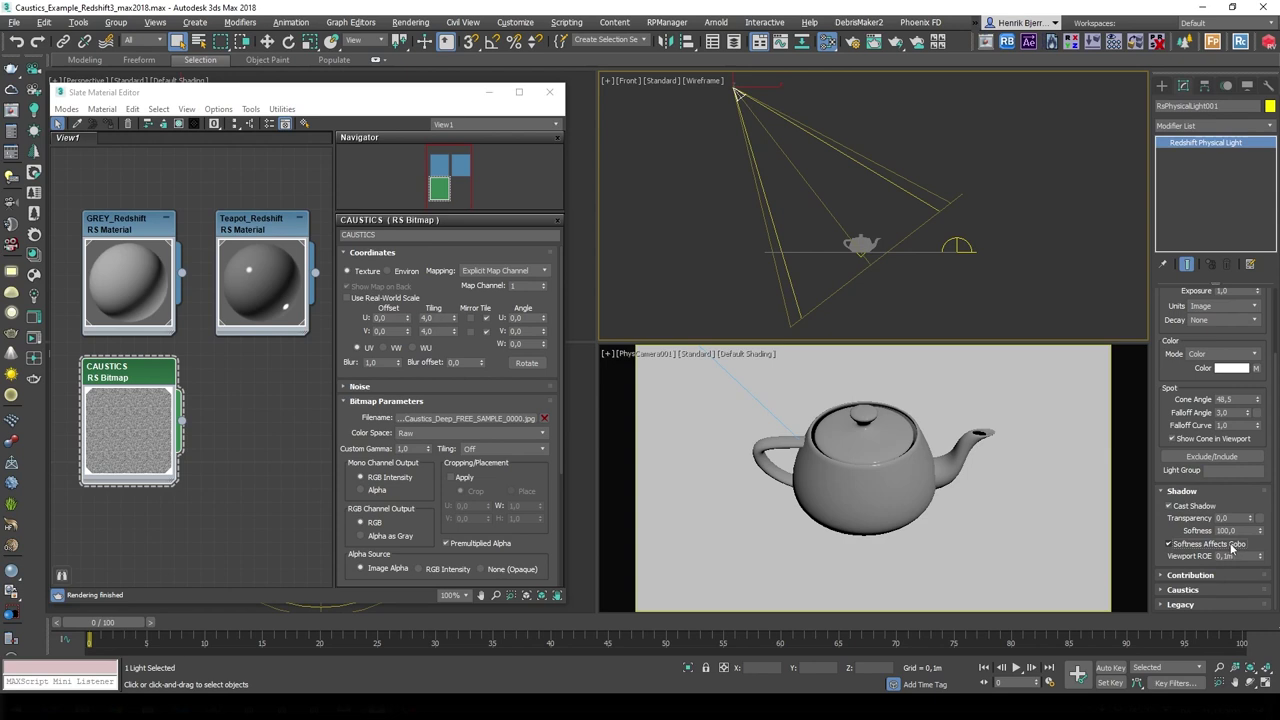
pyautogui.click(549, 92)
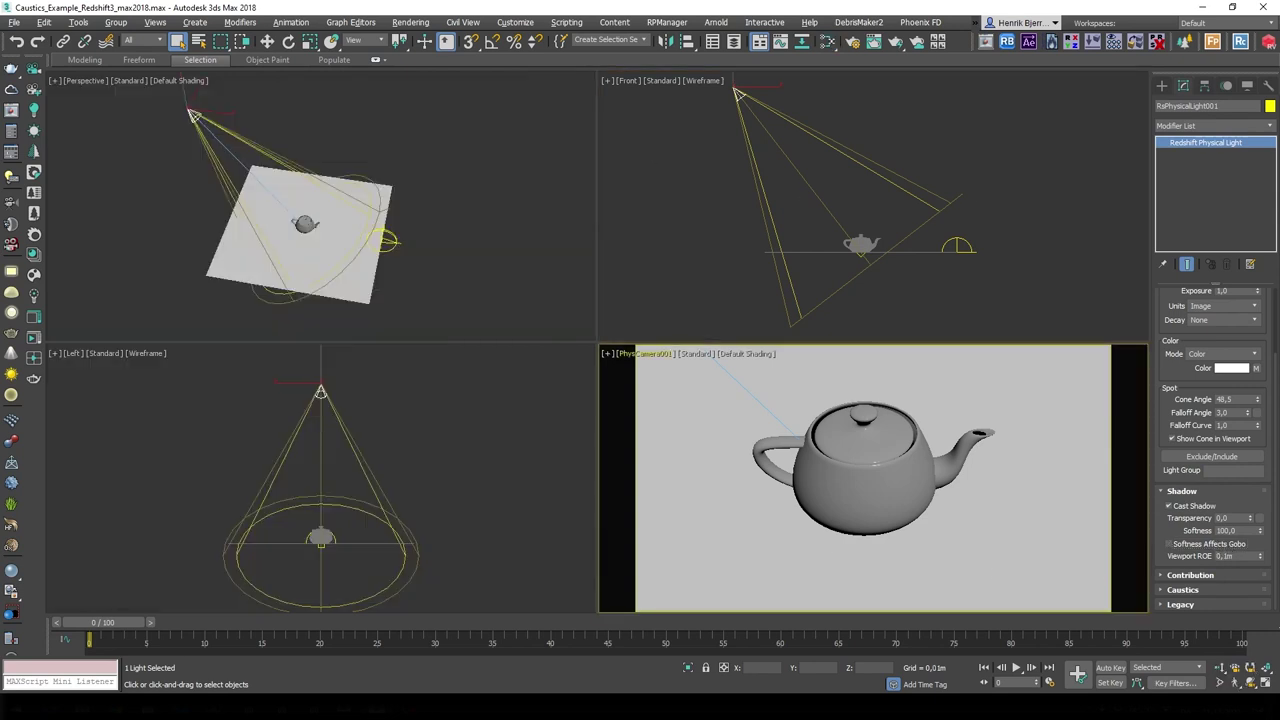
pyautogui.click(1267, 44)
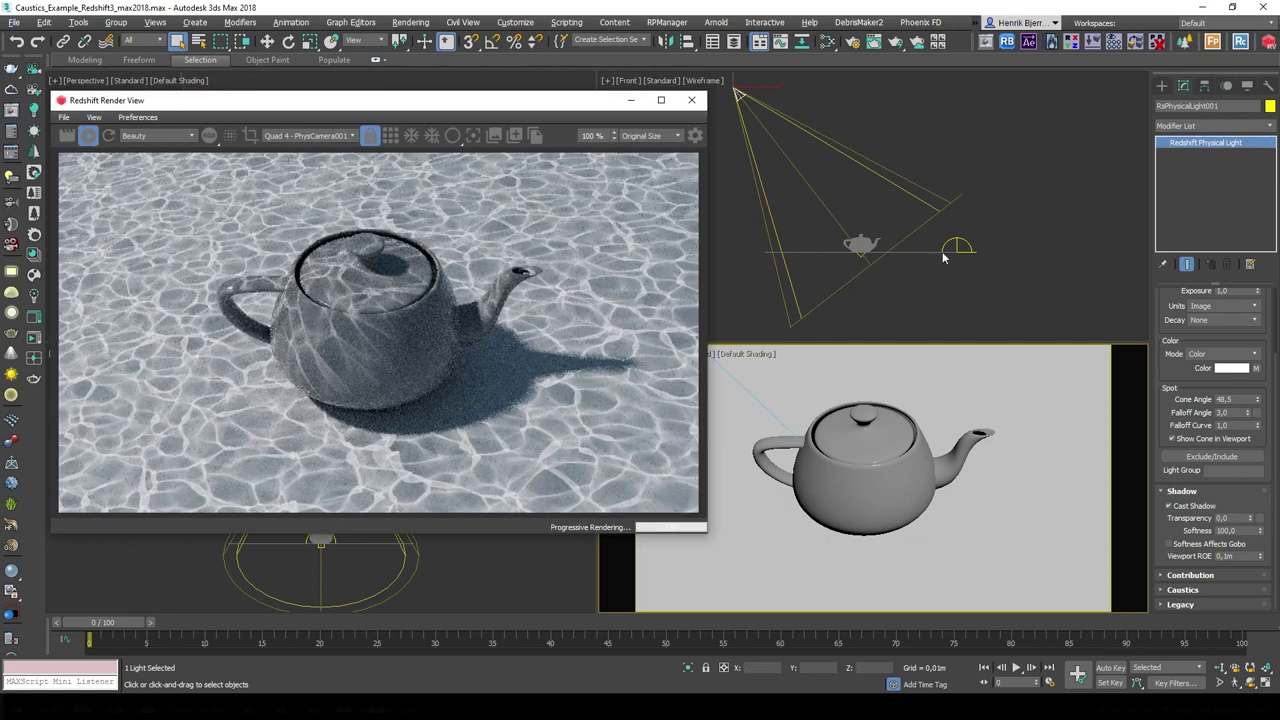
# Try moving the spot light to the opposite side of the teapot in the front view and undo the move.
pyautogui.moveTo(836, 168); pyautogui.dragTo(834, 183, button='middle')
pyautogui.rightClick(804, 157)
pyautogui.click(818, 172)
pyautogui.moveTo(750, 89); pyautogui.dragTo(1064, 112)
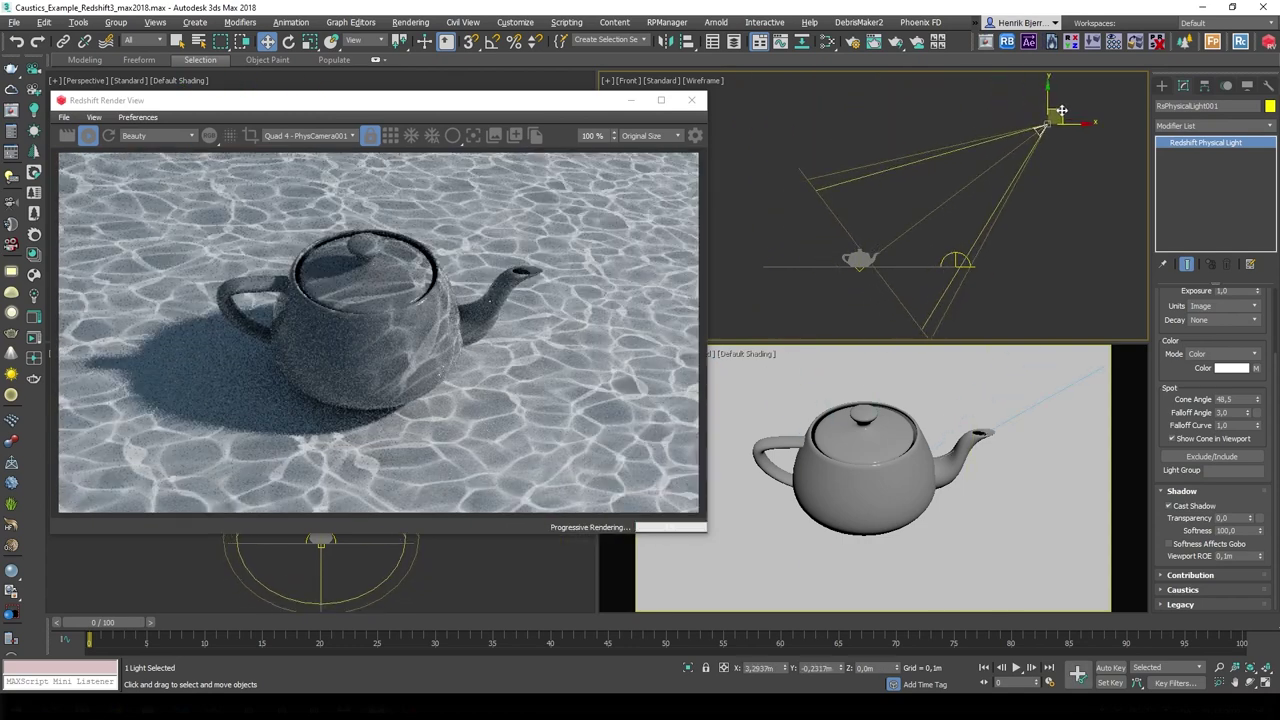
pyautogui.hotkey('ctrl', 'z')
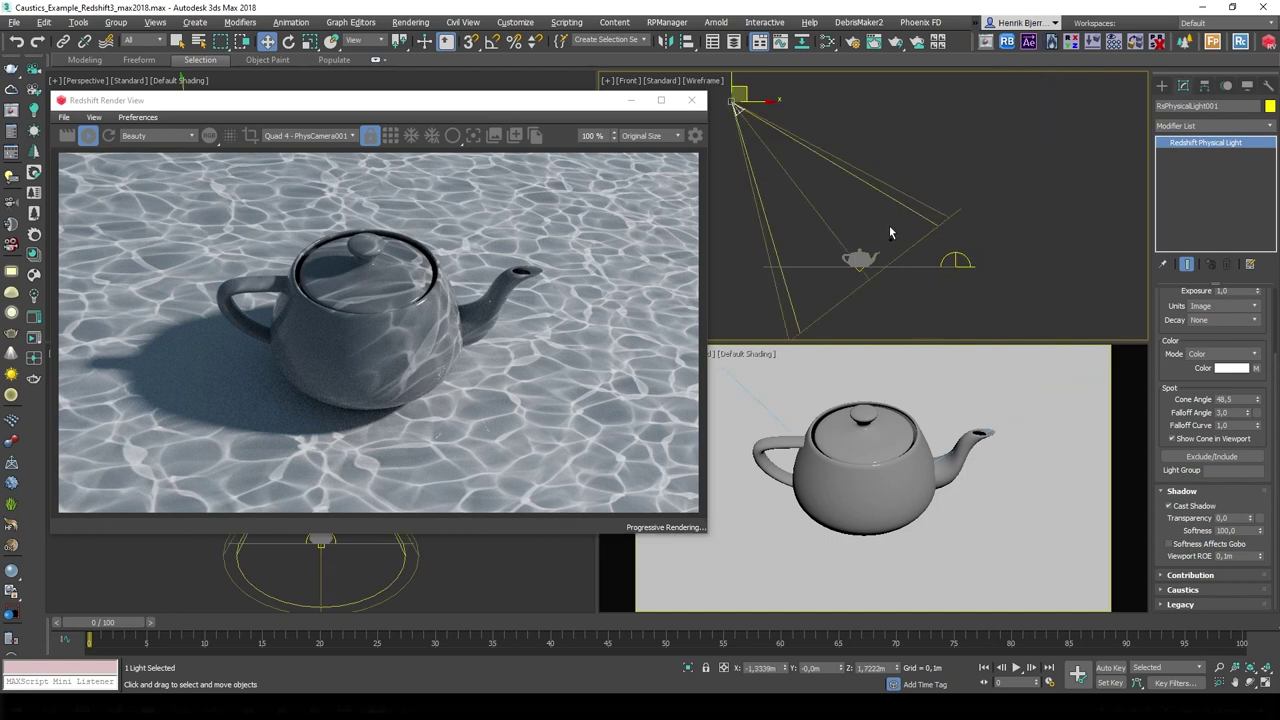
# Try shadow softness values of 0 and 500, testing 500 with the light briefly on the teapot's opposite side.
pyautogui.moveTo(1240, 531); pyautogui.dragTo(1194, 530)
pyautogui.write('0')
pyautogui.press('Return')
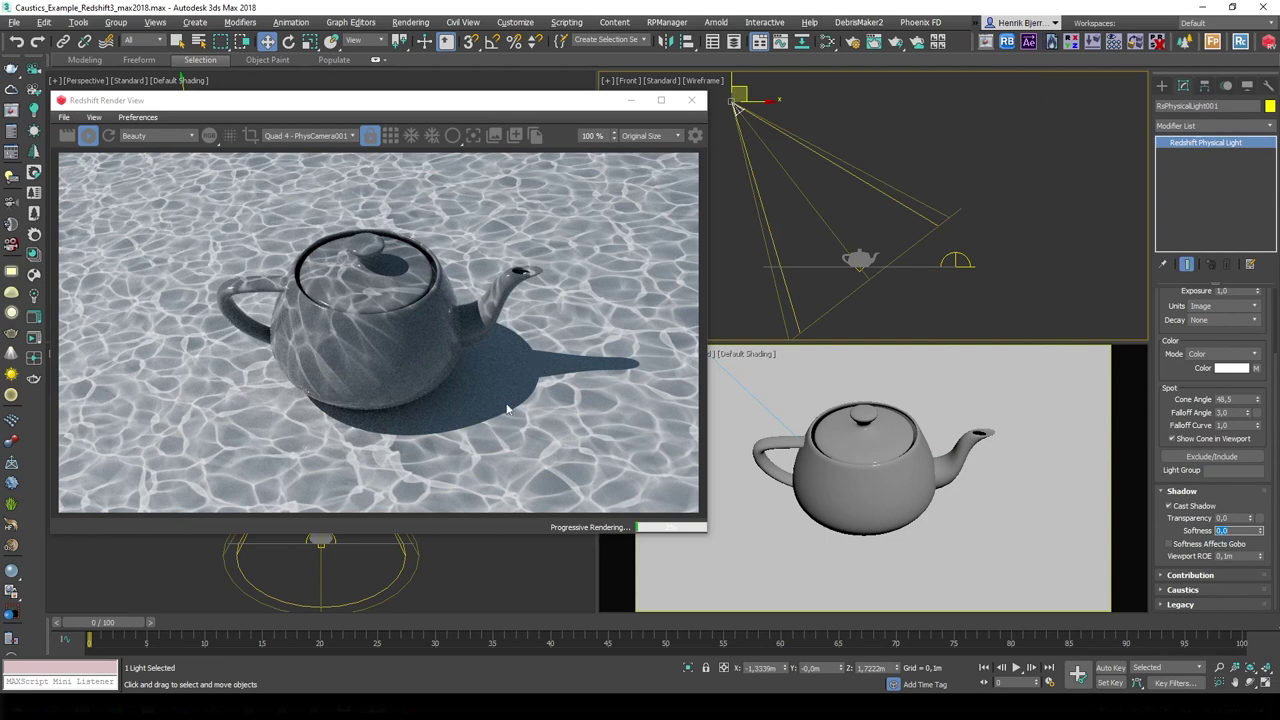
pyautogui.write('500')
pyautogui.press('Return')
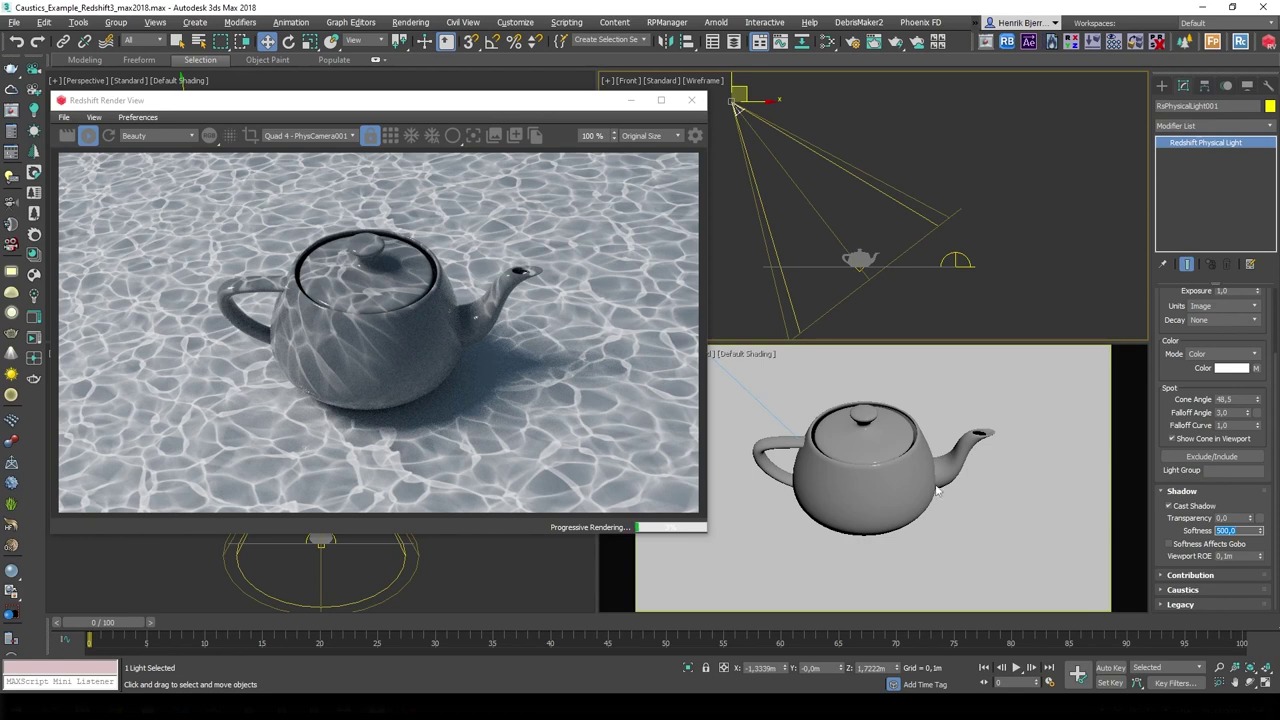
pyautogui.moveTo(745, 92); pyautogui.dragTo(1030, 118)
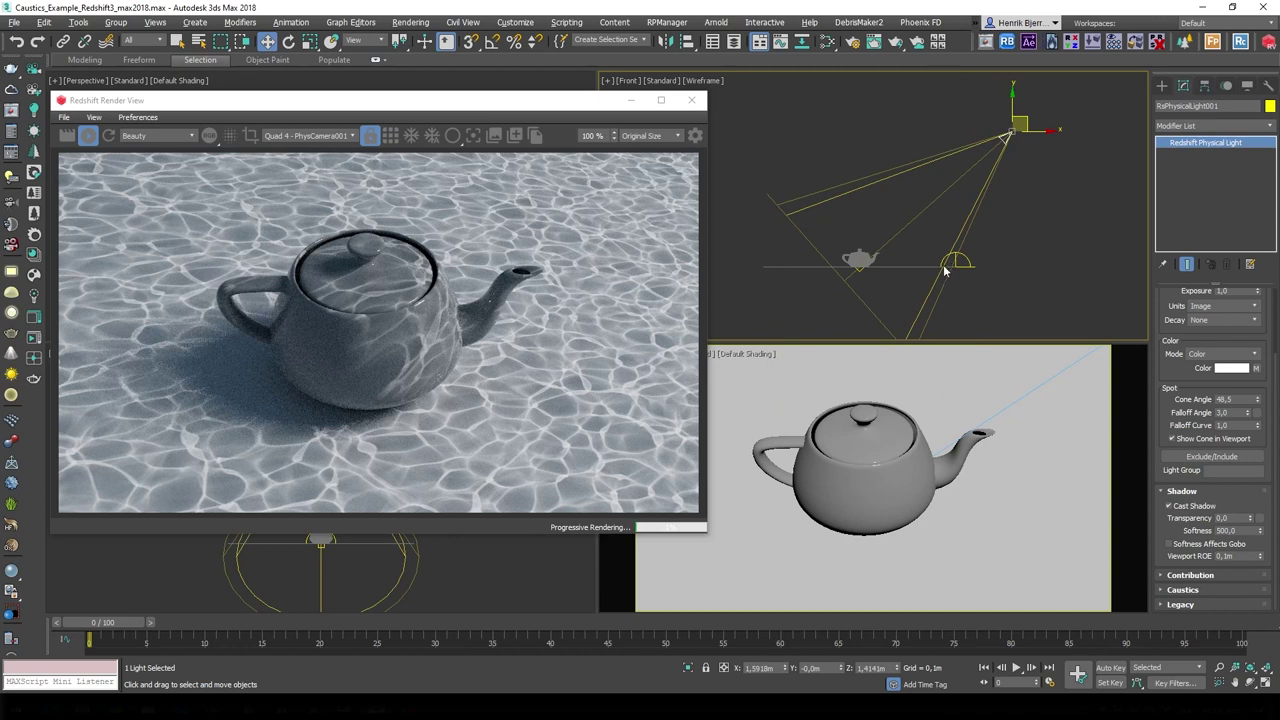
pyautogui.hotkey('ctrl', 'z')
# Set the spot light's shadow softness to 50.
pyautogui.moveTo(1242, 531); pyautogui.dragTo(1155, 526)
pyautogui.write('50')
pyautogui.press('Return')
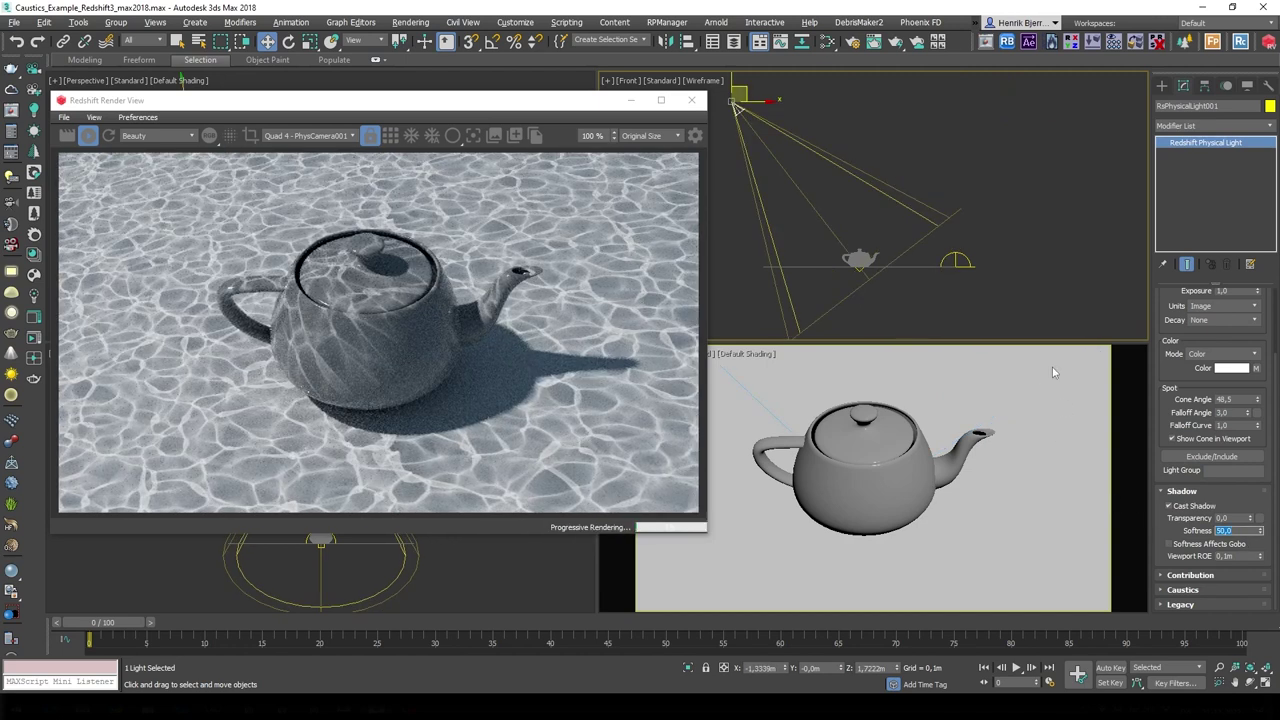
# Turn on Softness Affects Gobo, try shadow softness values of 20, 2, 1 and 0, and return to 50 with the option off.
pyautogui.click(1198, 546)
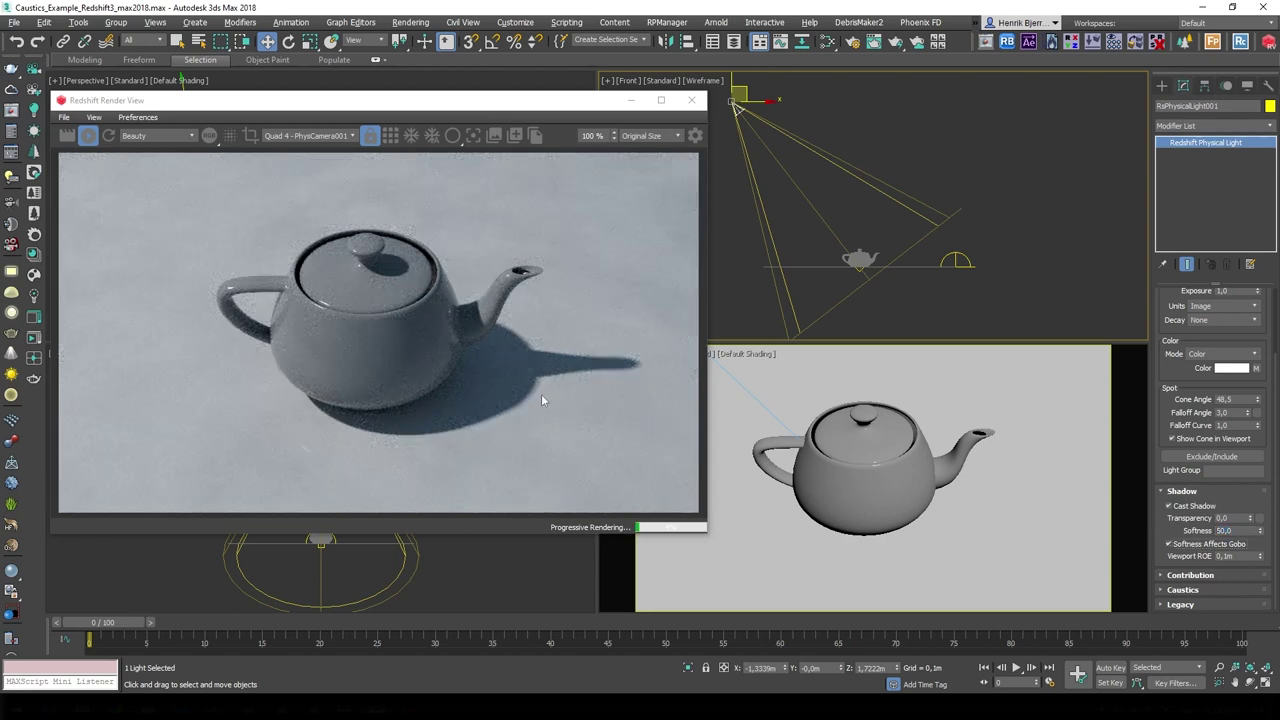
pyautogui.doubleClick(1240, 532)
pyautogui.write('20')
pyautogui.press('Return')
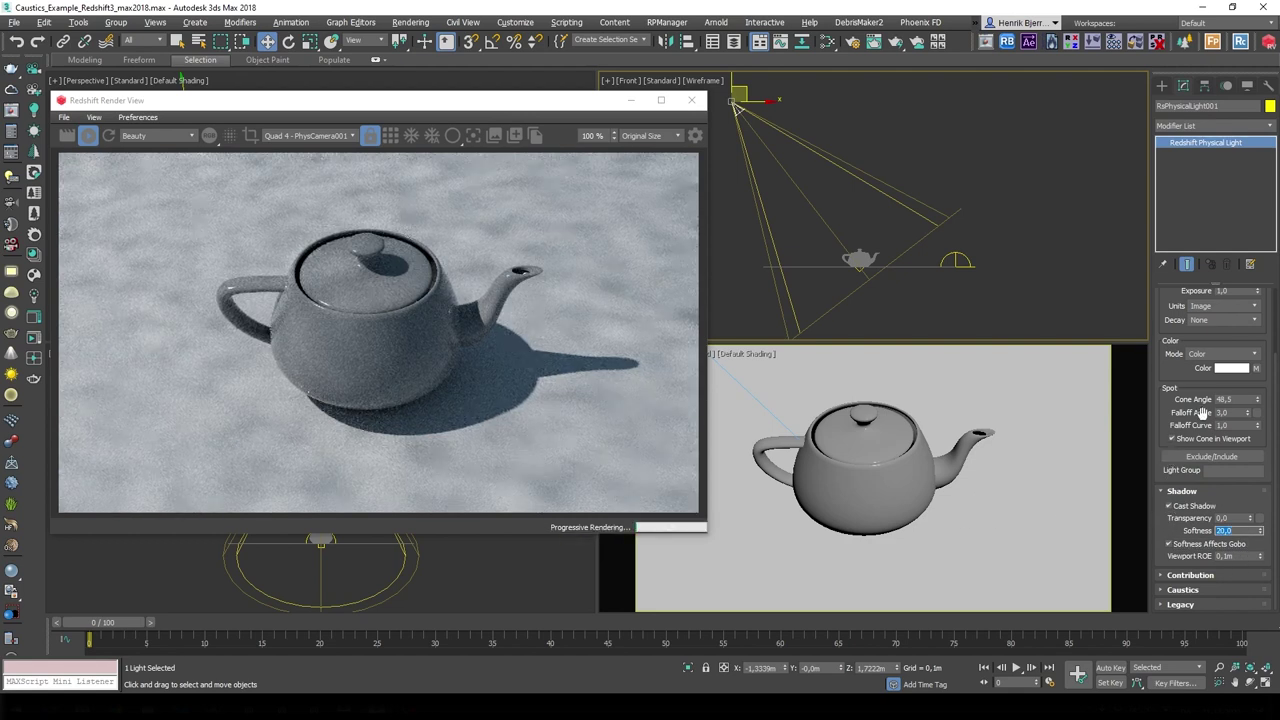
pyautogui.write('2')
pyautogui.press('Return')
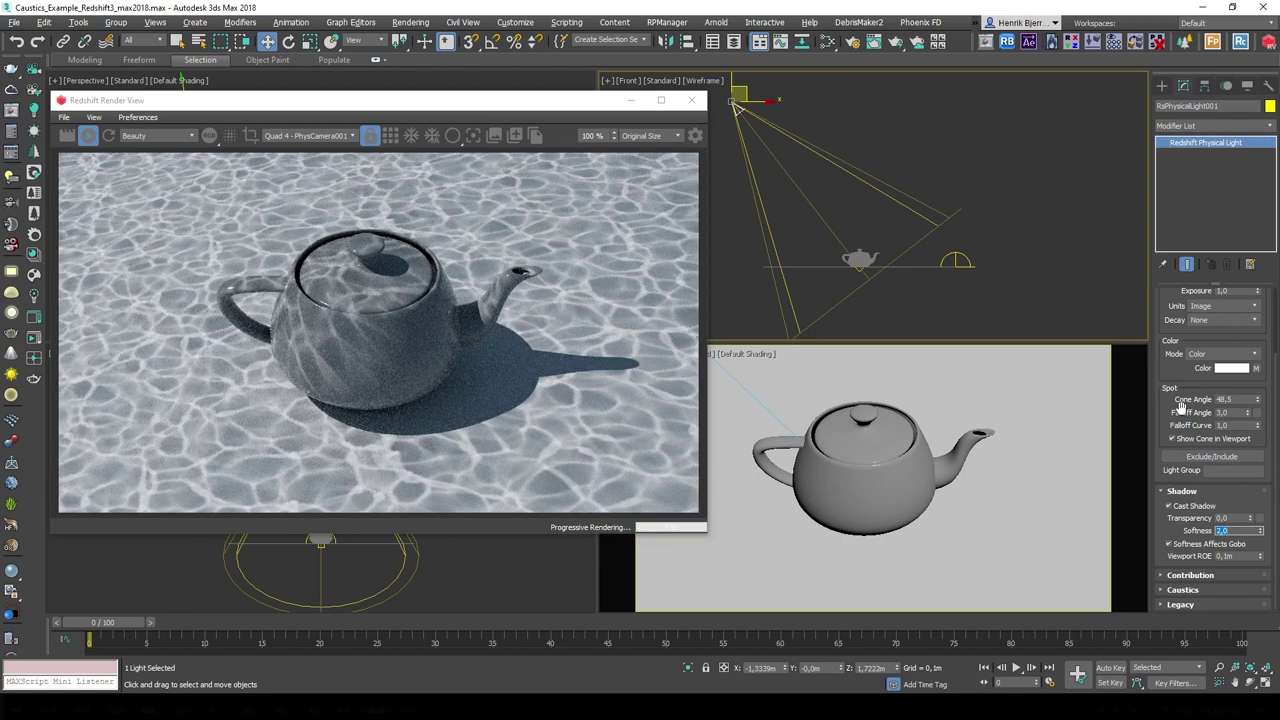
pyautogui.write('1')
pyautogui.press('Return')
pyautogui.write('0')
pyautogui.press('Return')
pyautogui.write('50')
pyautogui.press('Return')
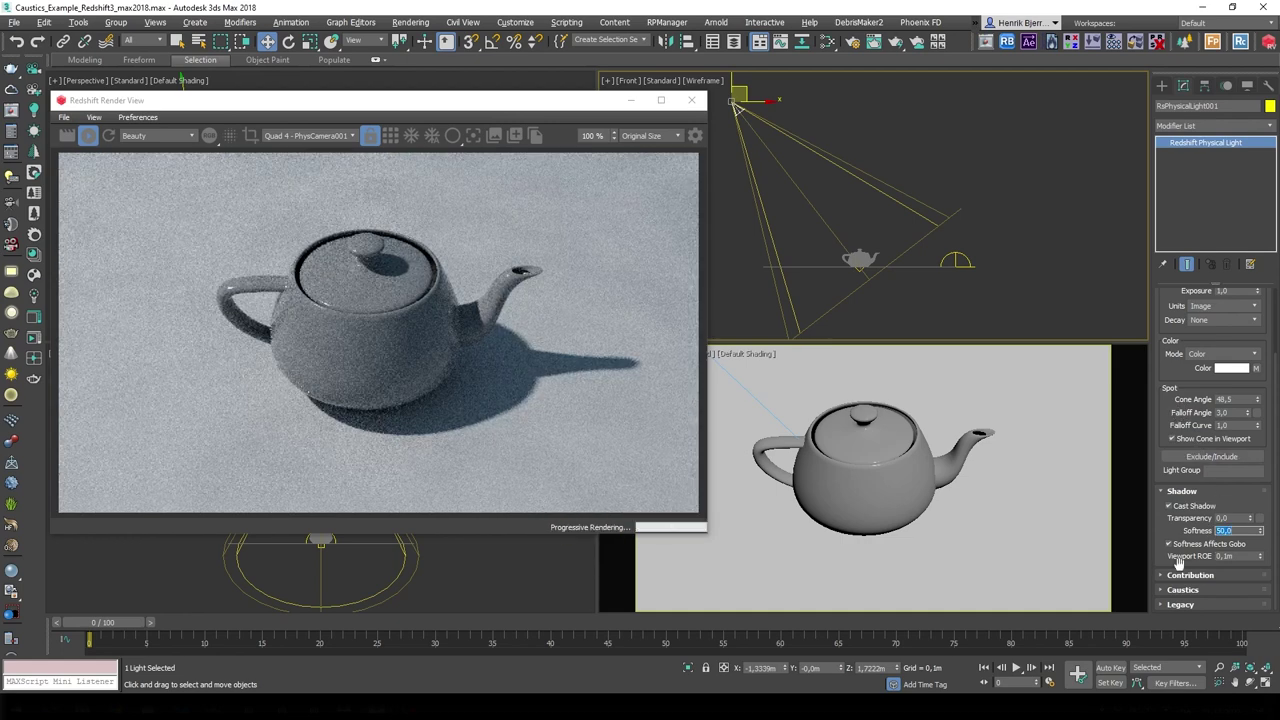
pyautogui.click(1195, 548)
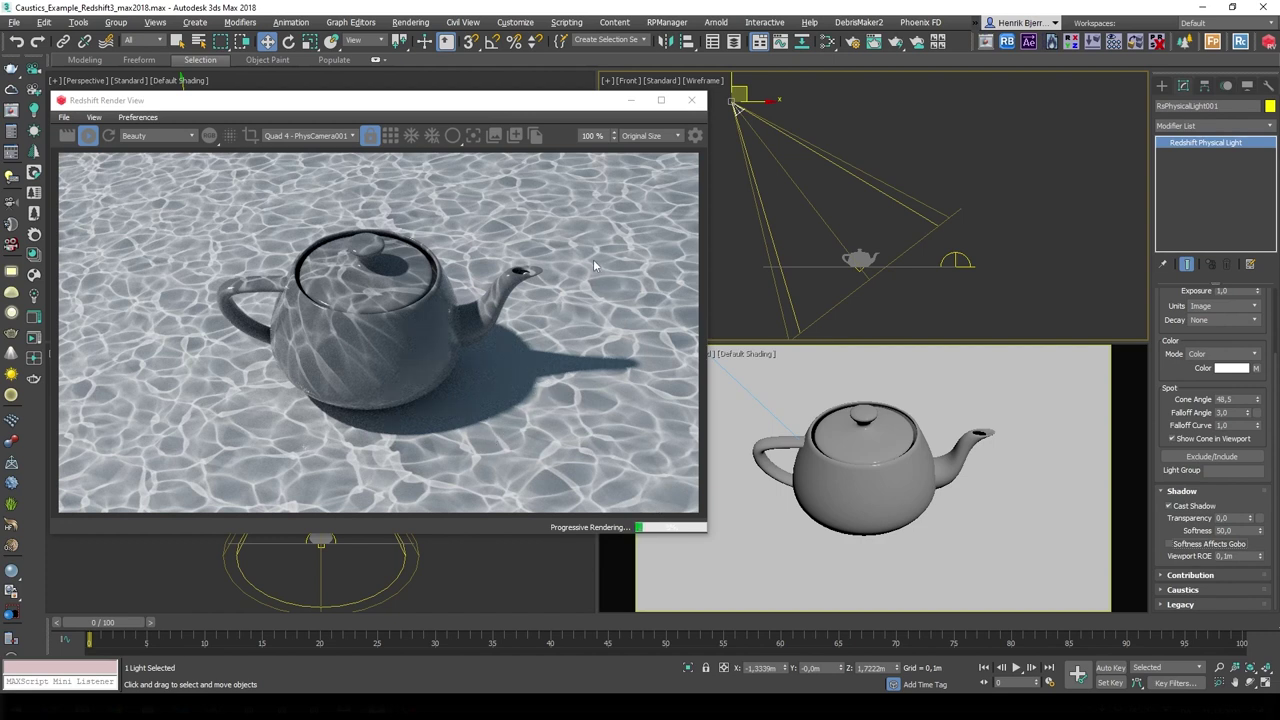
# Move the spot light much farther up and away from the teapot, to about X -10.80 m and Z 11.56 m.
pyautogui.scroll(-3, 875, 222)
pyautogui.scroll(3, 880, 210)
pyautogui.scroll(-3, 880, 244)
pyautogui.scroll(-2, 880, 246)
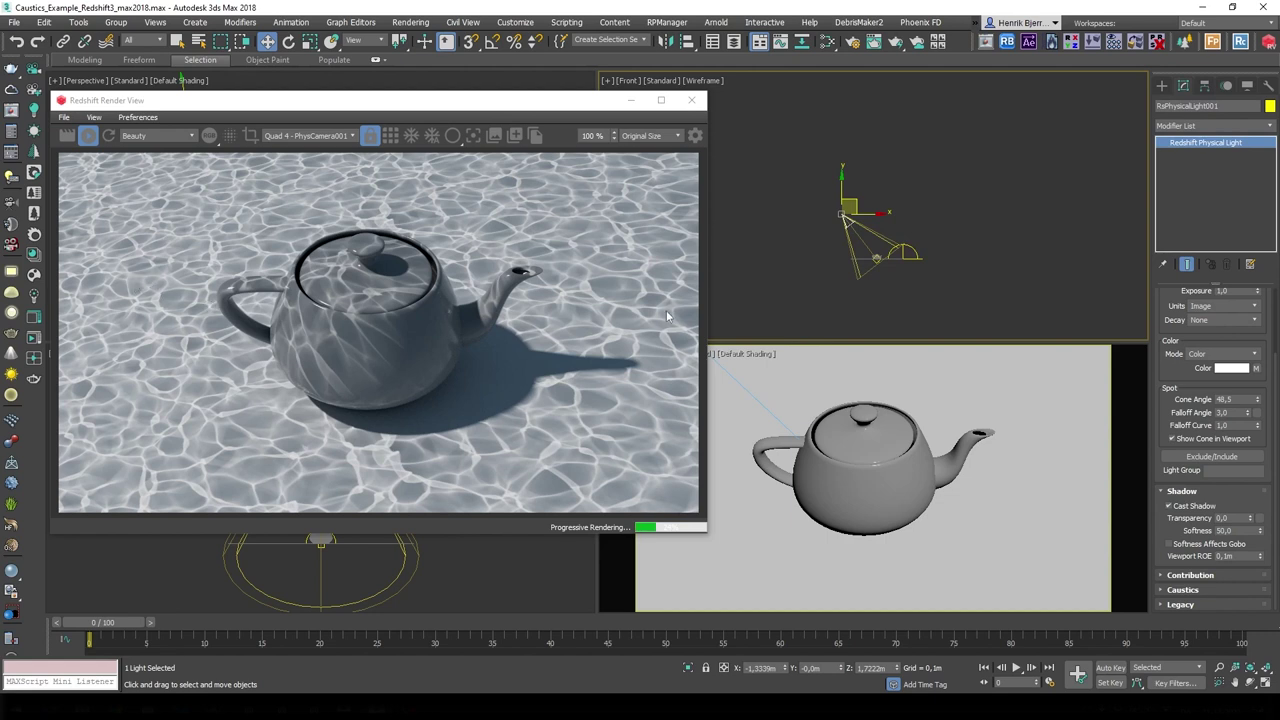
pyautogui.moveTo(897, 183); pyautogui.dragTo(966, 193, button='middle')
pyautogui.moveTo(924, 206); pyautogui.dragTo(834, 135)
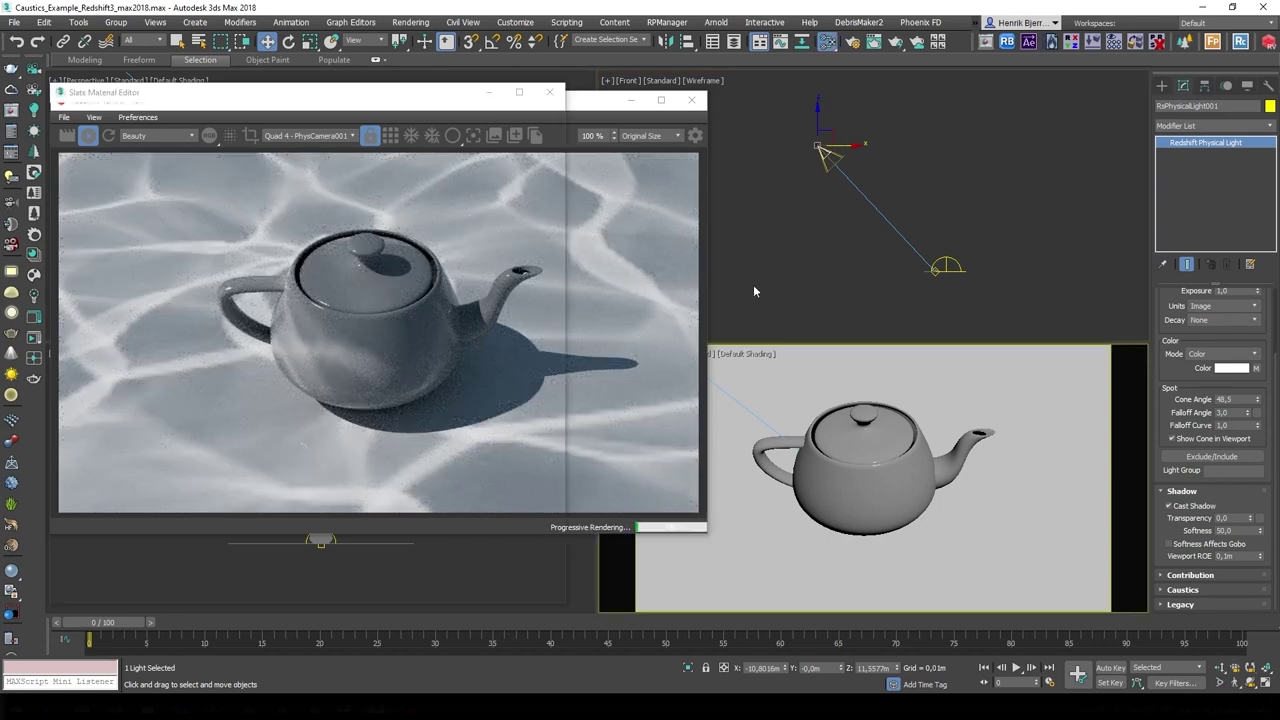
# Show the CAUSTICS bitmap's settings beside the render view and set its U and V tiling to 20.
pyautogui.click(827, 41)
pyautogui.click(586, 104)
pyautogui.moveTo(586, 104); pyautogui.dragTo(1114, 69)
pyautogui.doubleClick(440, 318)
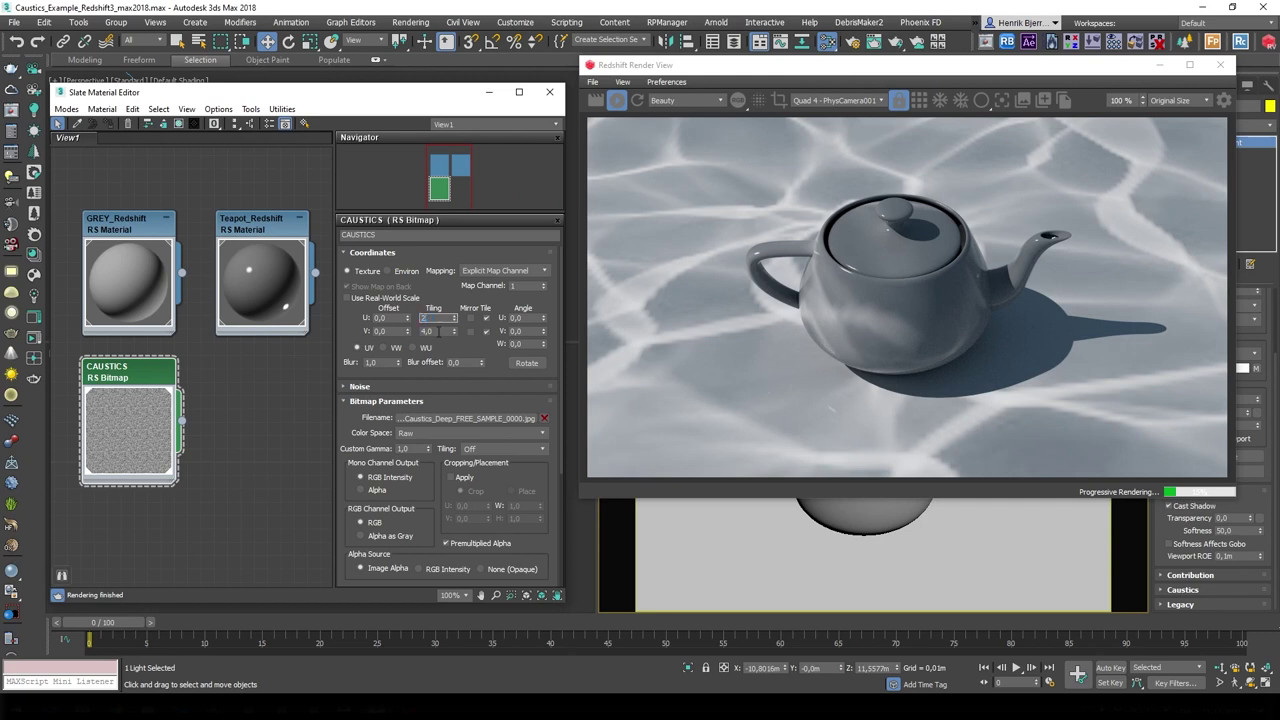
pyautogui.write('20')
pyautogui.press('Tab')
pyautogui.write('20')
pyautogui.press('Return')
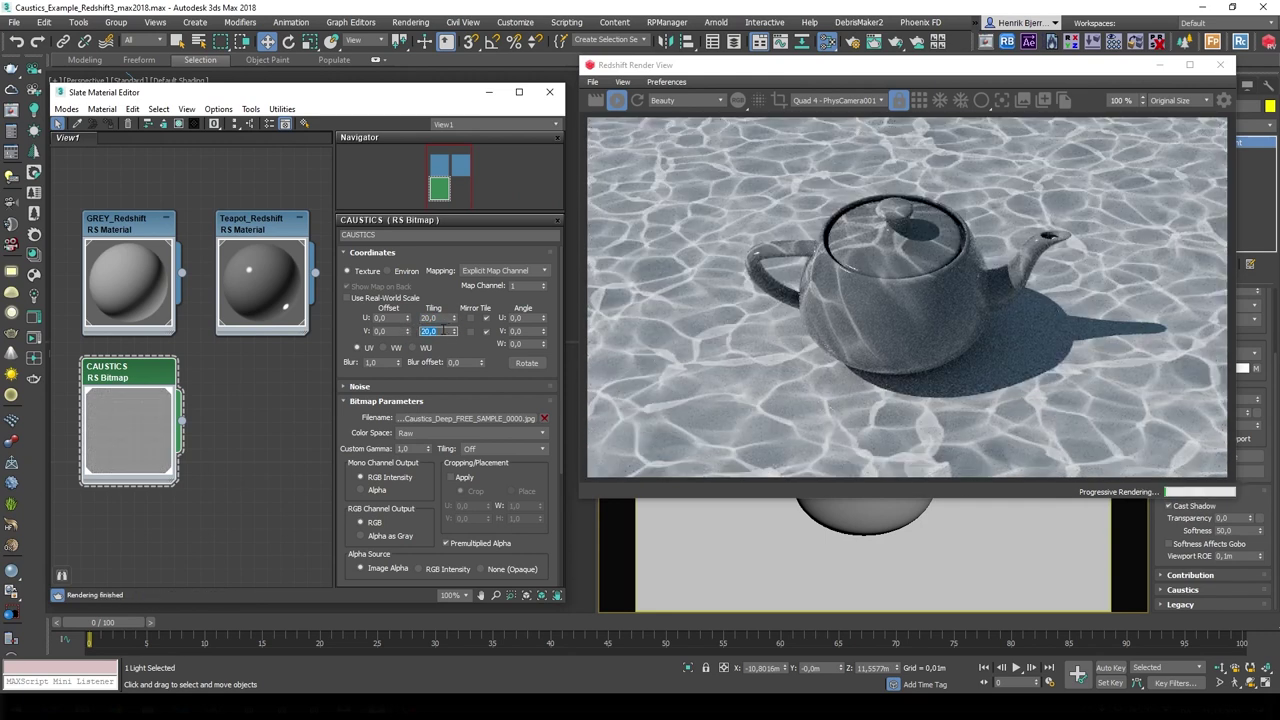
# Increase the CAUSTICS bitmap's U and V tiling to 30, then to 40.
pyautogui.doubleClick(434, 318)
pyautogui.write('30')
pyautogui.press('Return')
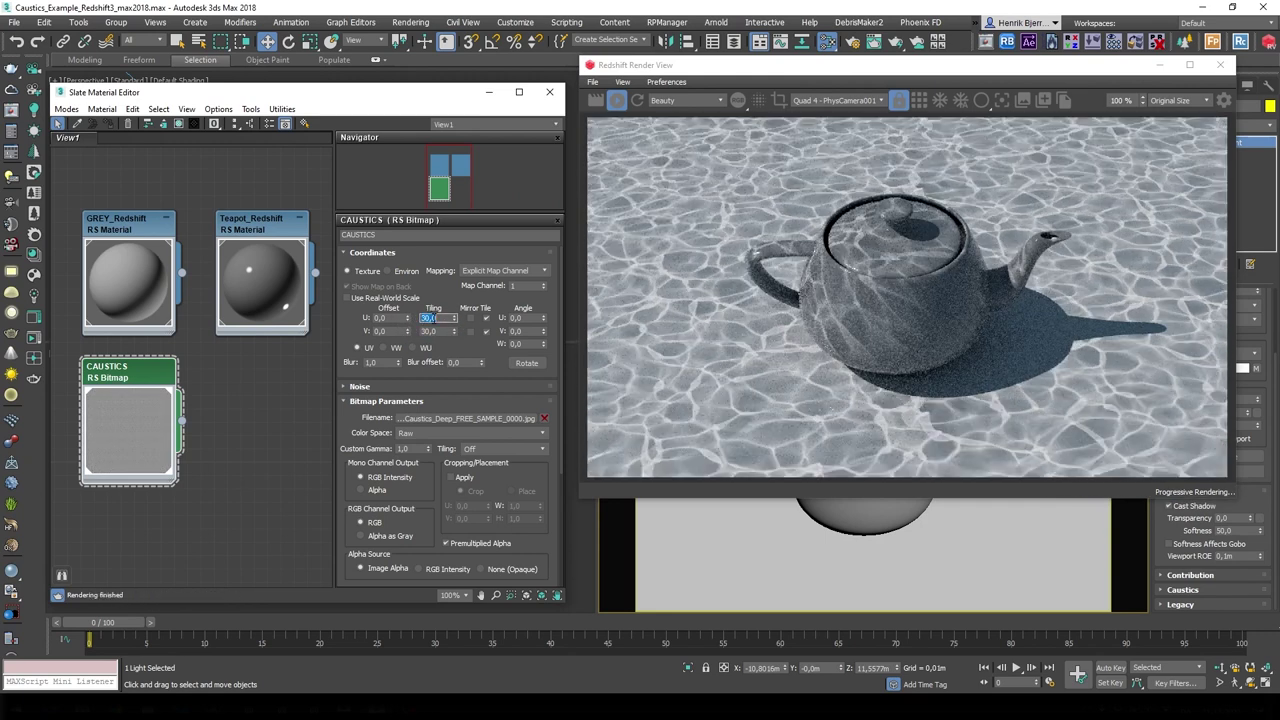
pyautogui.write('40')
pyautogui.press('Tab')
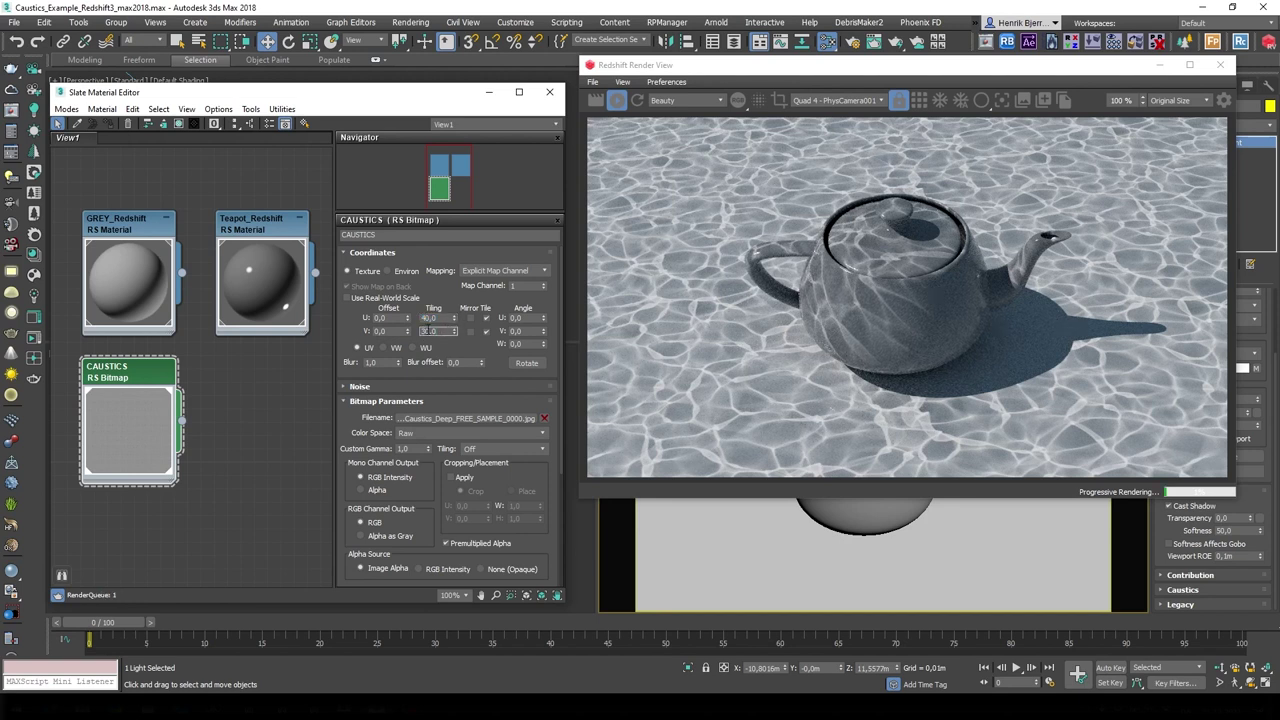
pyautogui.write('40')
pyautogui.press('Return')
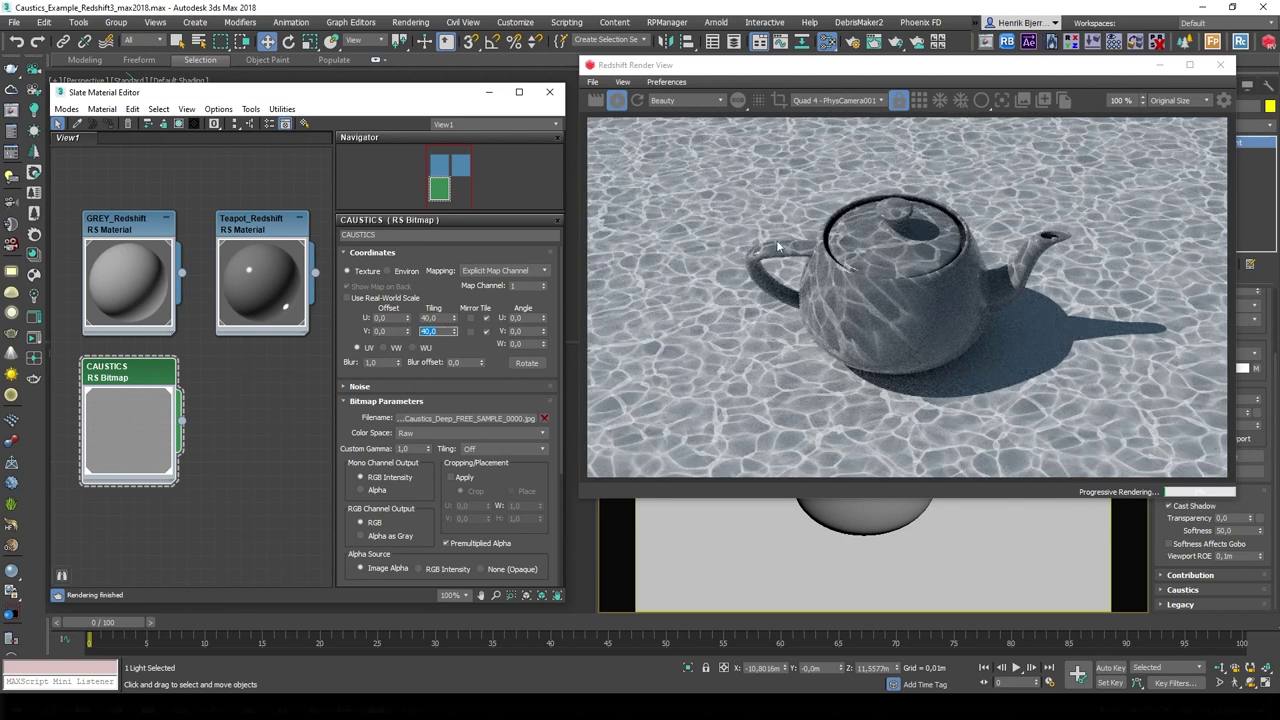
# Try a shadow softness of 200 on the distant spot light, then set it to 1000.
pyautogui.moveTo(1028, 71); pyautogui.dragTo(502, 93)
pyautogui.middleClick(909, 204)
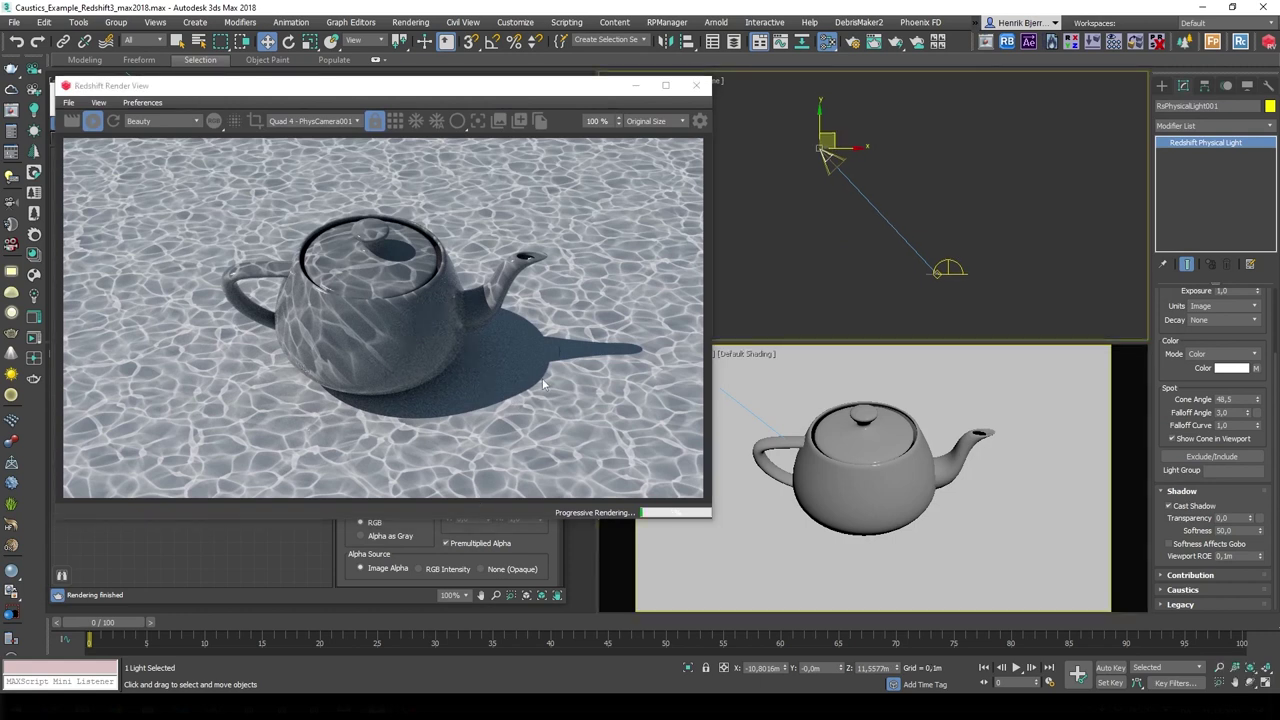
pyautogui.doubleClick(1232, 530)
pyautogui.write('200')
pyautogui.press('Return')
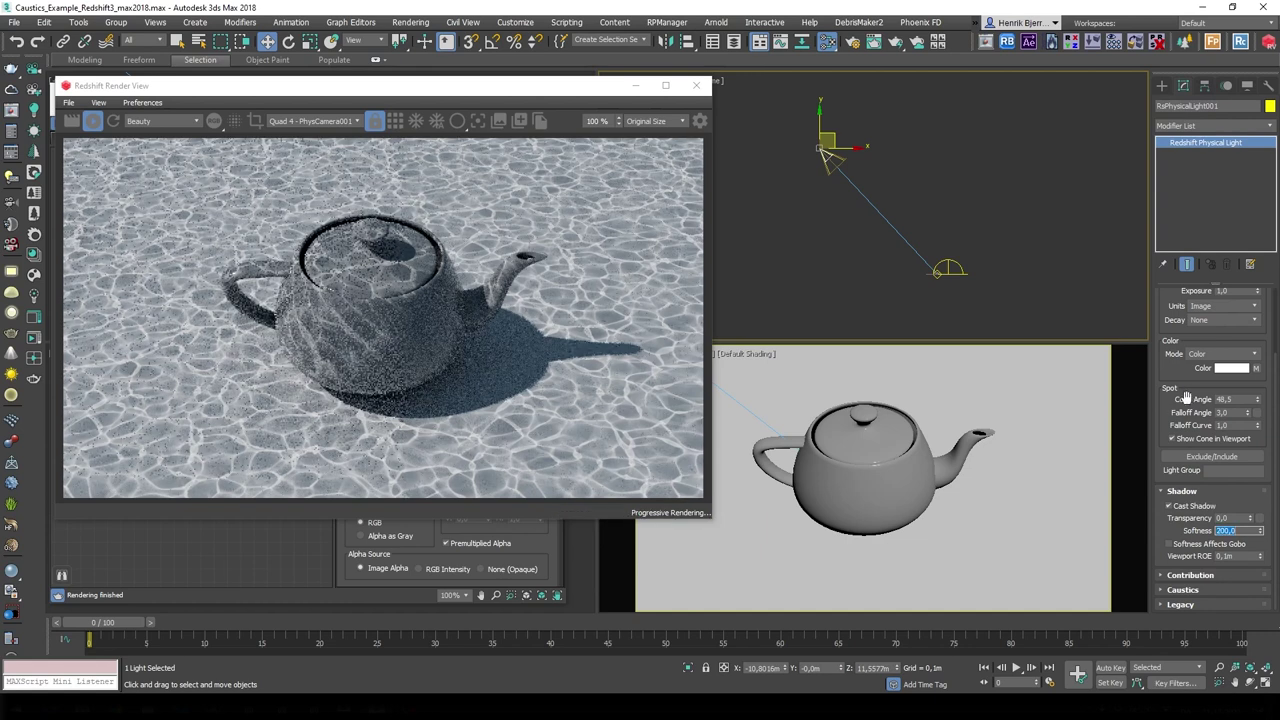
pyautogui.write('1000')
pyautogui.press('Return')
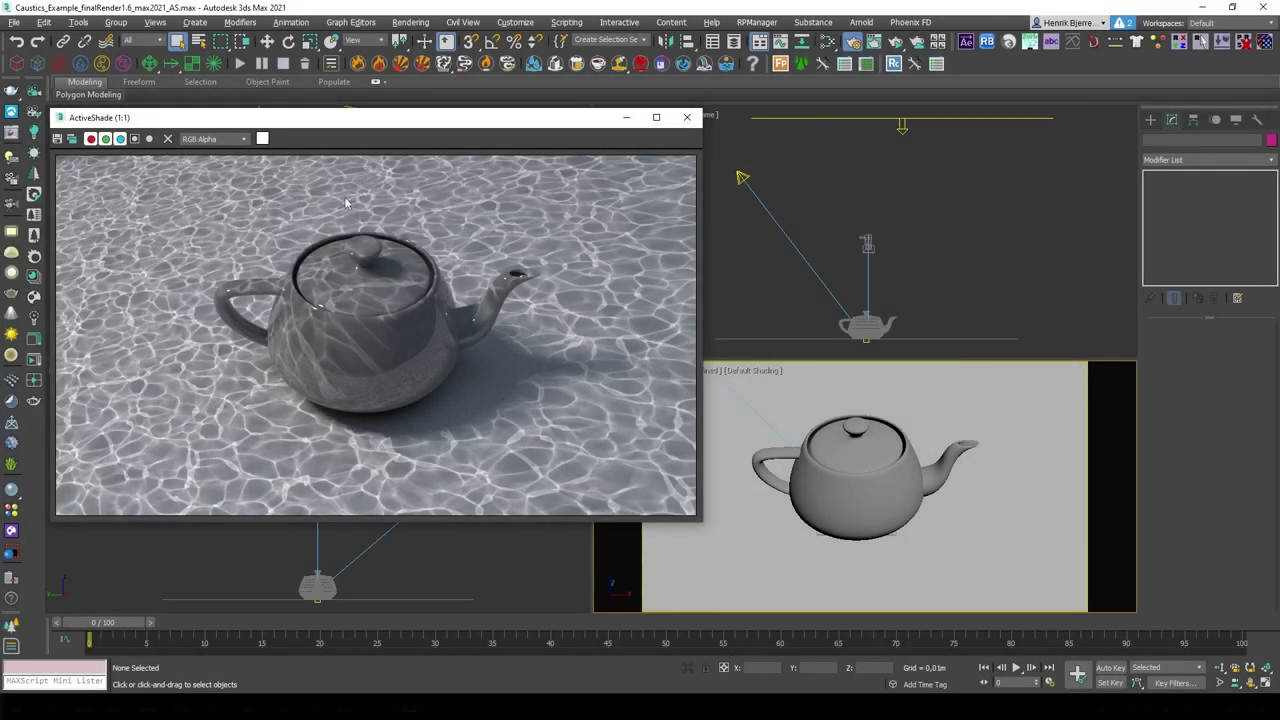
# Minimize the finalRender ActiveShade window, select the target spot light aimed at the teapot and check the Standard light types.
pyautogui.click(627, 118)
pyautogui.moveTo(946, 161); pyautogui.dragTo(877, 121)
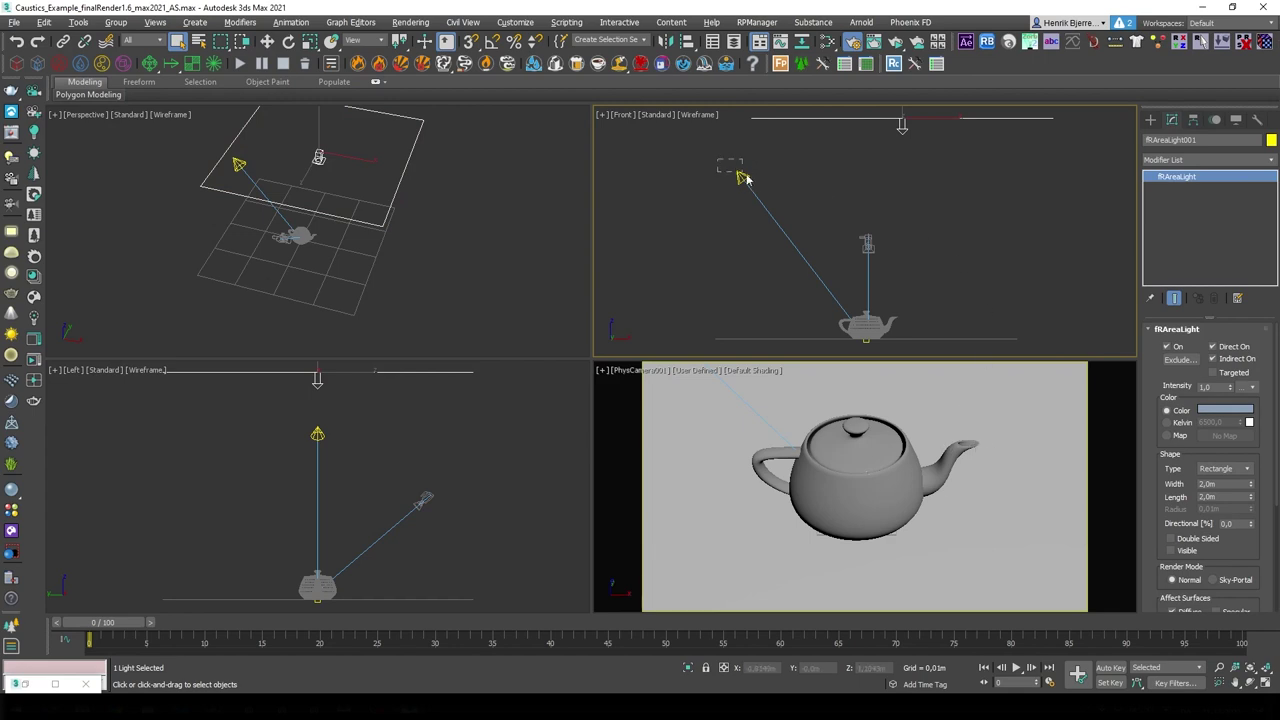
pyautogui.click(799, 230)
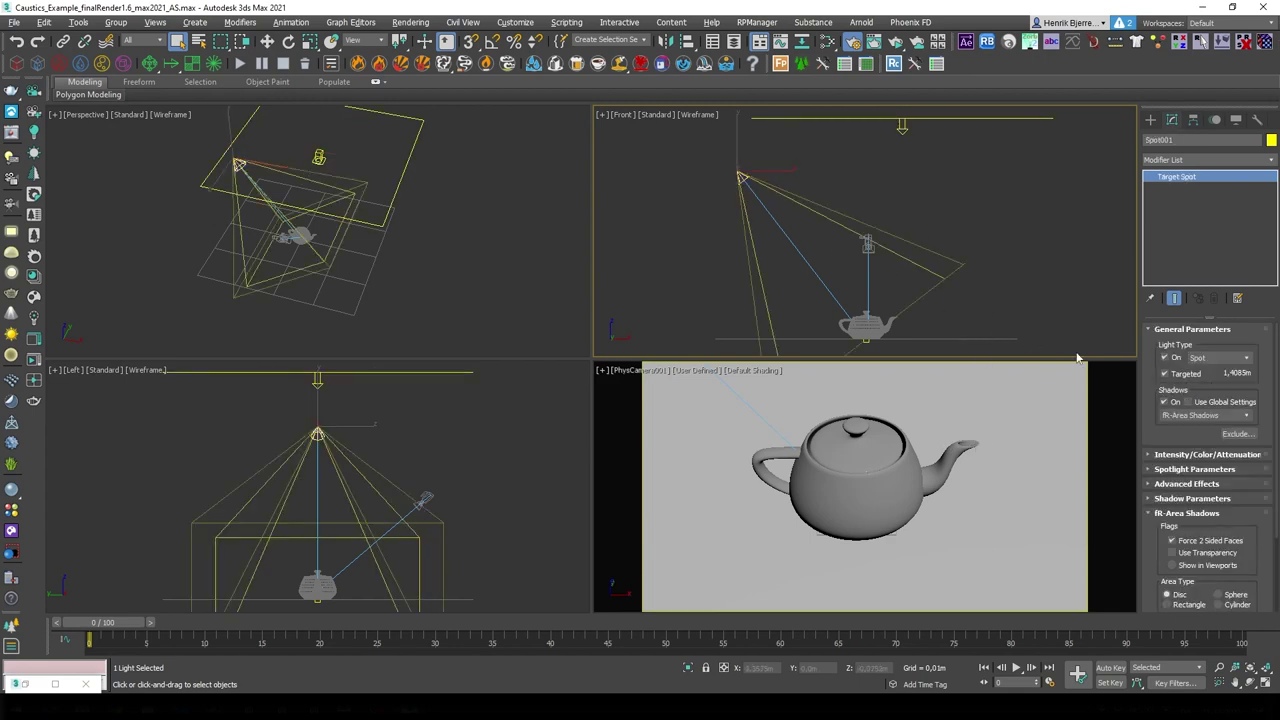
pyautogui.click(1150, 120)
pyautogui.click(1180, 158)
pyautogui.click(1178, 187)
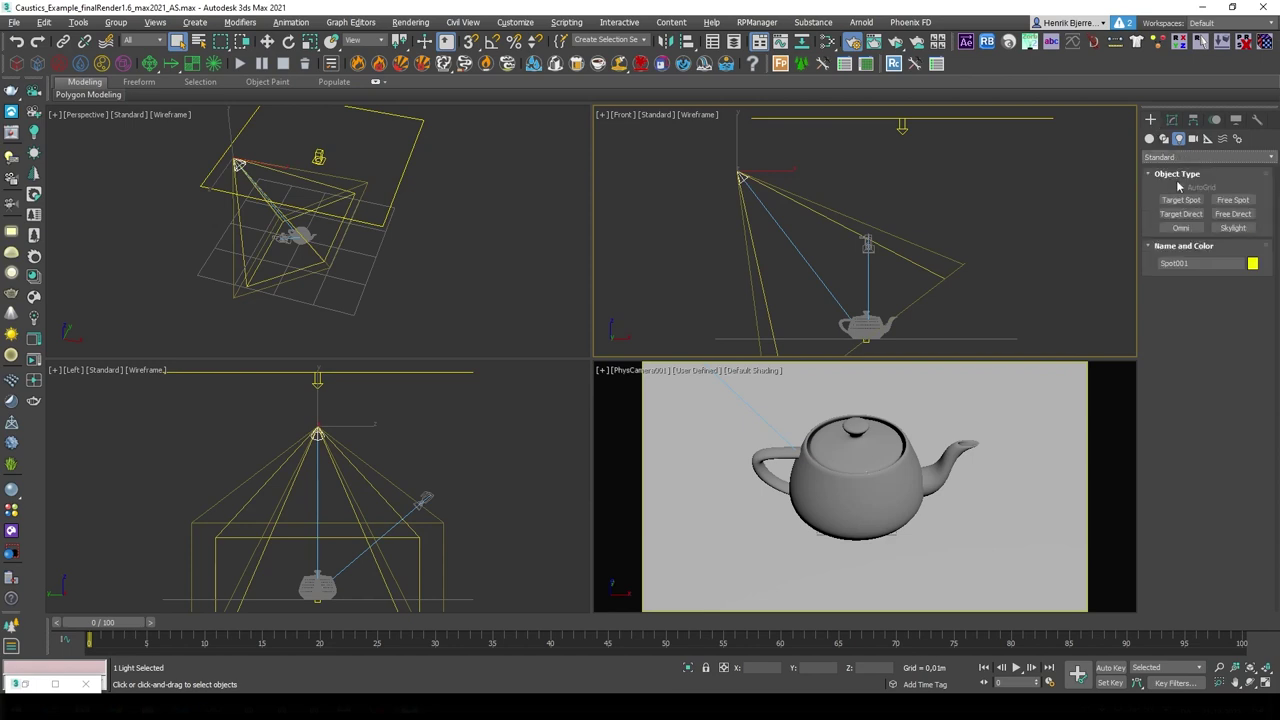
pyautogui.click(1173, 121)
# Examine the spot light's available shadow types and its intensity, color and attenuation settings.
pyautogui.moveTo(1150, 431); pyautogui.dragTo(1155, 384)
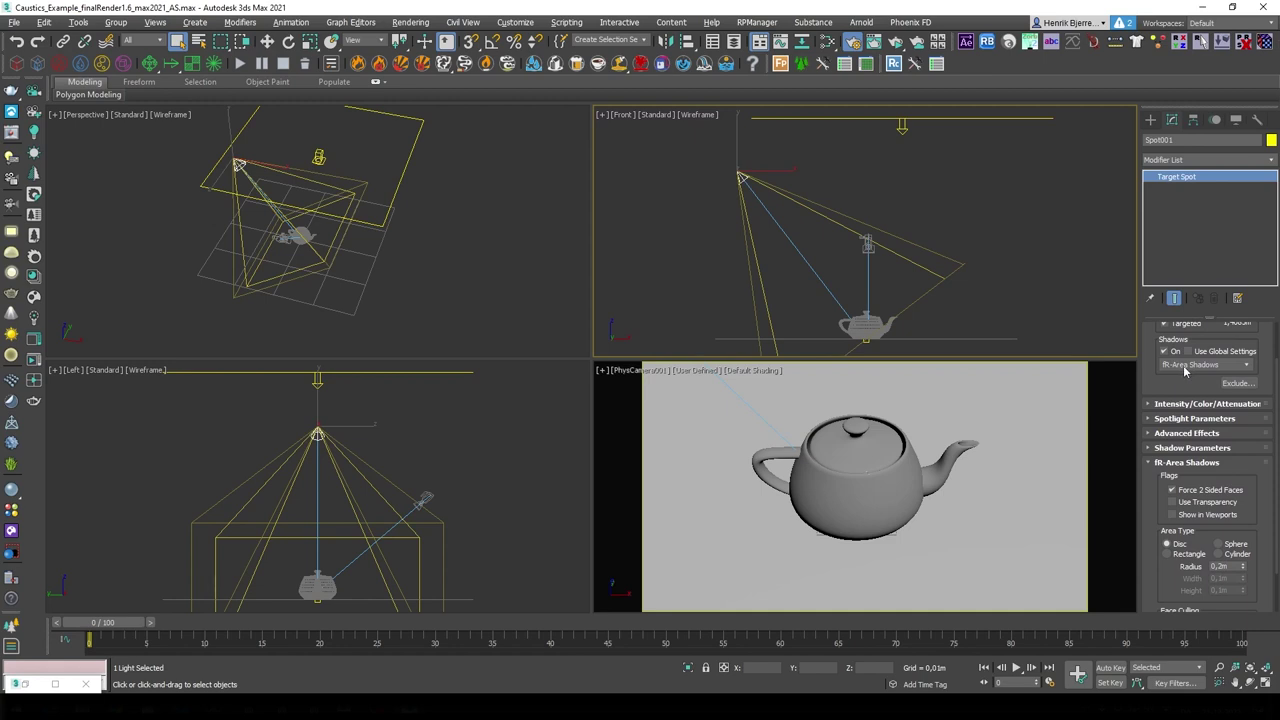
pyautogui.click(1188, 367)
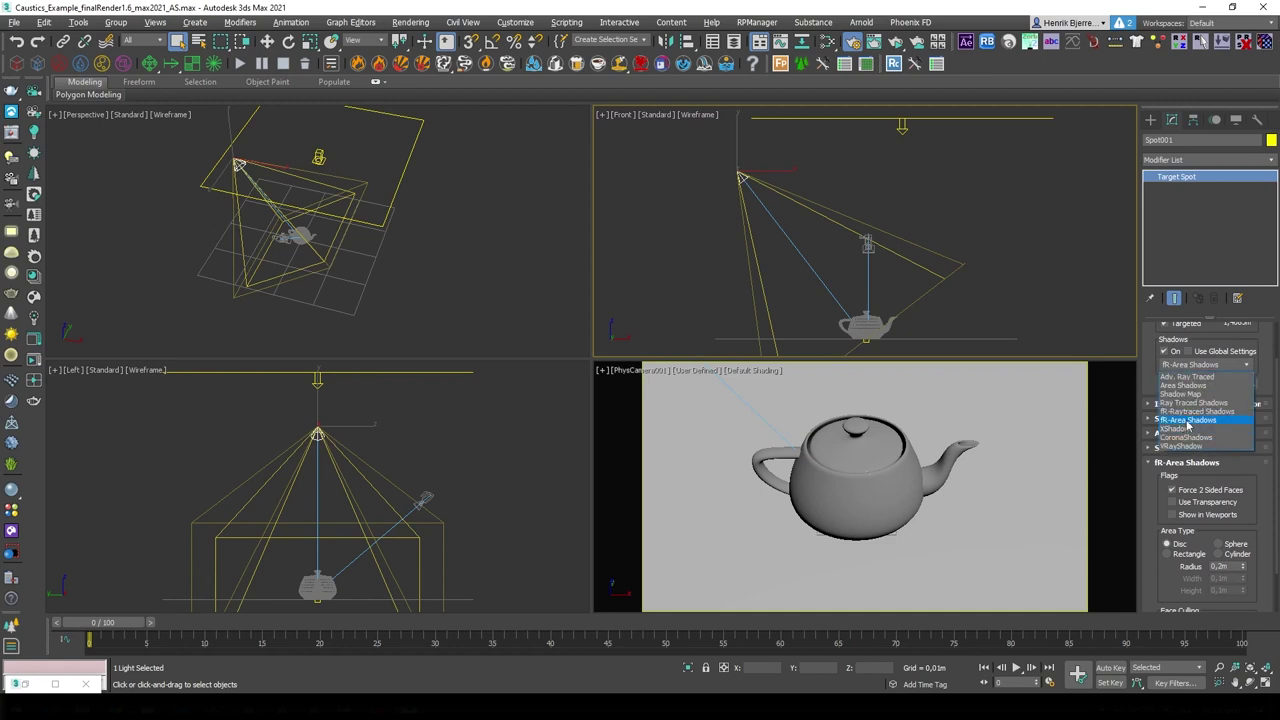
pyautogui.click(1153, 370)
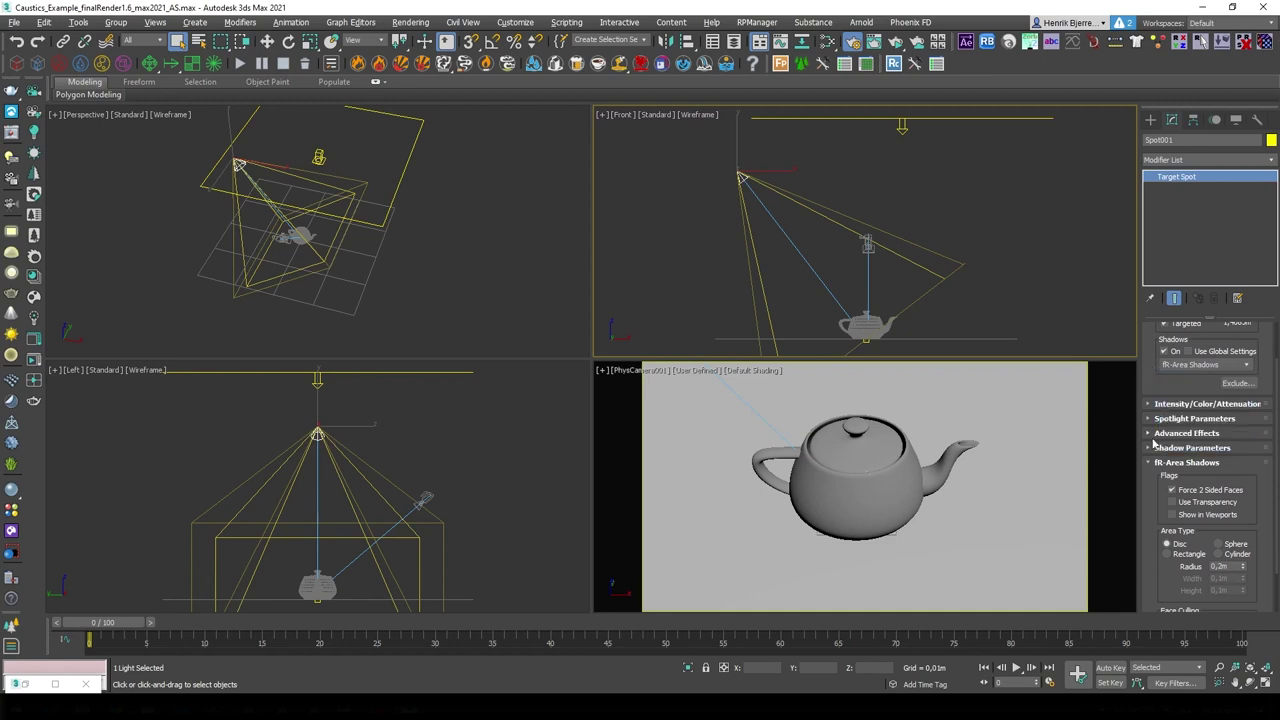
pyautogui.scroll(2, 1160, 485)
pyautogui.click(1190, 455)
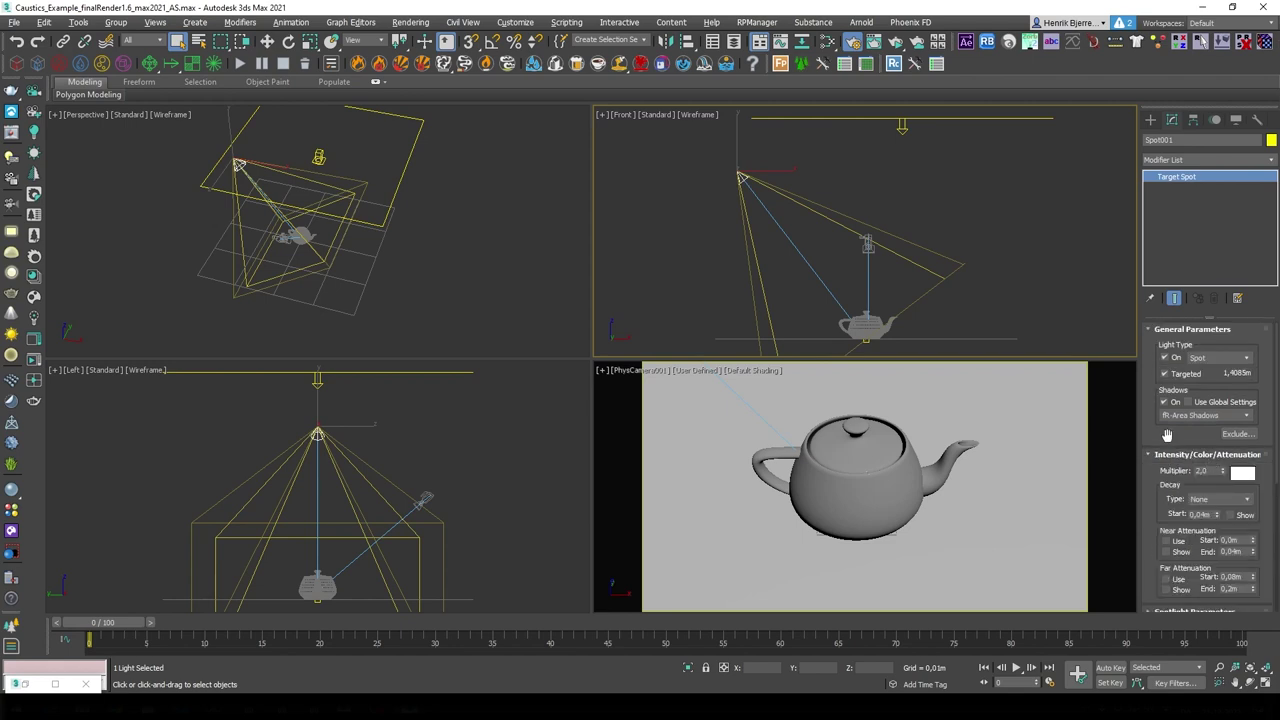
pyautogui.scroll(-3, 1165, 458)
pyautogui.scroll(-3, 1165, 458)
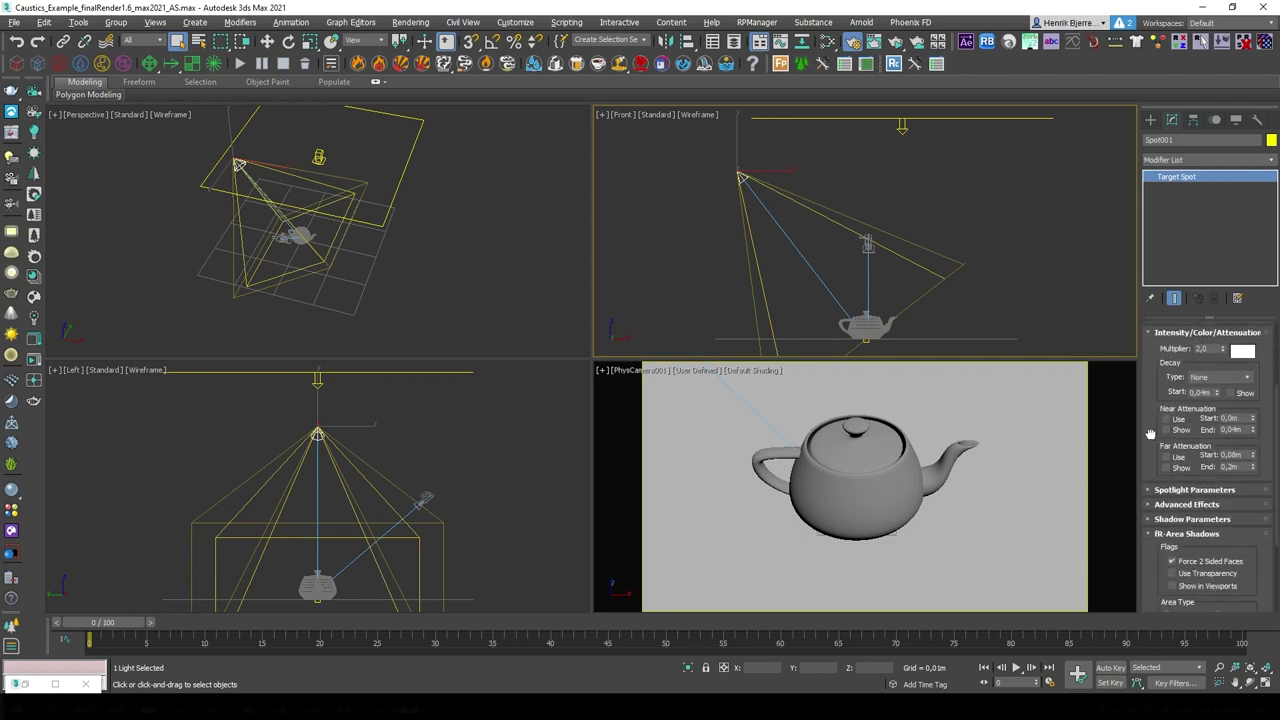
# Examine the spot light's cone settings, including hotspot, falloff and the rectangular shape.
pyautogui.click(1205, 454)
pyautogui.scroll(-2, 1175, 480)
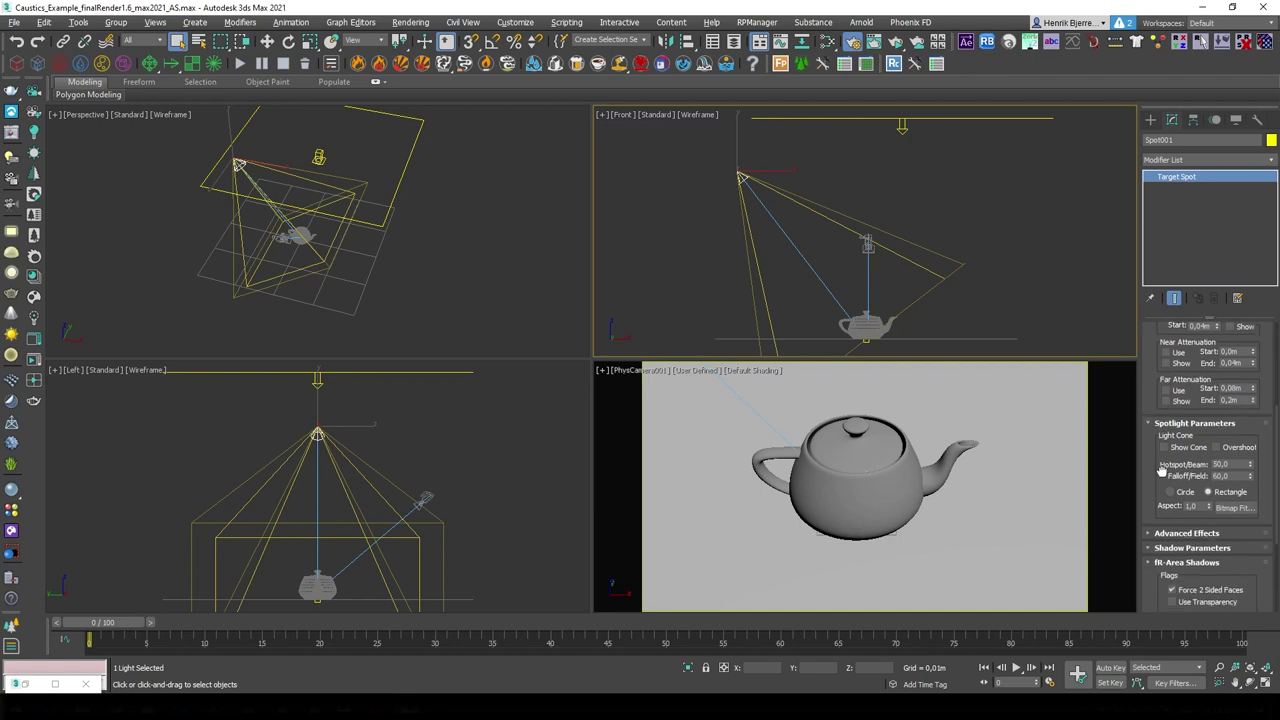
pyautogui.moveTo(1255, 449); pyautogui.dragTo(1236, 285)
pyautogui.rightClick(1009, 403)
pyautogui.middleClick(991, 294)
pyautogui.hotkey('ctrl', 'z')
pyautogui.middleClick(994, 441)
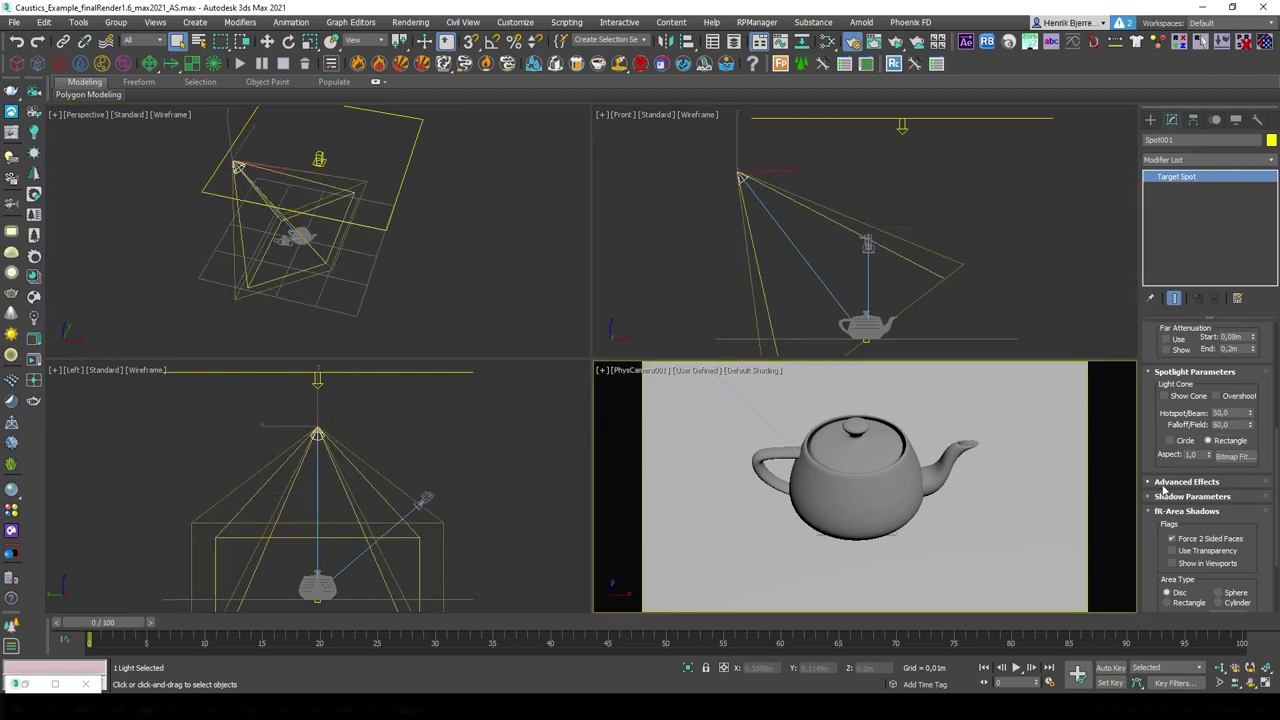
# Examine the spot light's projector map and the radius of its fR-Area Shadows.
pyautogui.click(1178, 488)
pyautogui.scroll(-4, 1182, 470)
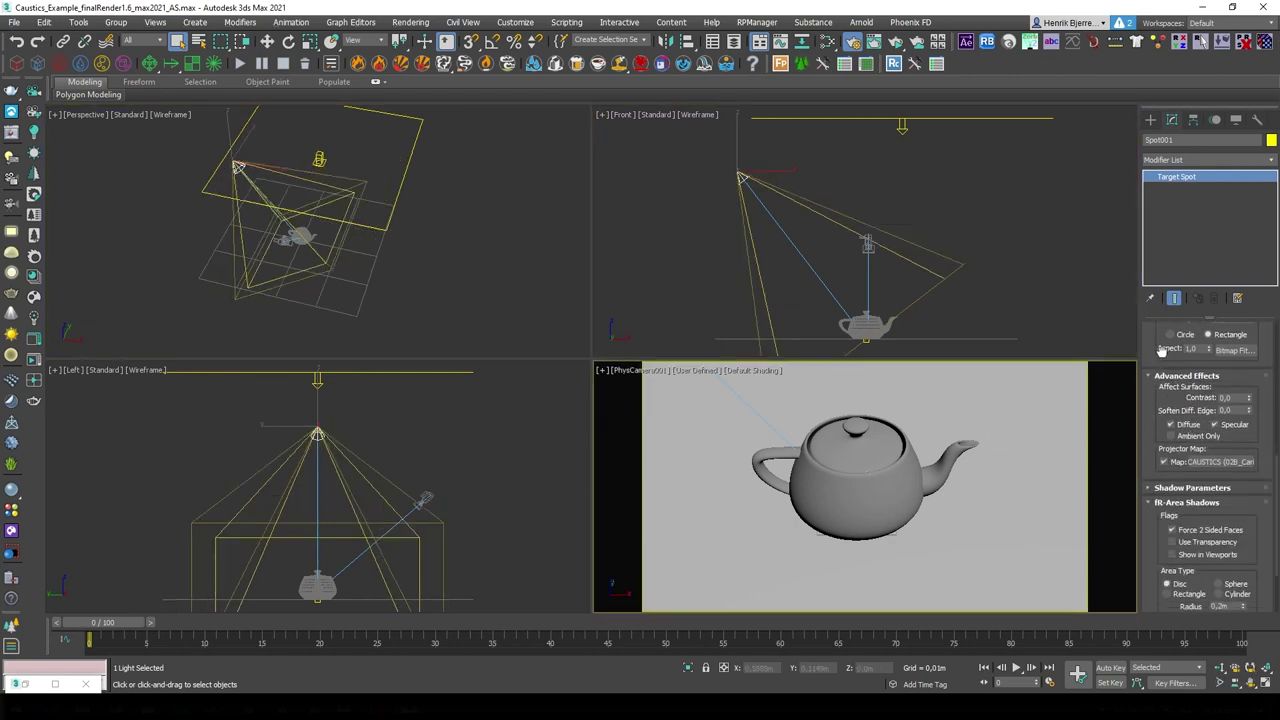
pyautogui.scroll(-3, 1200, 470)
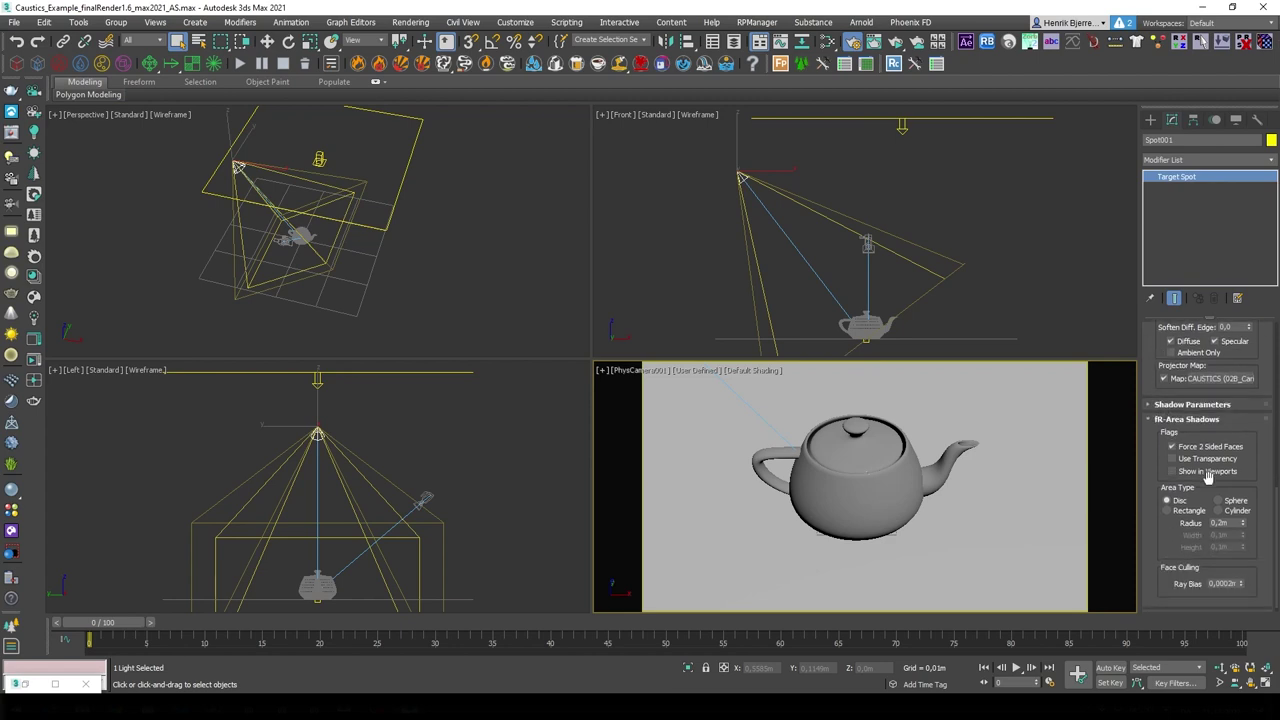
pyautogui.scroll(-1, 1160, 472)
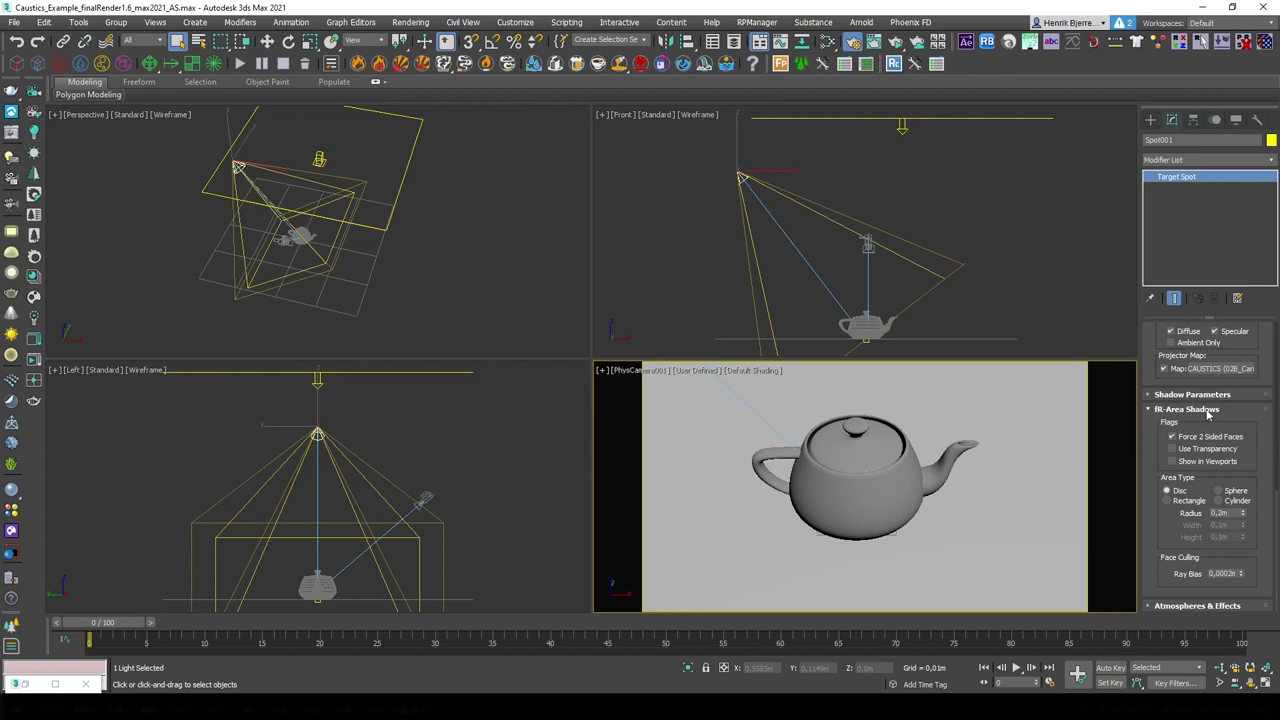
pyautogui.doubleClick(1232, 513)
# Open the Slate Material Editor, look through the General map types and inspect the CAUSTICS bitmap's parameters.
pyautogui.press('m')
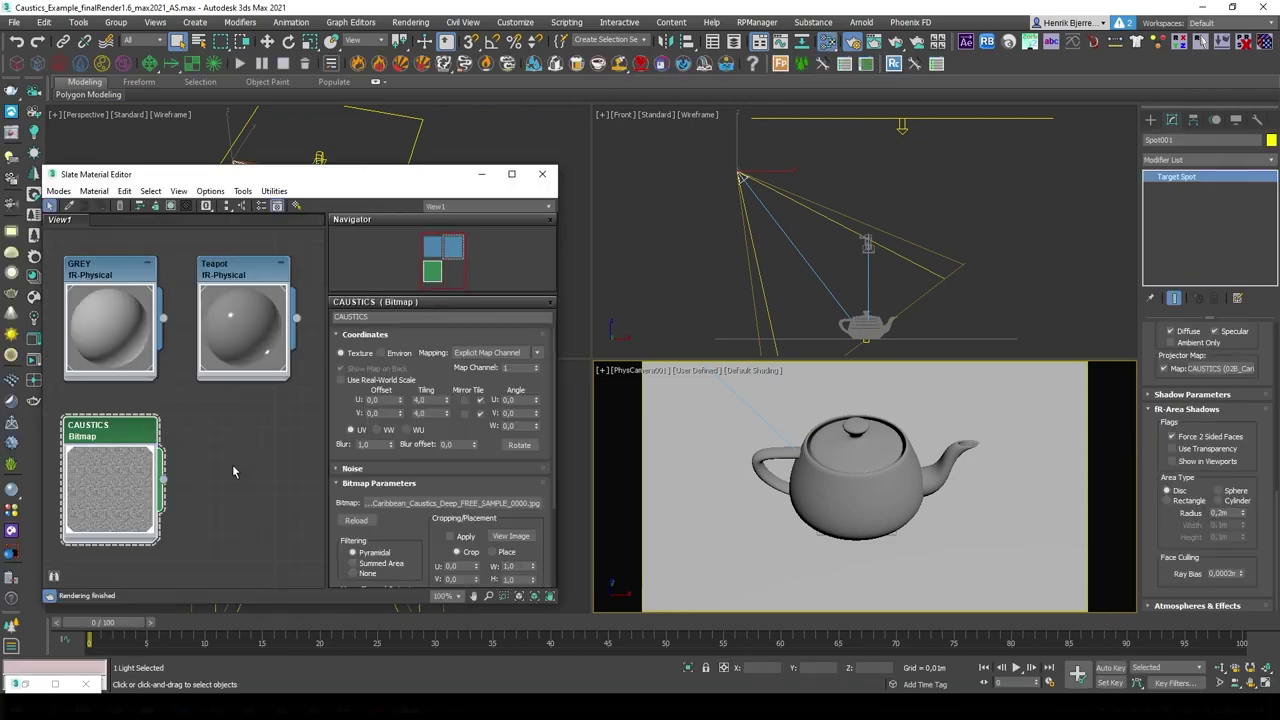
pyautogui.moveTo(348, 419); pyautogui.dragTo(351, 360)
pyautogui.rightClick(209, 438)
pyautogui.moveTo(240, 456)
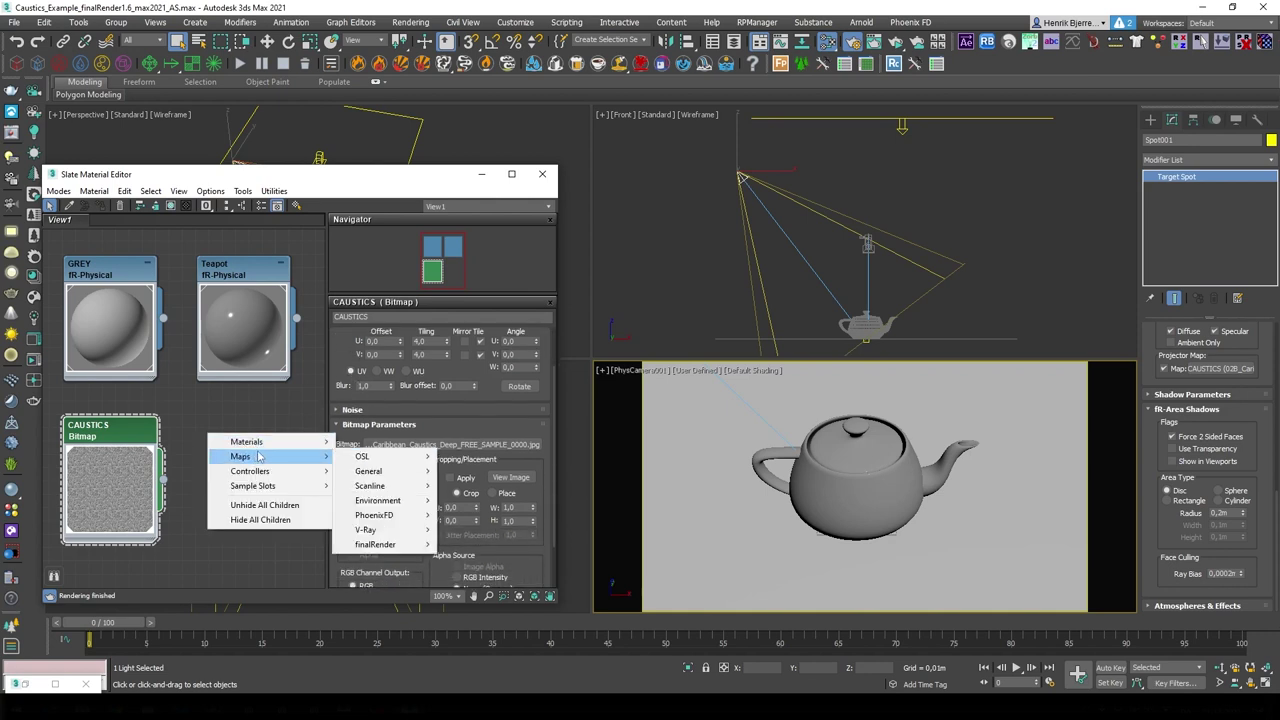
pyautogui.moveTo(370, 471)
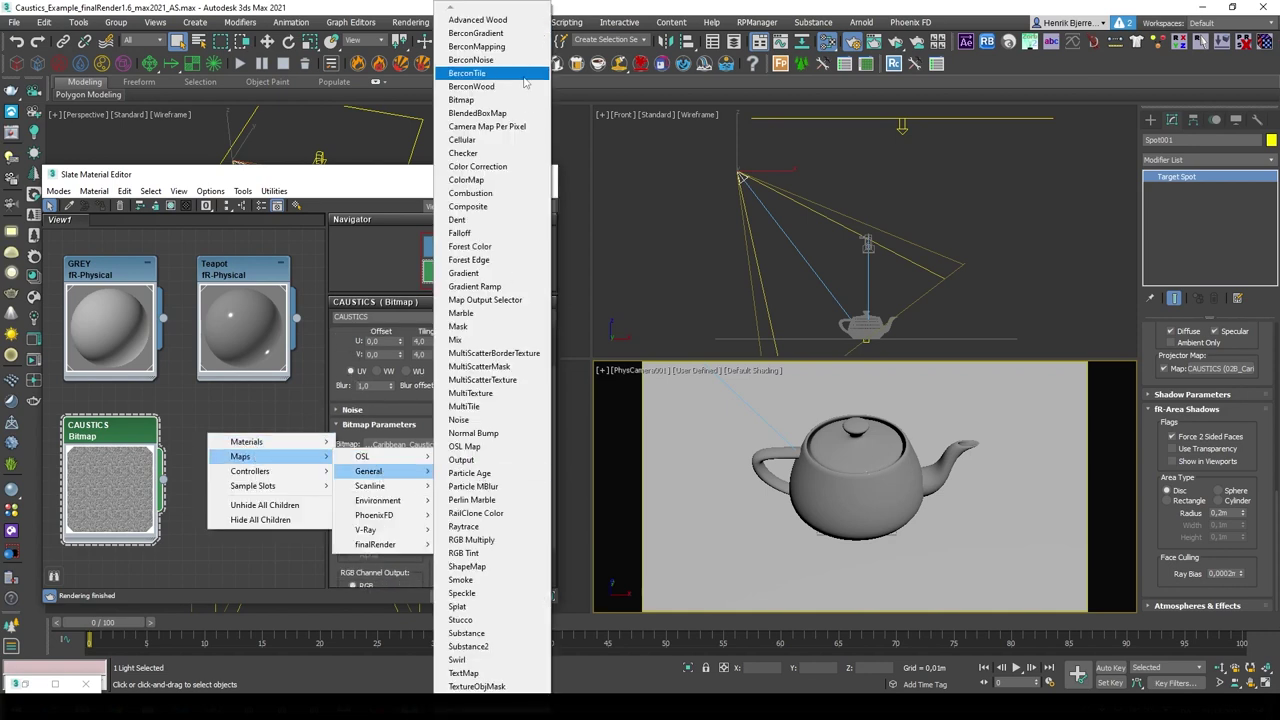
pyautogui.click(240, 424)
pyautogui.click(119, 431)
pyautogui.moveTo(408, 463); pyautogui.dragTo(415, 514)
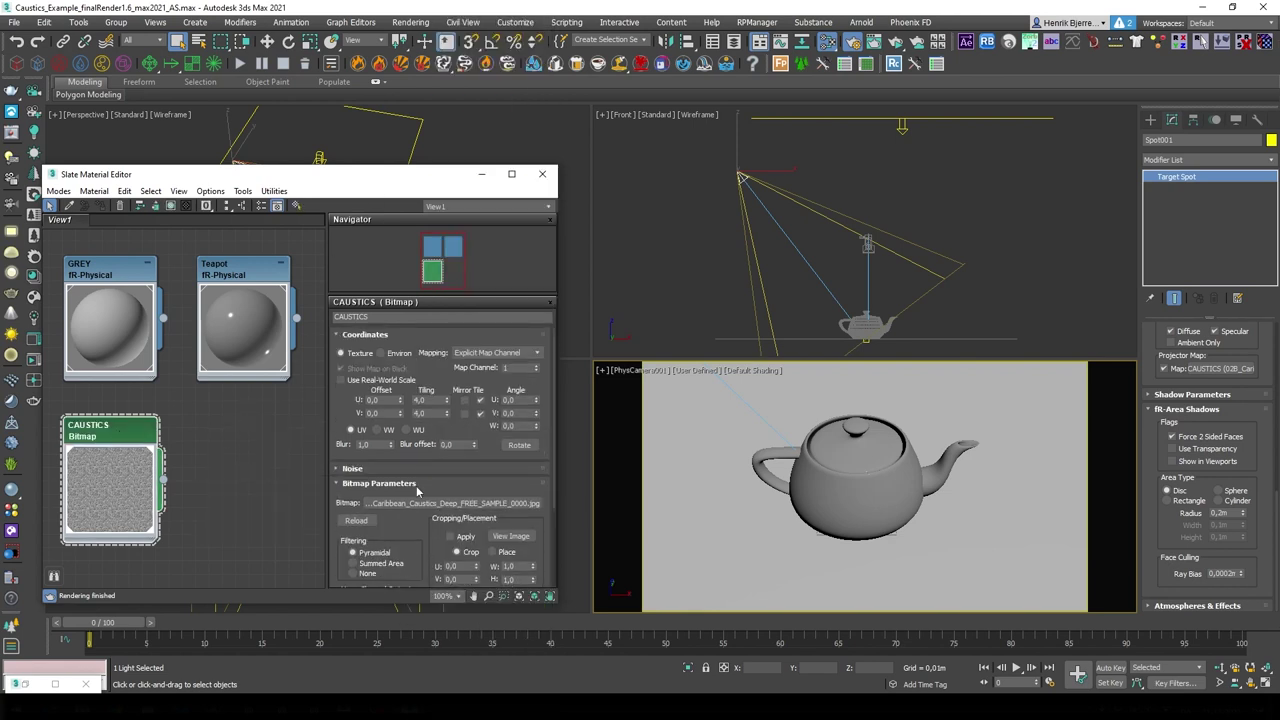
# Load 02B_Caribbean_Caustics_Deep_FREE_SAMPLE_0000.jpg into the CAUSTICS bitmap with the gamma override at 1.0.
pyautogui.click(455, 503)
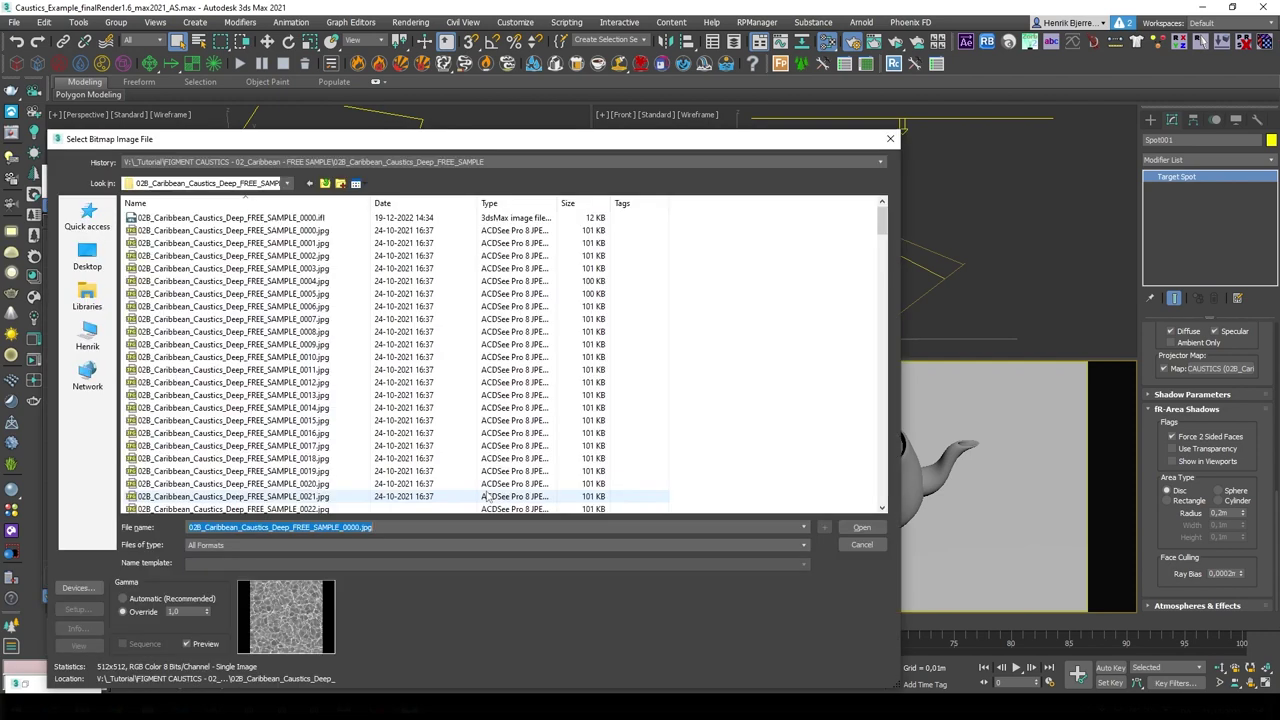
pyautogui.click(321, 232)
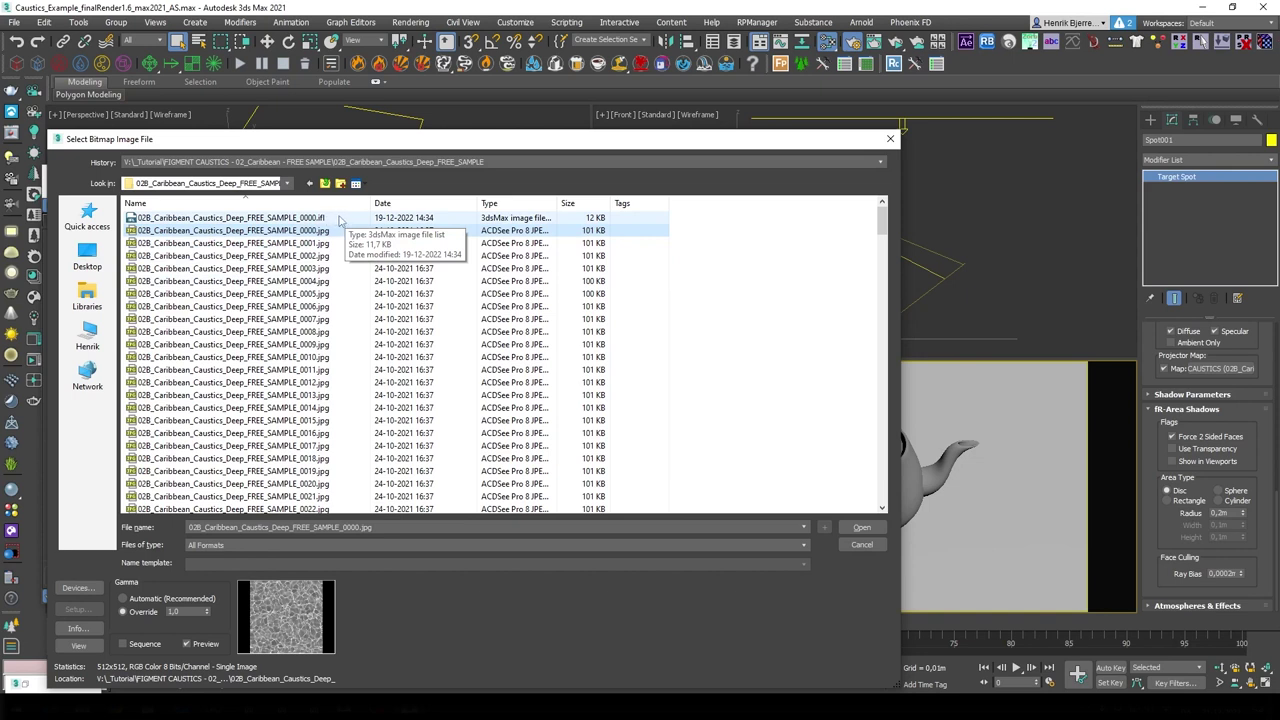
pyautogui.moveTo(187, 611); pyautogui.dragTo(141, 617)
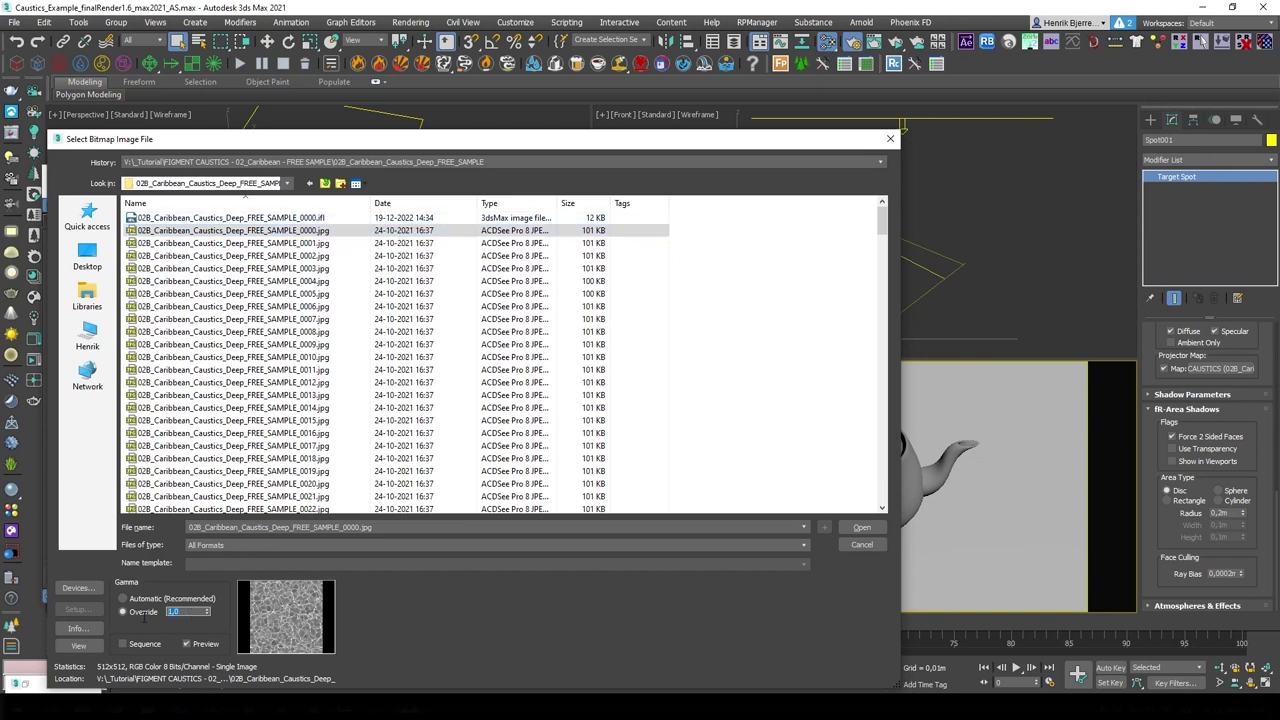
pyautogui.click(861, 527)
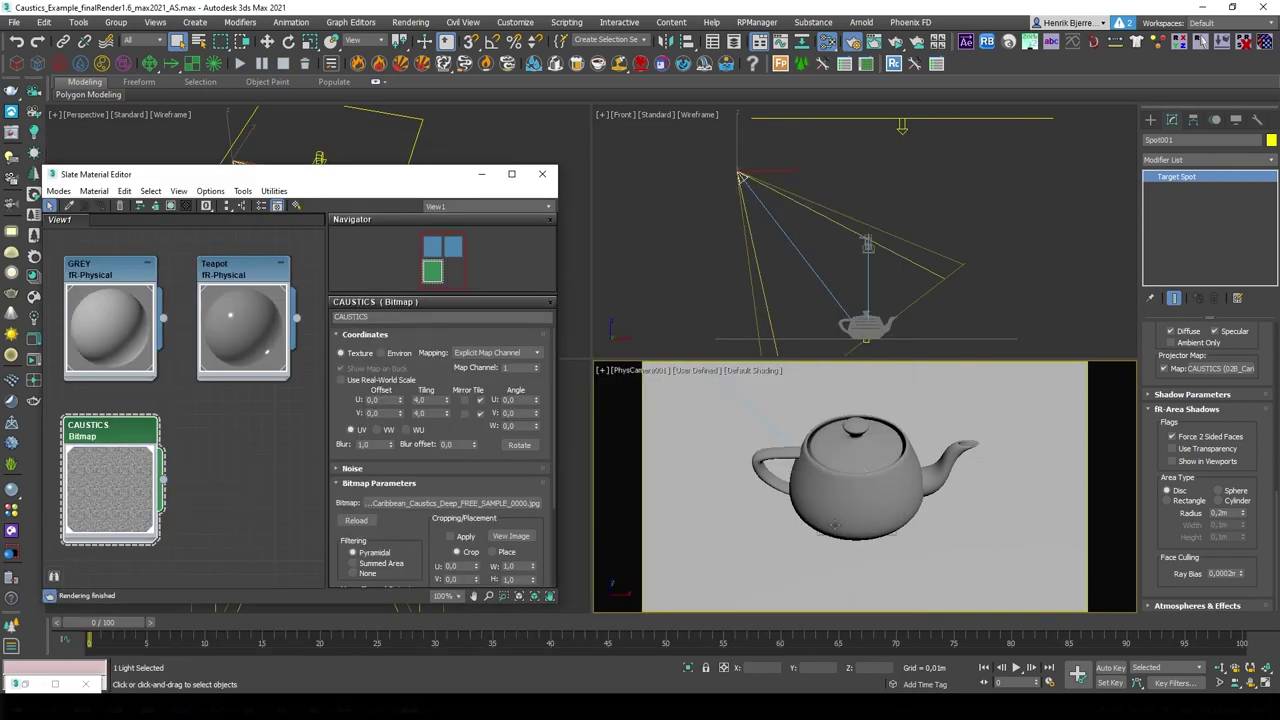
# Examine the CAUSTICS bitmap's U and V tiling and its Time settings for start frame, playback rate and end condition.
pyautogui.doubleClick(438, 400)
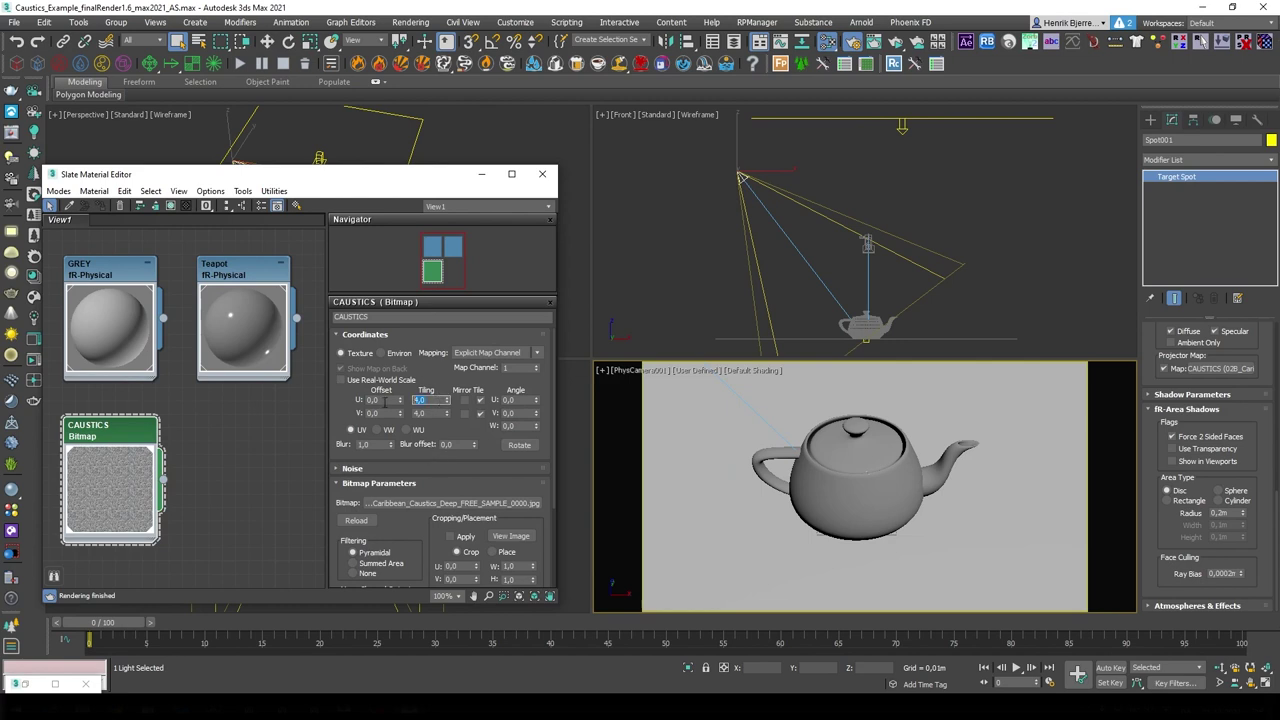
pyautogui.doubleClick(432, 413)
pyautogui.scroll(-4, 485, 447)
pyautogui.scroll(-1, 420, 424)
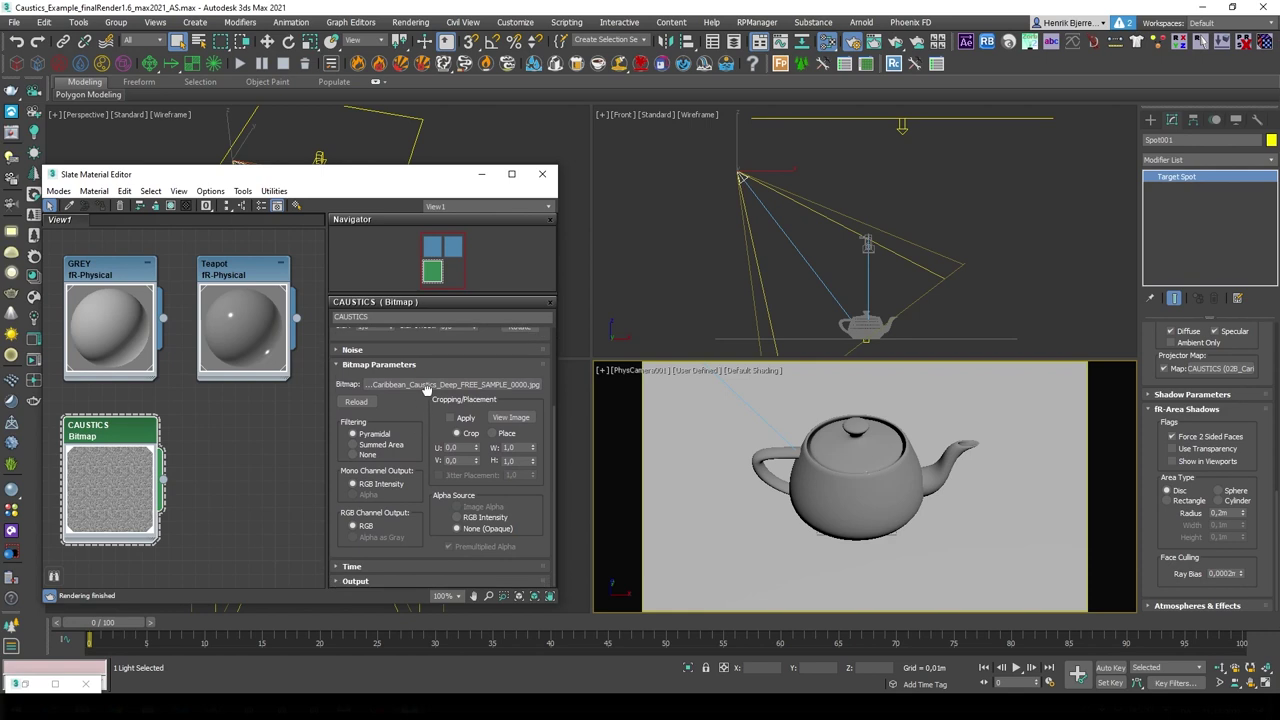
pyautogui.click(362, 568)
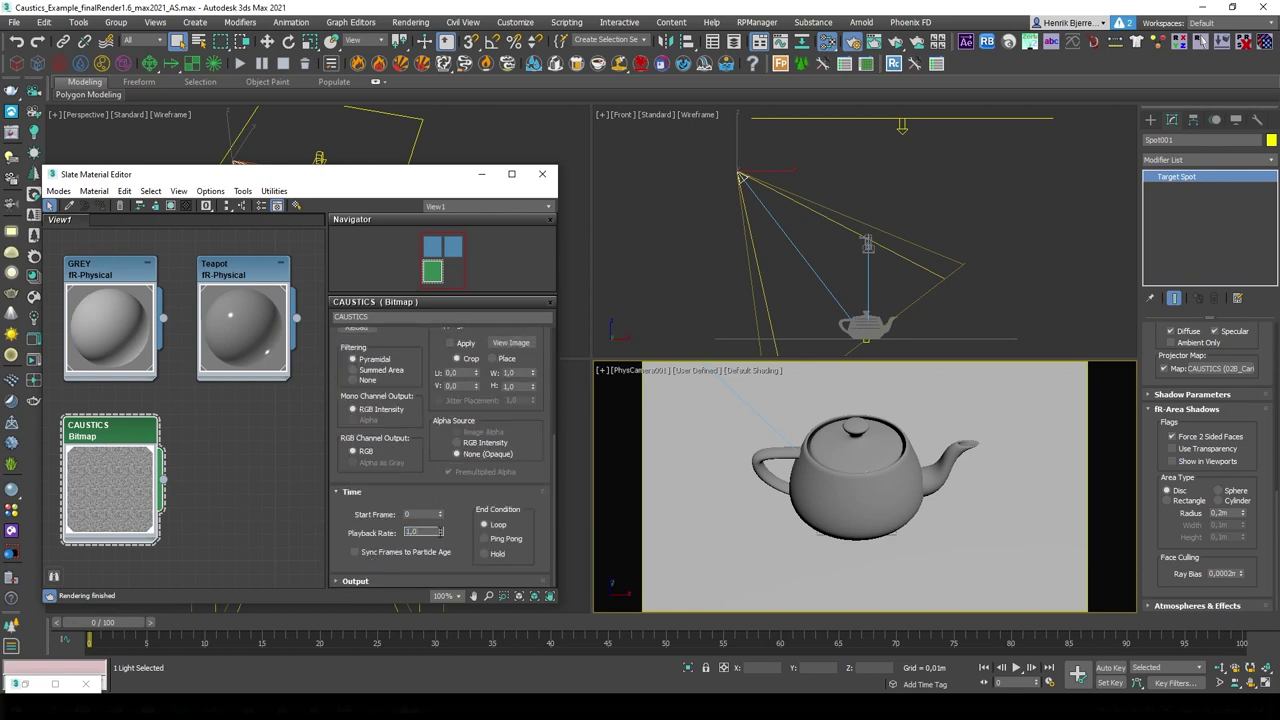
pyautogui.moveTo(428, 459); pyautogui.dragTo(415, 620)
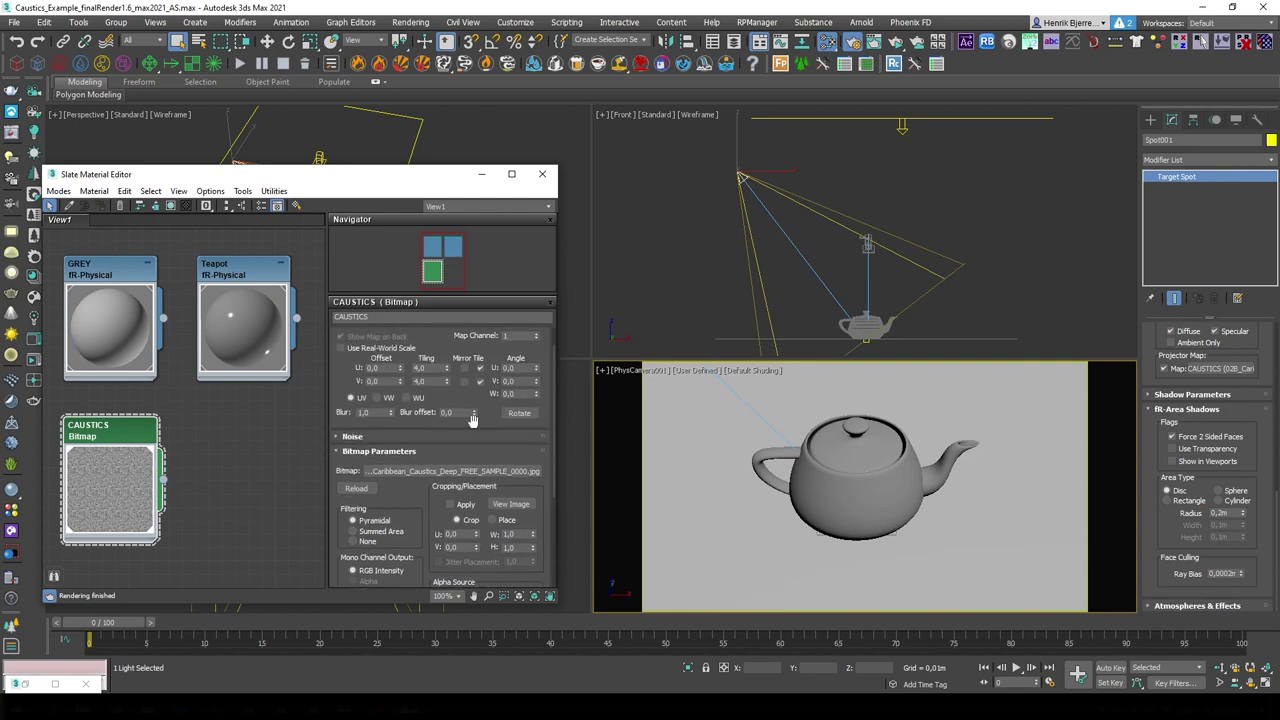
pyautogui.moveTo(487, 408); pyautogui.dragTo(487, 450)
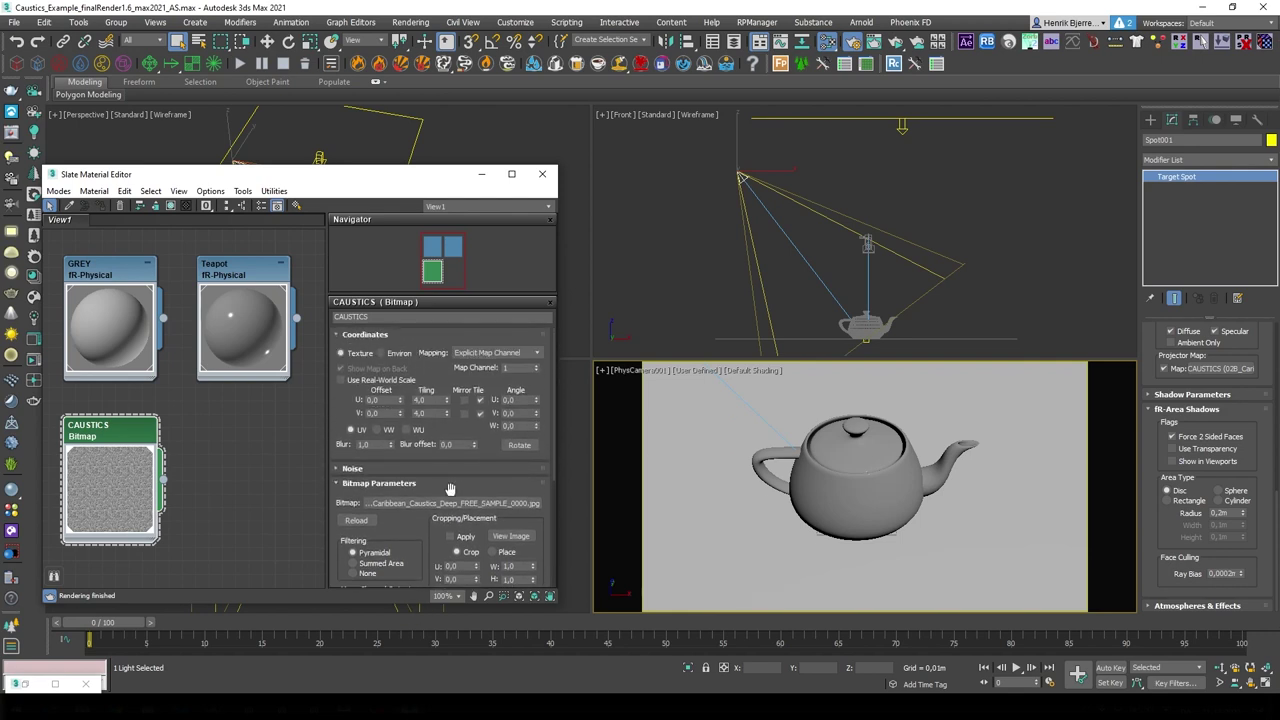
# Assign the CAUSTICS bitmap as an instance to the spot light's projector map.
pyautogui.moveTo(1160, 427); pyautogui.dragTo(1162, 578)
pyautogui.moveTo(162, 480); pyautogui.dragTo(1219, 519)
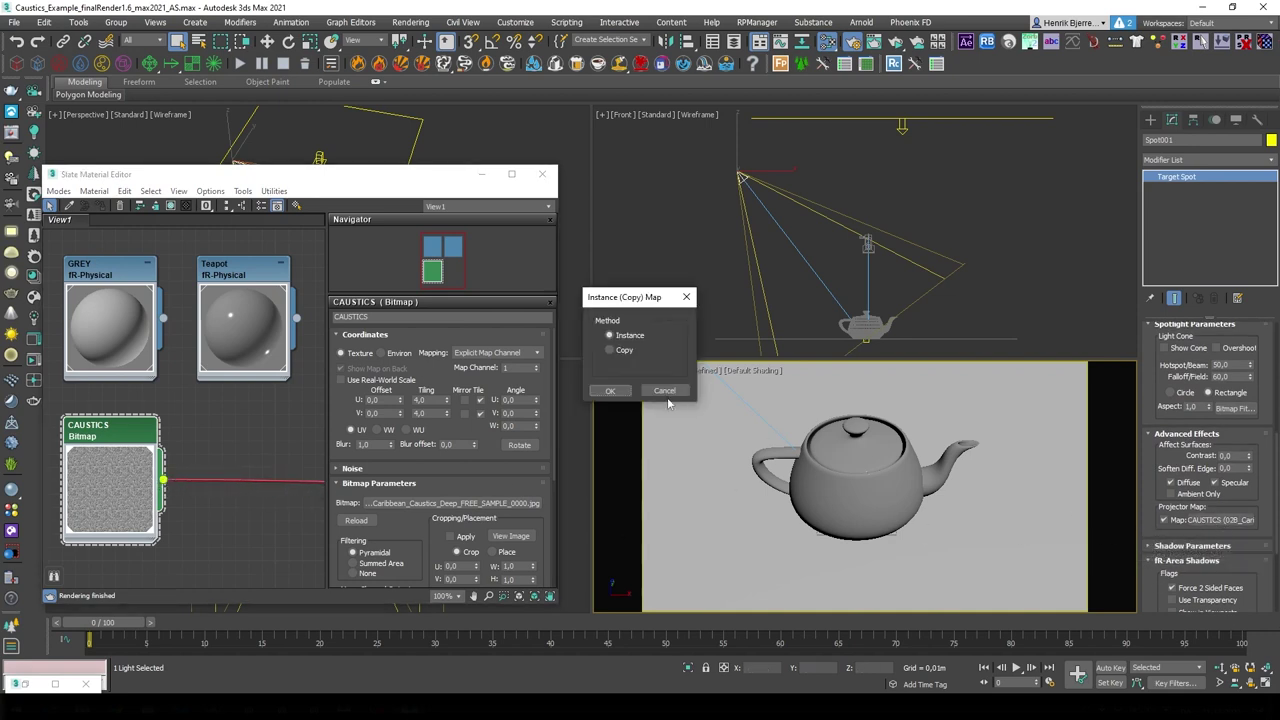
pyautogui.click(610, 390)
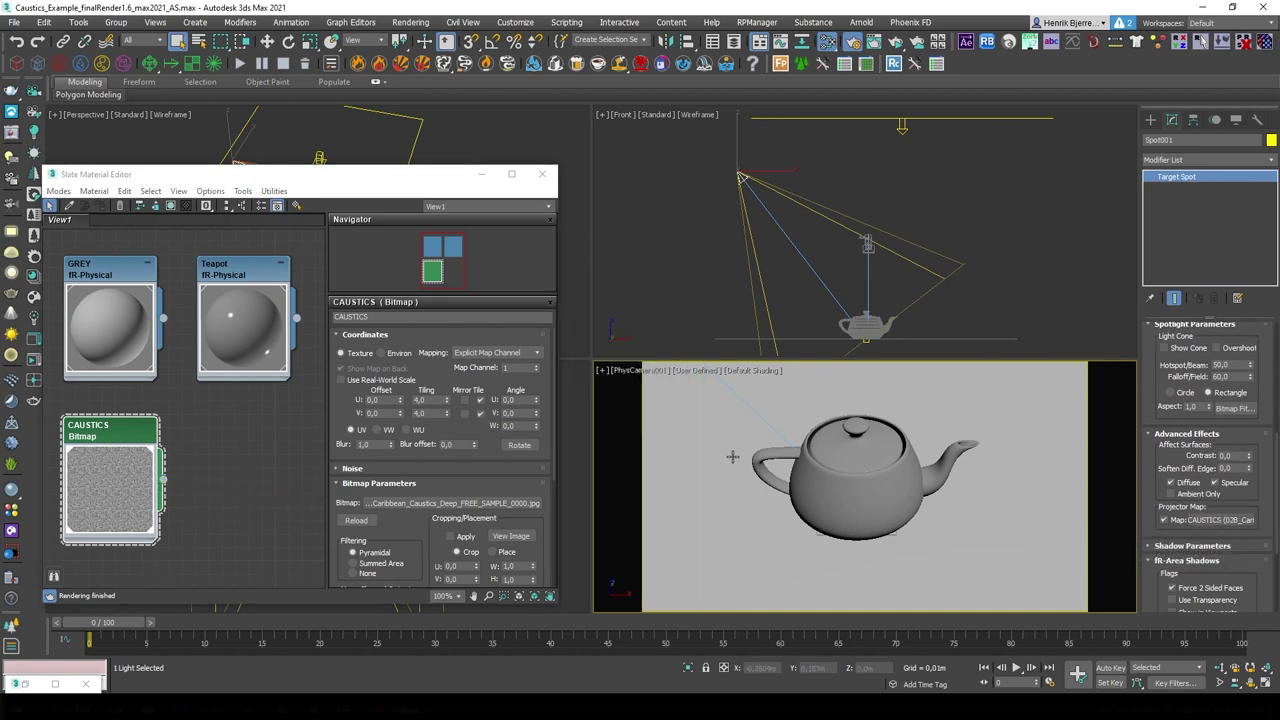
# Try the spot light on the opposite side of the teapot and almost overhead in the Front view, and undo both moves.
pyautogui.click(545, 175)
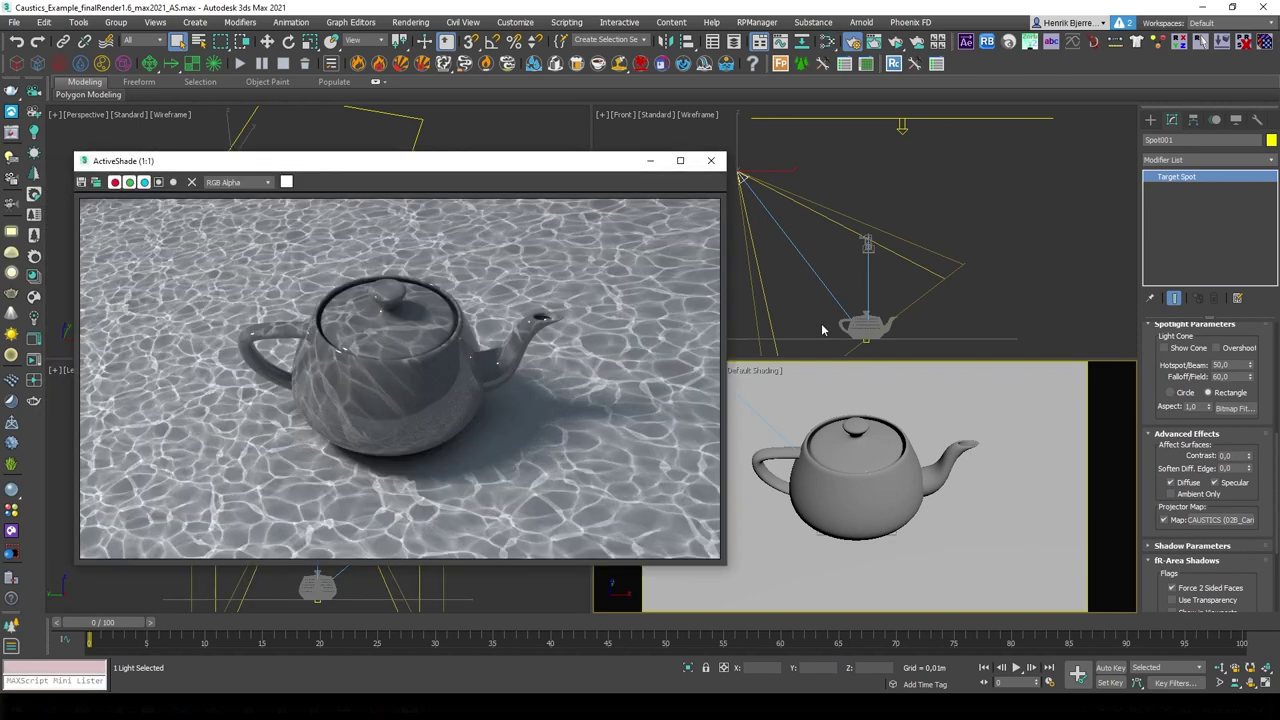
pyautogui.moveTo(612, 163); pyautogui.dragTo(594, 142)
pyautogui.rightClick(796, 177)
pyautogui.press('w')
pyautogui.moveTo(756, 156); pyautogui.dragTo(1064, 173)
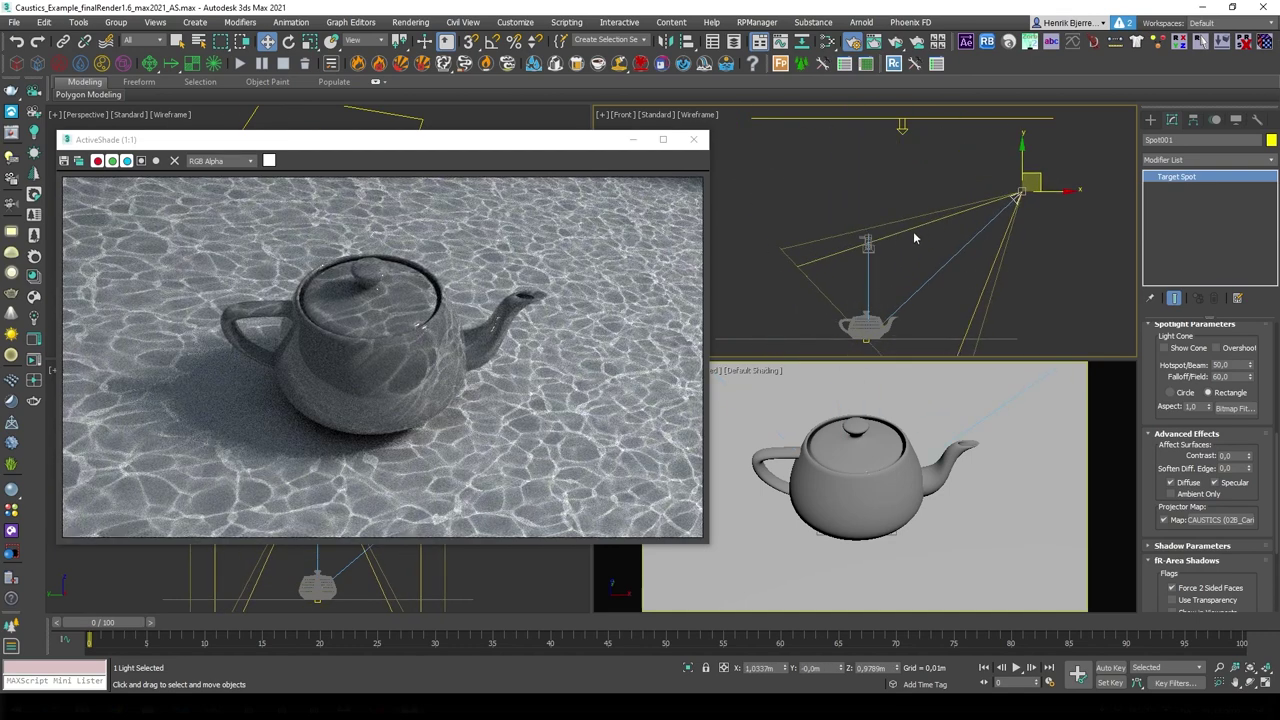
pyautogui.moveTo(1034, 176); pyautogui.dragTo(831, 130)
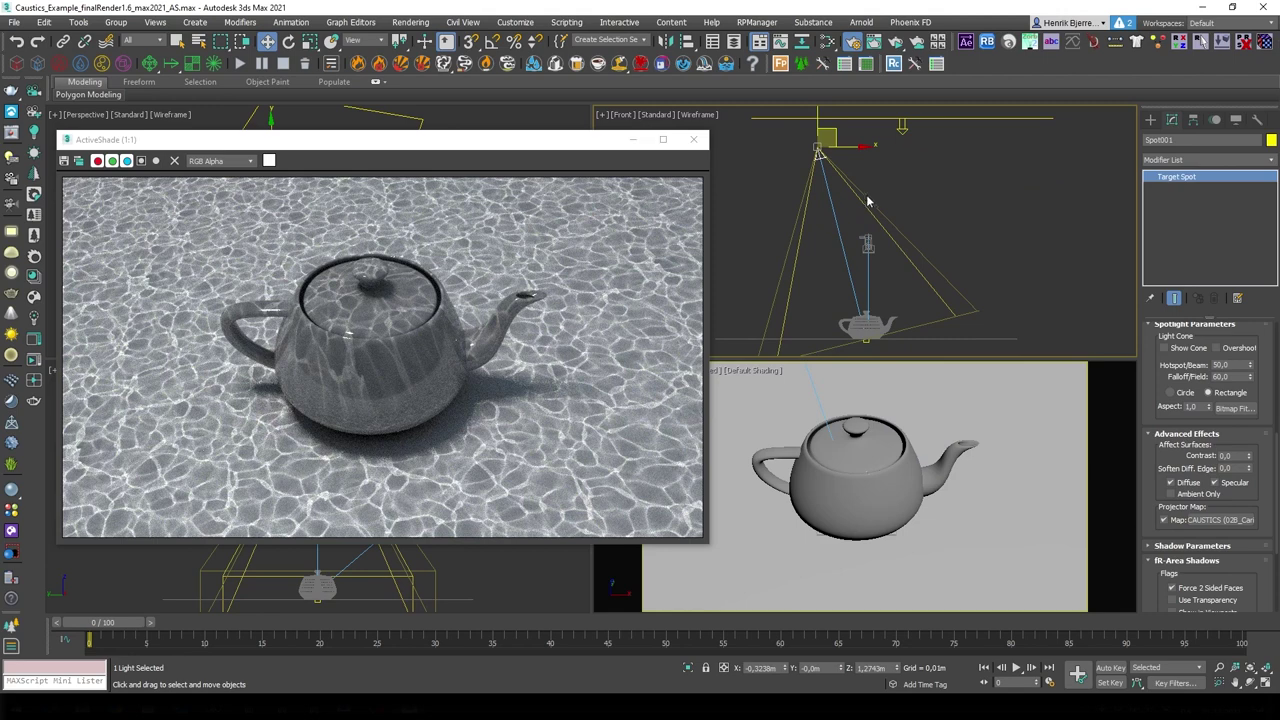
pyautogui.hotkey('ctrl', 'z')
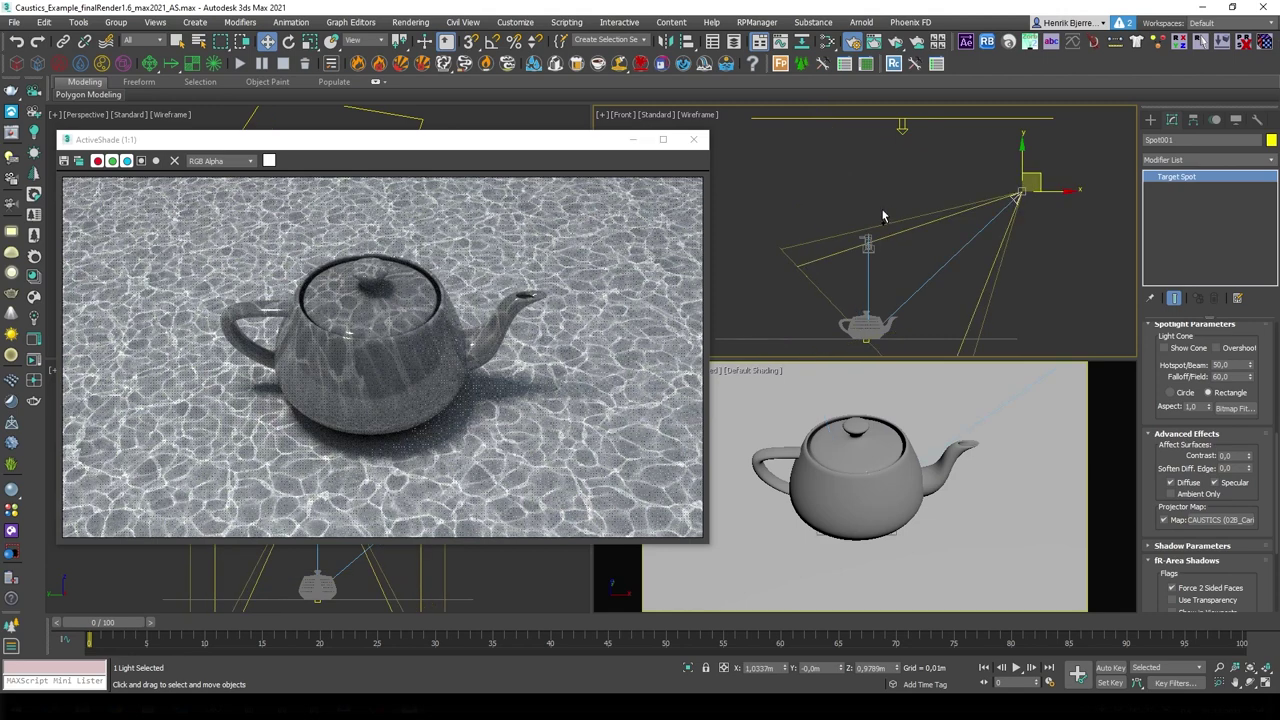
pyautogui.hotkey('ctrl', 'z')
# Move the spot light much farther up and away from the teapot in the Front view, to about X -4.0 m, Z 5.9 m.
pyautogui.scroll(-3, 890, 156)
pyautogui.scroll(-3, 833, 243)
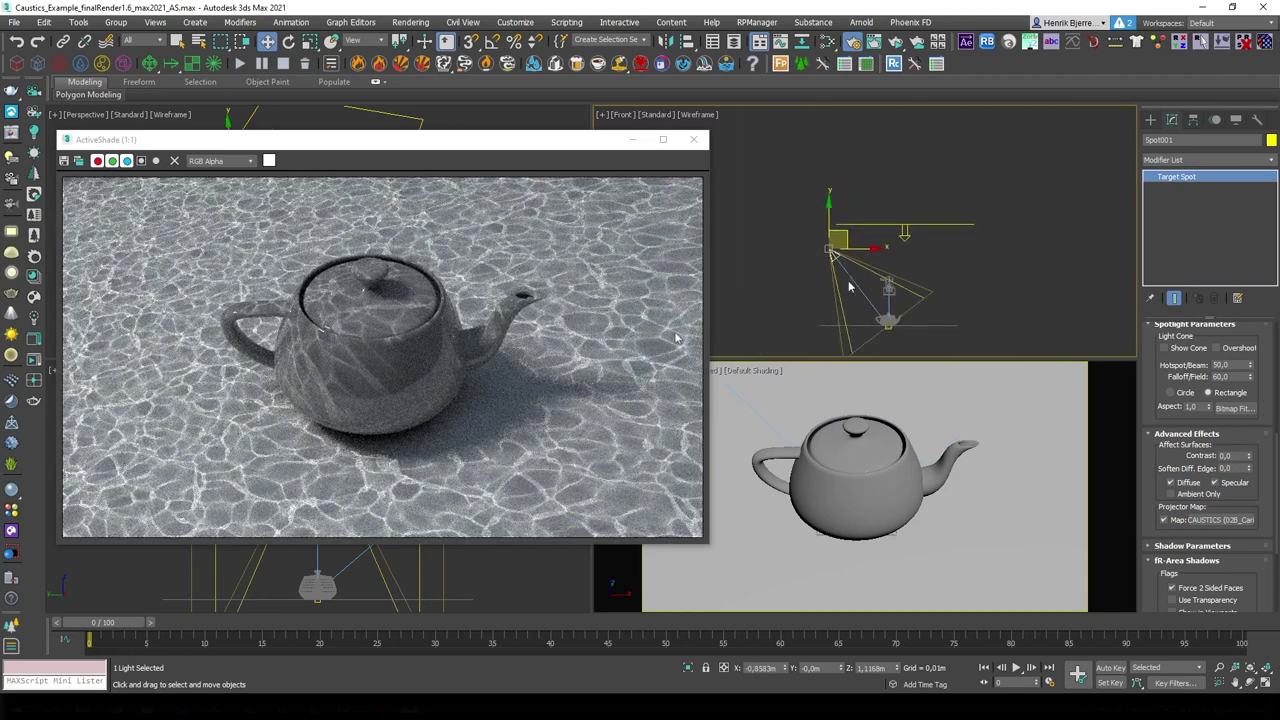
pyautogui.moveTo(865, 228); pyautogui.dragTo(782, 154)
pyautogui.moveTo(893, 308); pyautogui.dragTo(887, 262, button='middle')
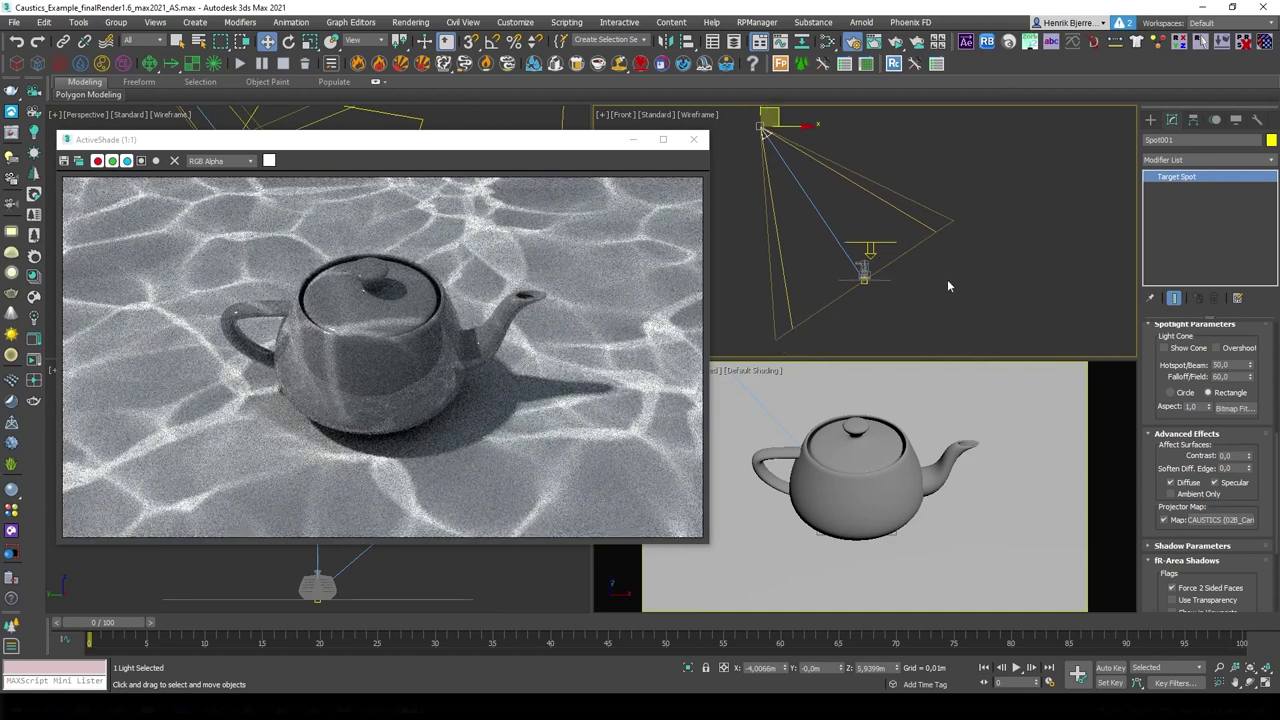
# Open the CAUSTICS bitmap's settings beside the camera view's ActiveShade render and set its U and V tiling to 12.
pyautogui.rightClick(832, 402)
pyautogui.moveTo(608, 140); pyautogui.dragTo(1031, 57)
pyautogui.press('m')
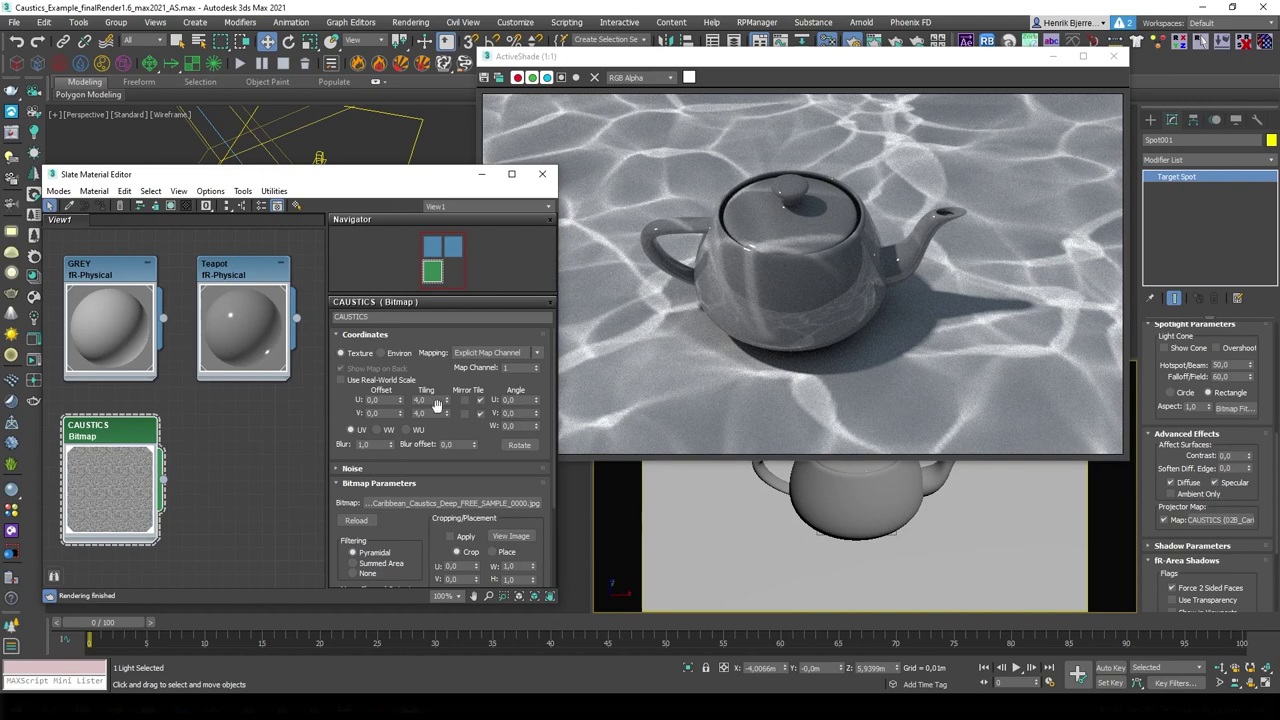
pyautogui.write('12')
pyautogui.moveTo(440, 414); pyautogui.dragTo(405, 413)
pyautogui.write('12')
pyautogui.press('Return')
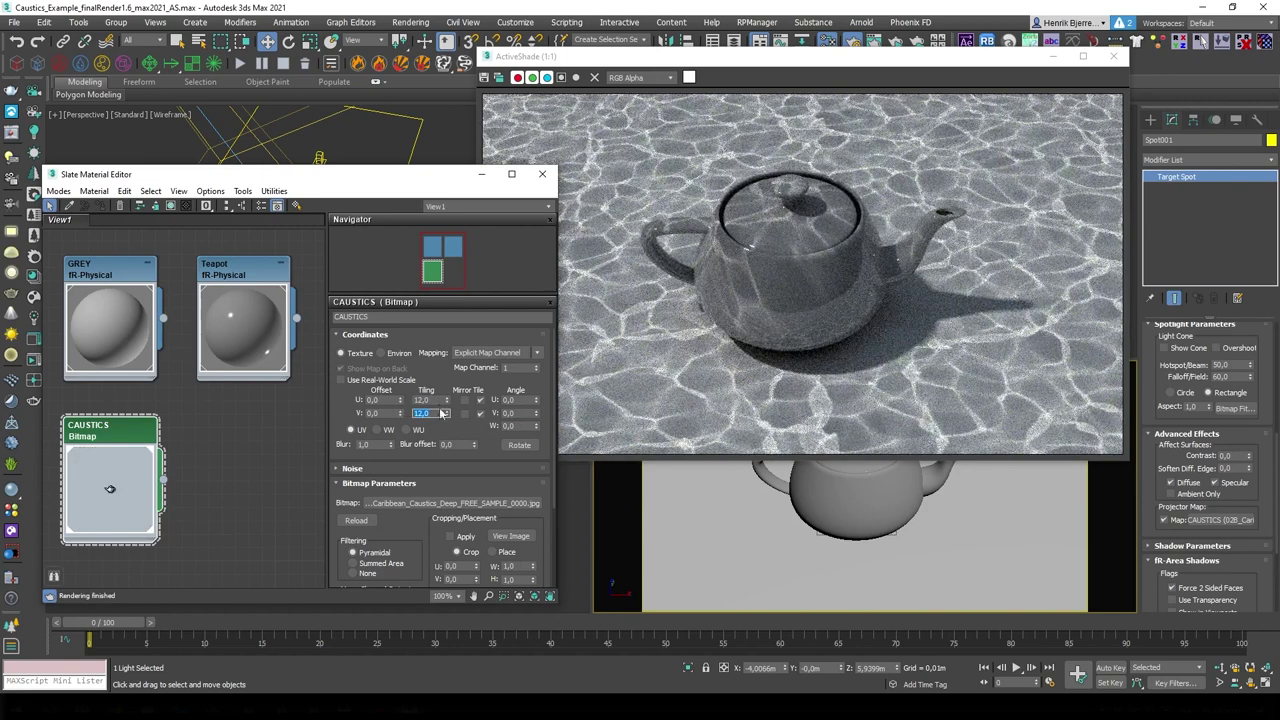
# Increase the CAUSTICS bitmap's U and V tiling to 16.
pyautogui.write('16')
pyautogui.press('Return')
pyautogui.moveTo(438, 400); pyautogui.dragTo(401, 401)
pyautogui.write('16')
pyautogui.press('Return')
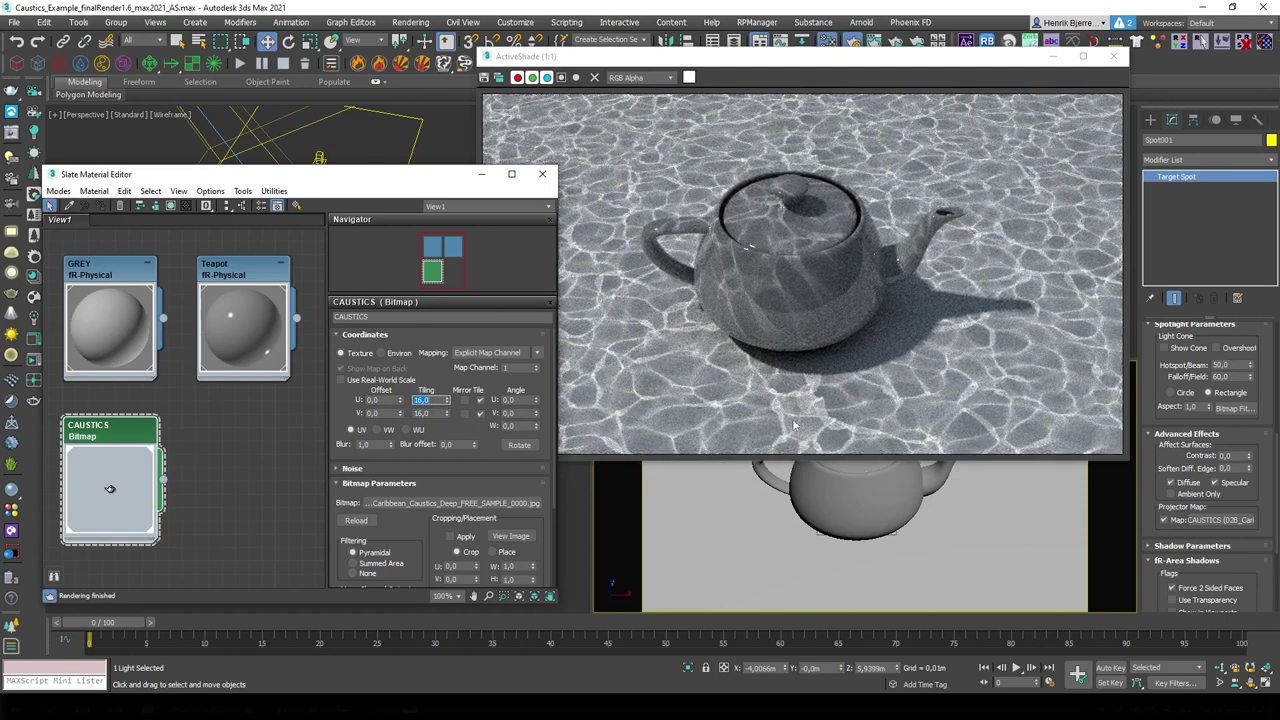
# Close the Slate Material Editor and set the disc radius in the spot light's fR-Area Shadows to 0.5 m.
pyautogui.click(542, 174)
pyautogui.moveTo(700, 61); pyautogui.dragTo(266, 108)
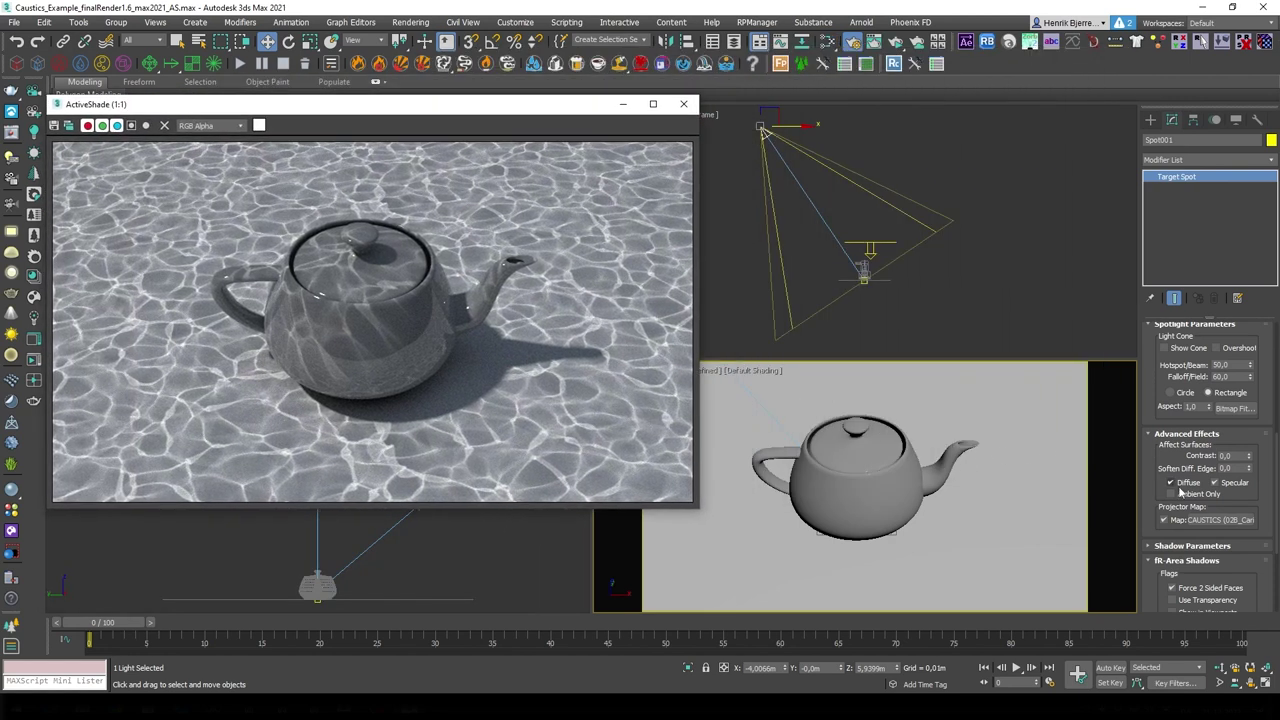
pyautogui.moveTo(1153, 504); pyautogui.dragTo(1168, 350)
pyautogui.moveTo(1231, 513); pyautogui.dragTo(1187, 513)
pyautogui.press('Return')
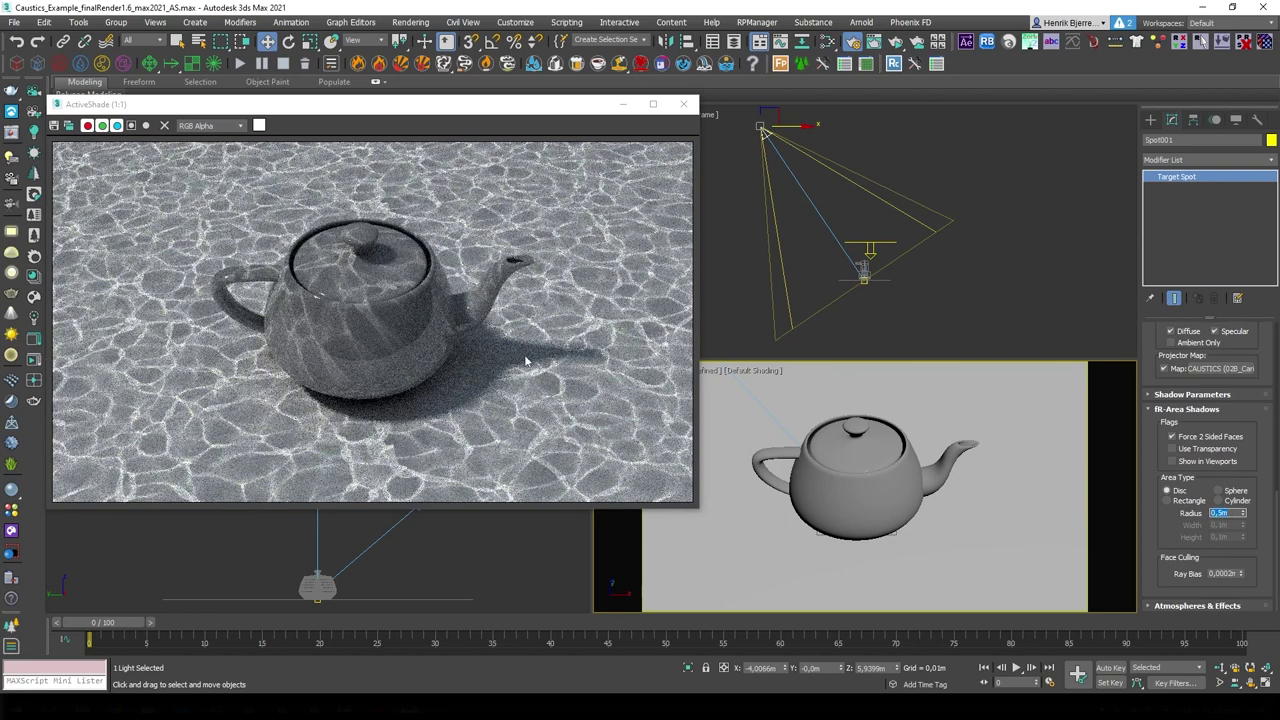